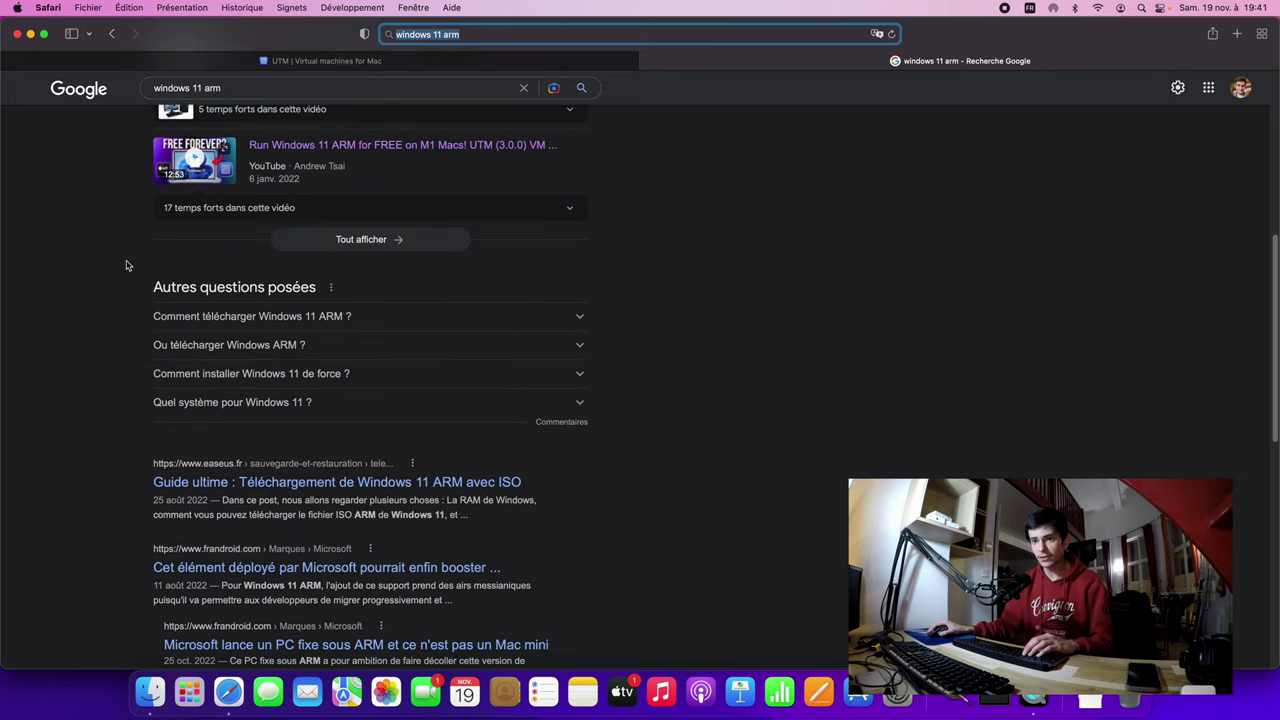
Step: Open Microsoft's Windows Insider Preview ARM64 download page from the search results and sign in to the Microsoft account
scroll(125, 265, "up", 7)
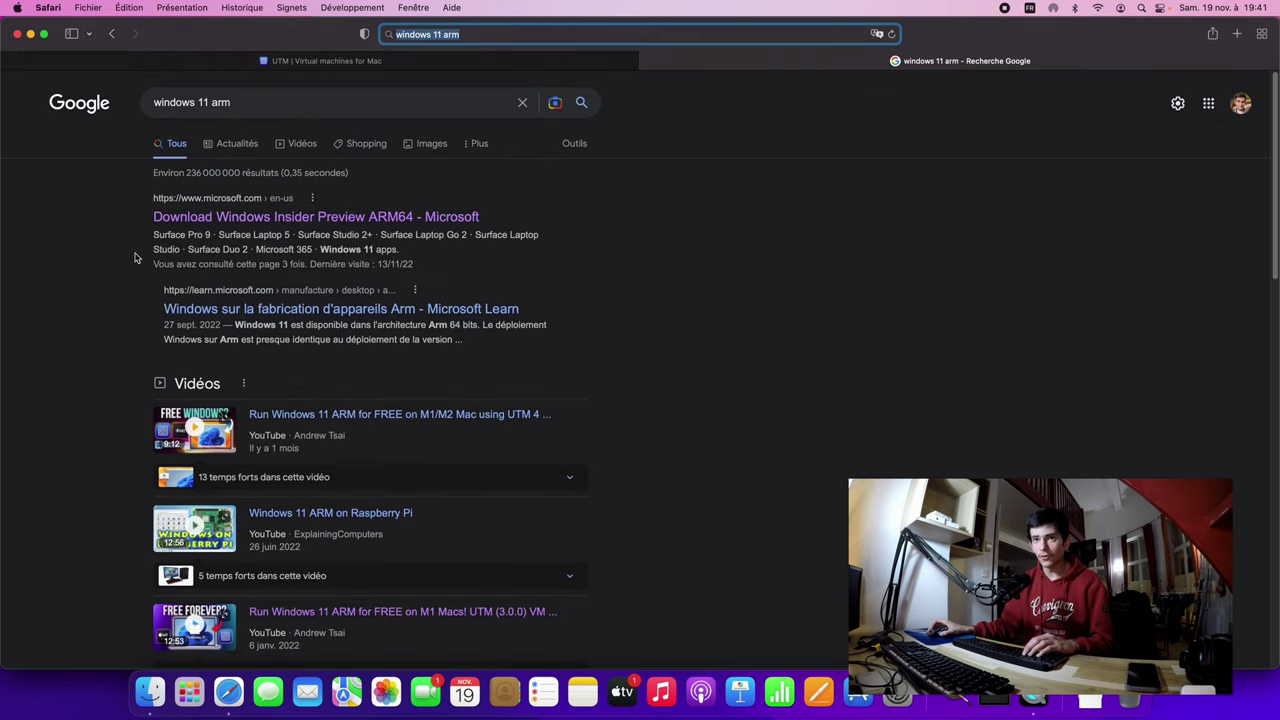
left_click(242, 216)
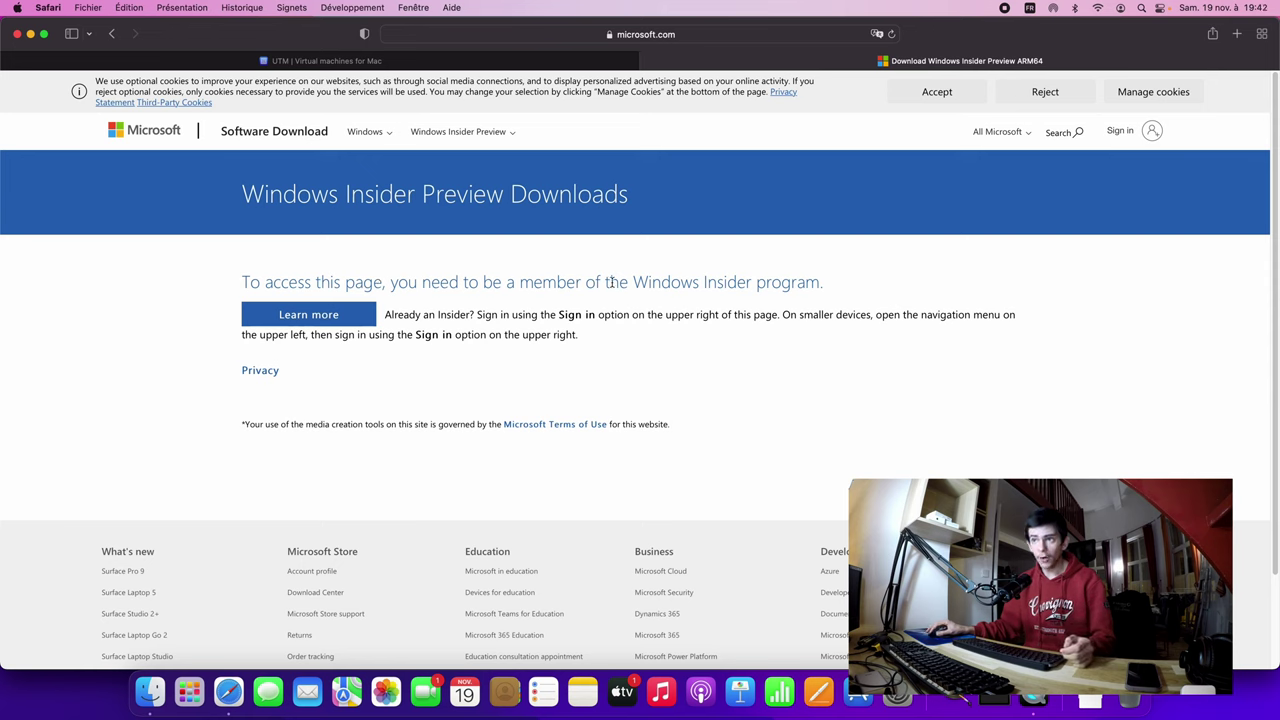
left_click_drag(692, 282, 806, 288)
left_click(806, 288)
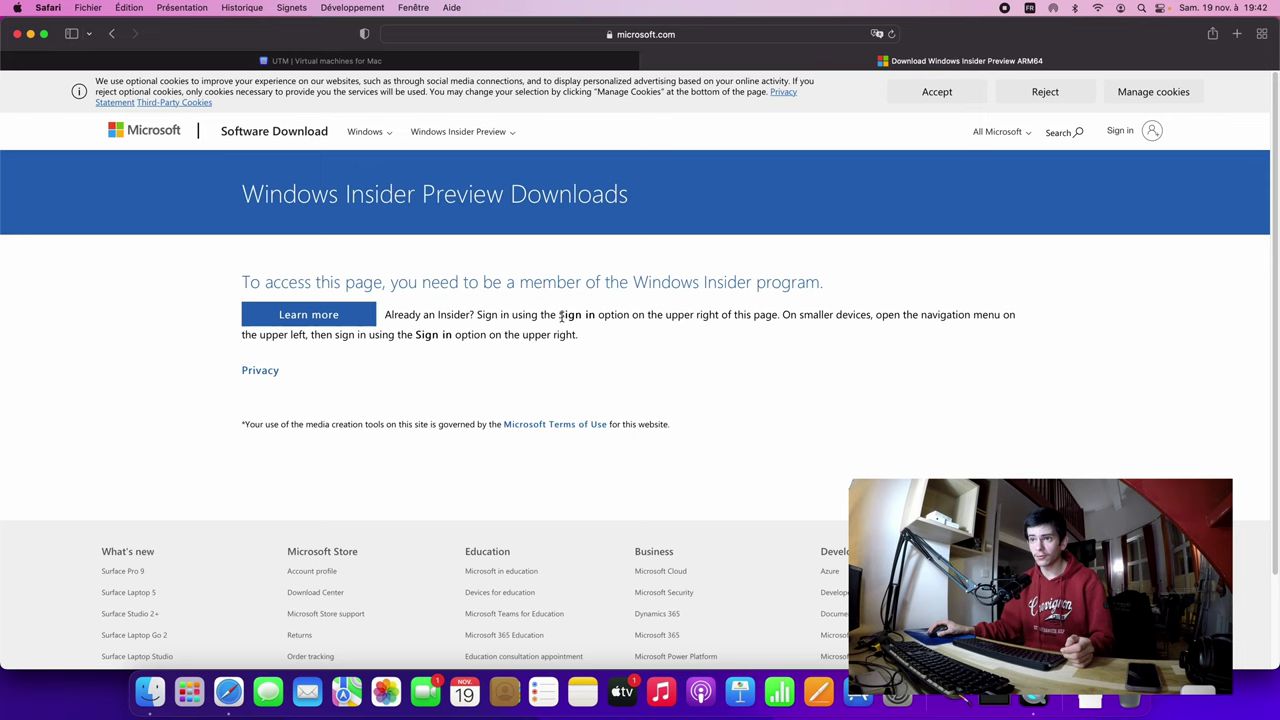
left_click_drag(561, 316, 595, 317)
left_click(594, 317)
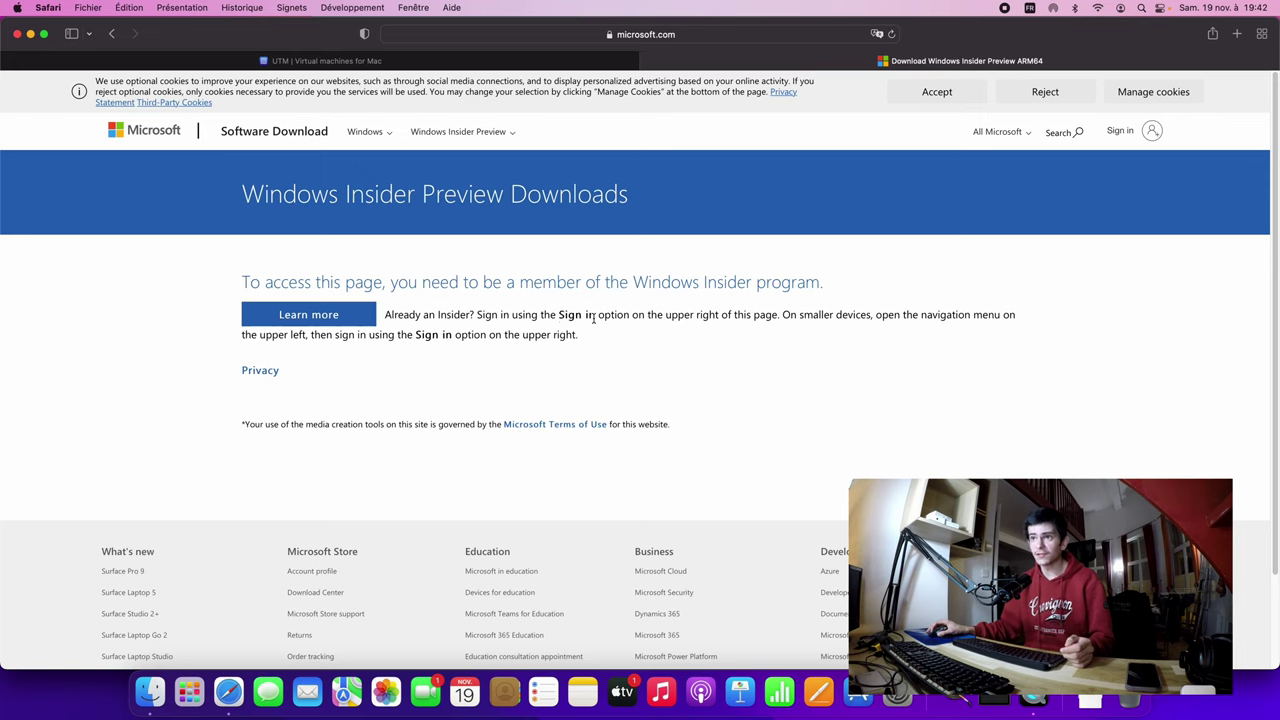
left_click(1132, 143)
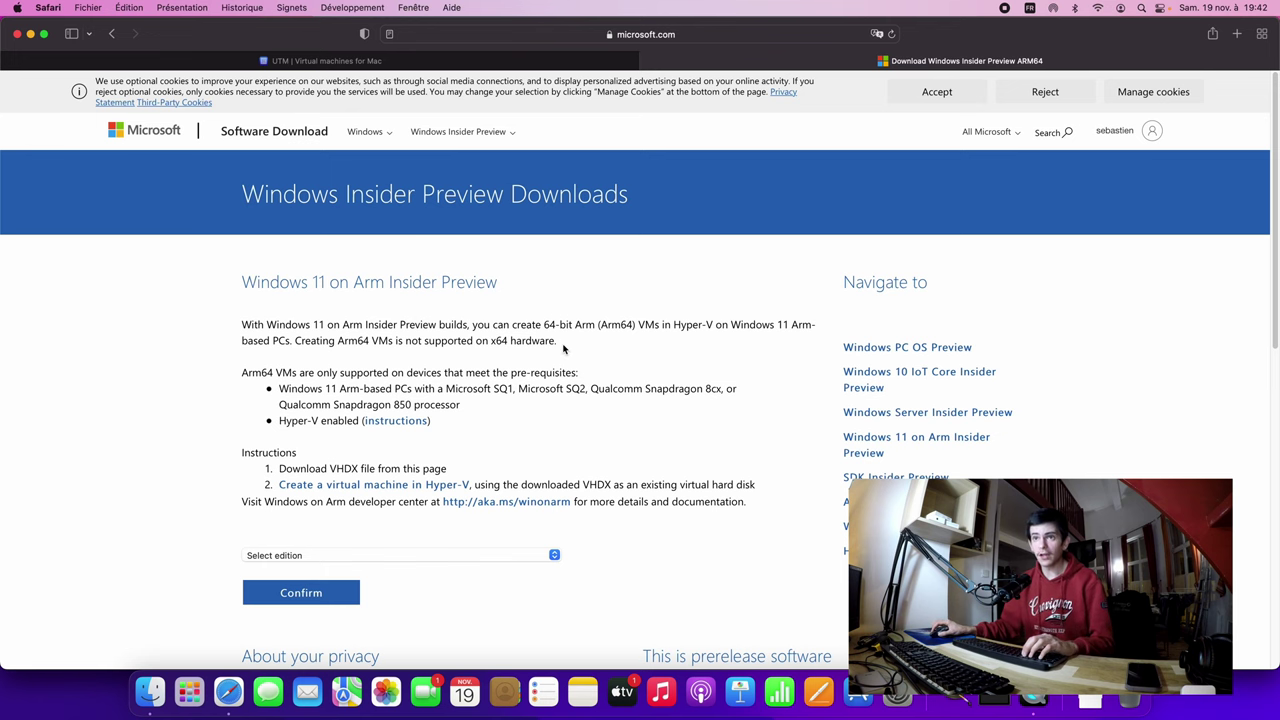
Step: Select and confirm the edition Windows 11 Client Arm64 Insider Preview (Beta Channel) - Build 22598
scroll(563, 348, "down", 3)
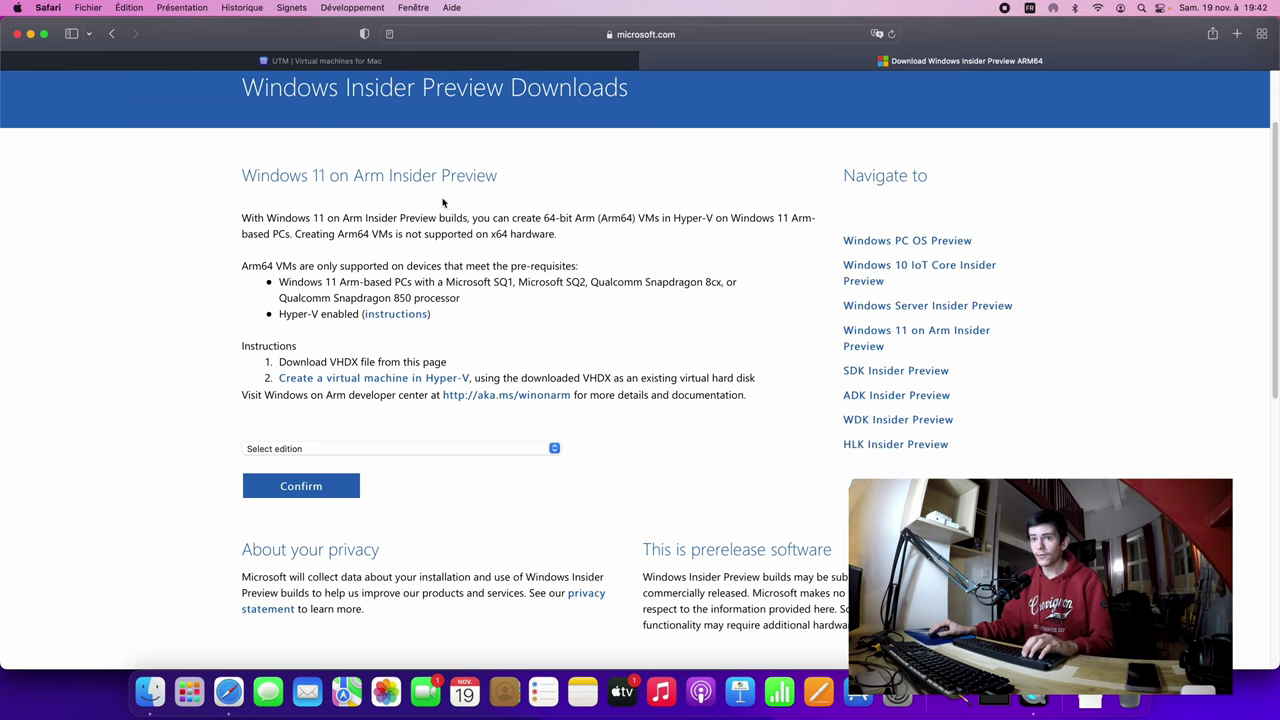
left_click(421, 451)
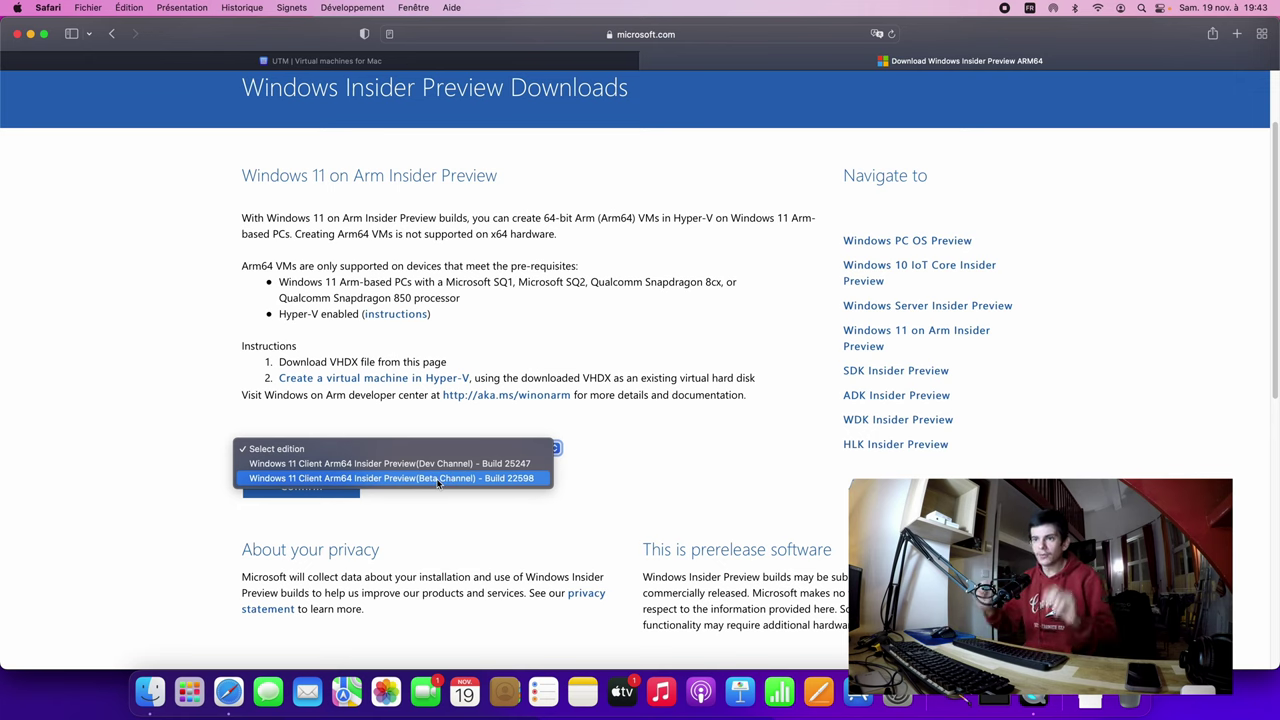
key("Up")
key("Up")
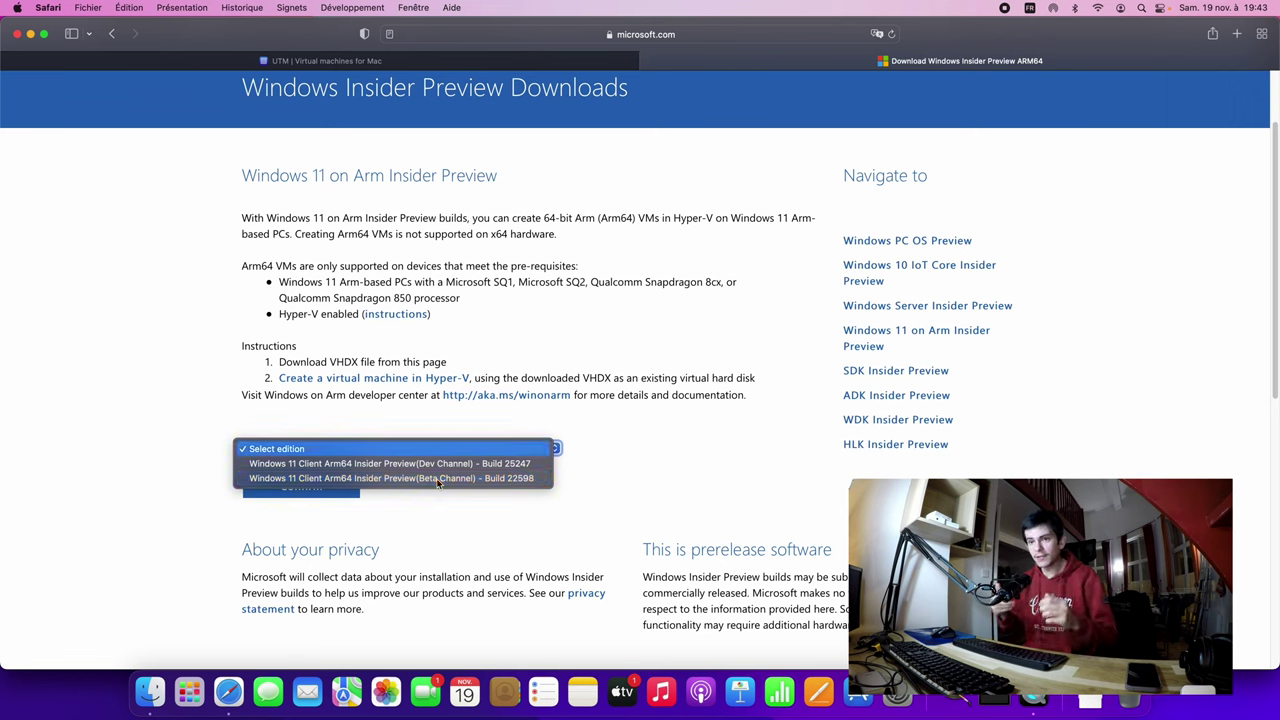
left_click(488, 478)
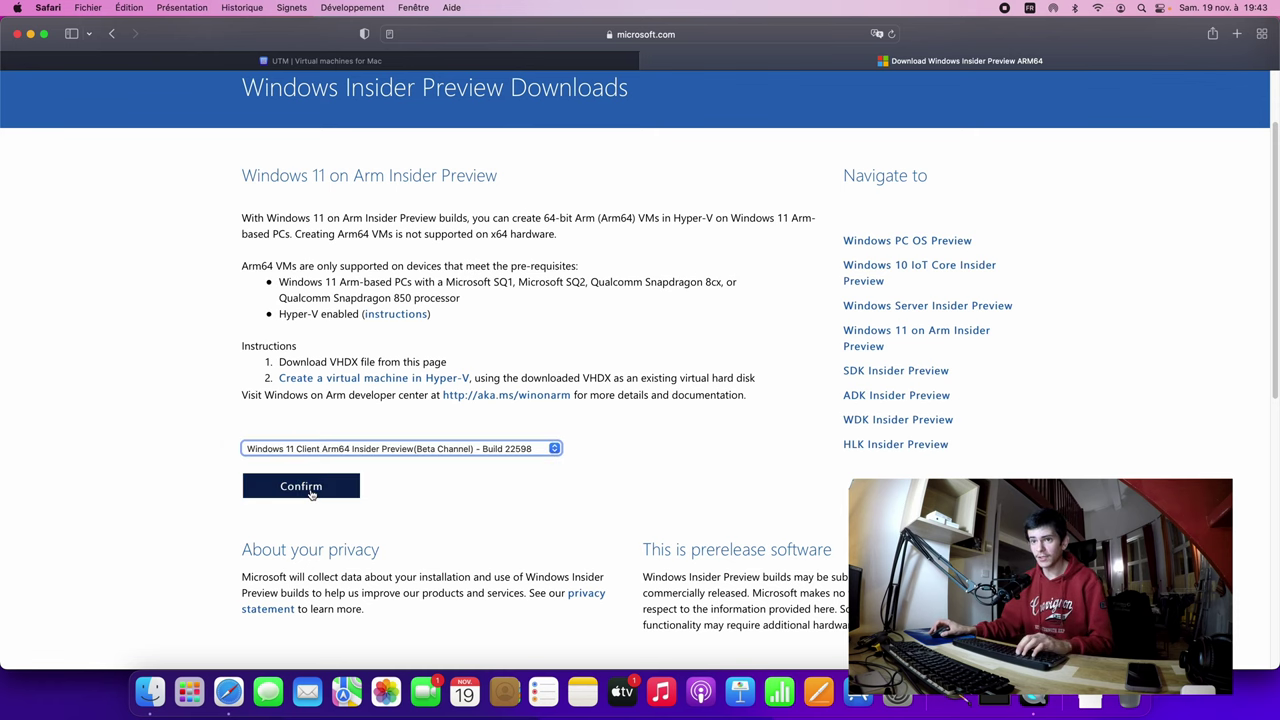
left_click(352, 493)
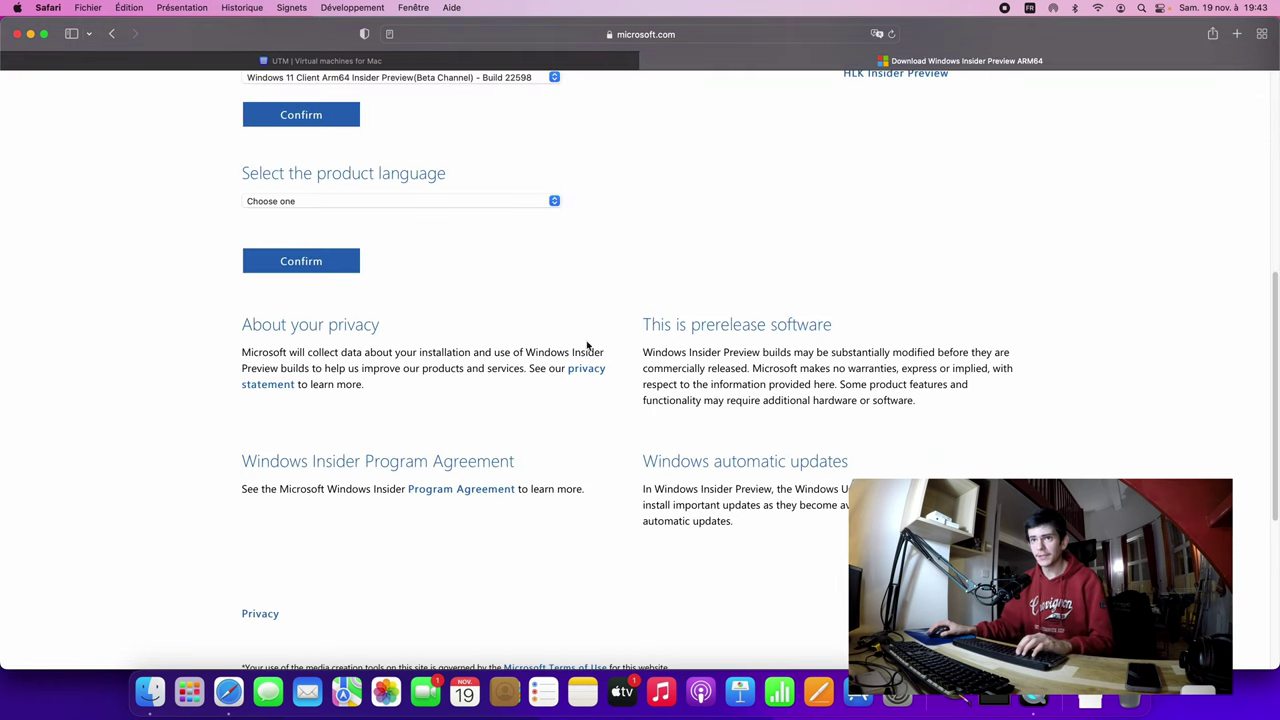
Step: Choose English (United States) as the product language and confirm it
left_click(300, 204)
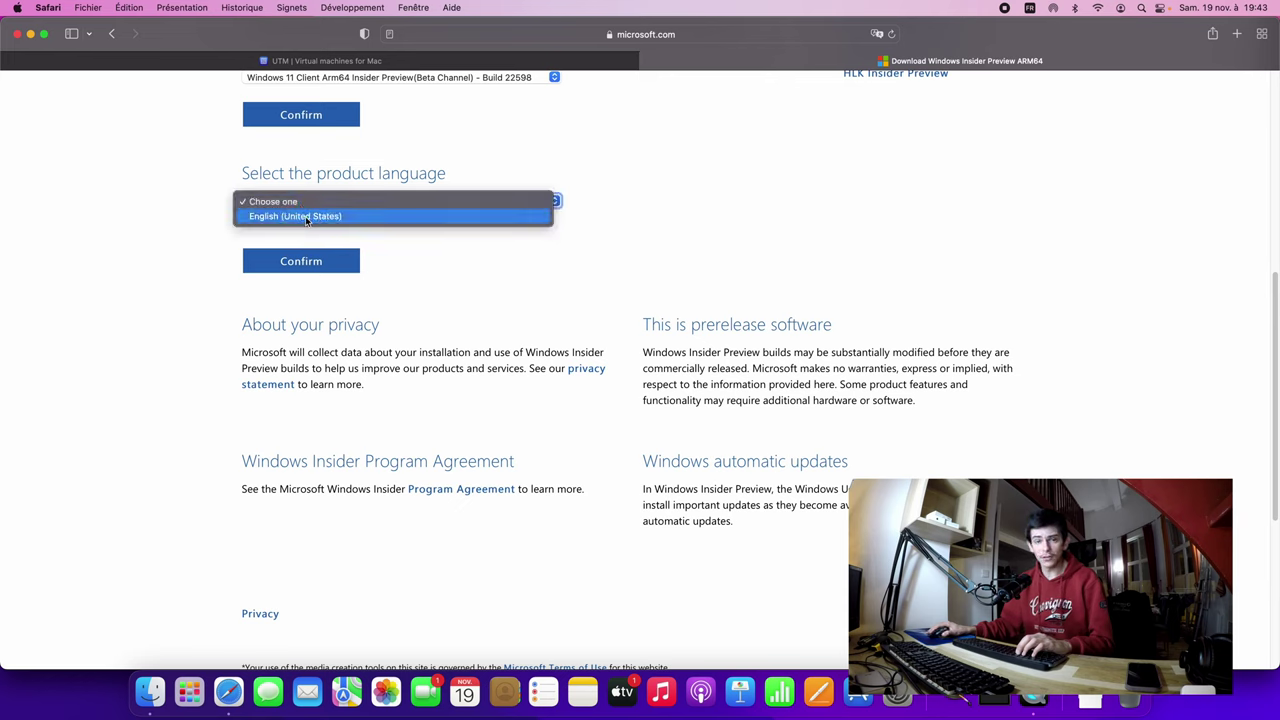
left_click(306, 218)
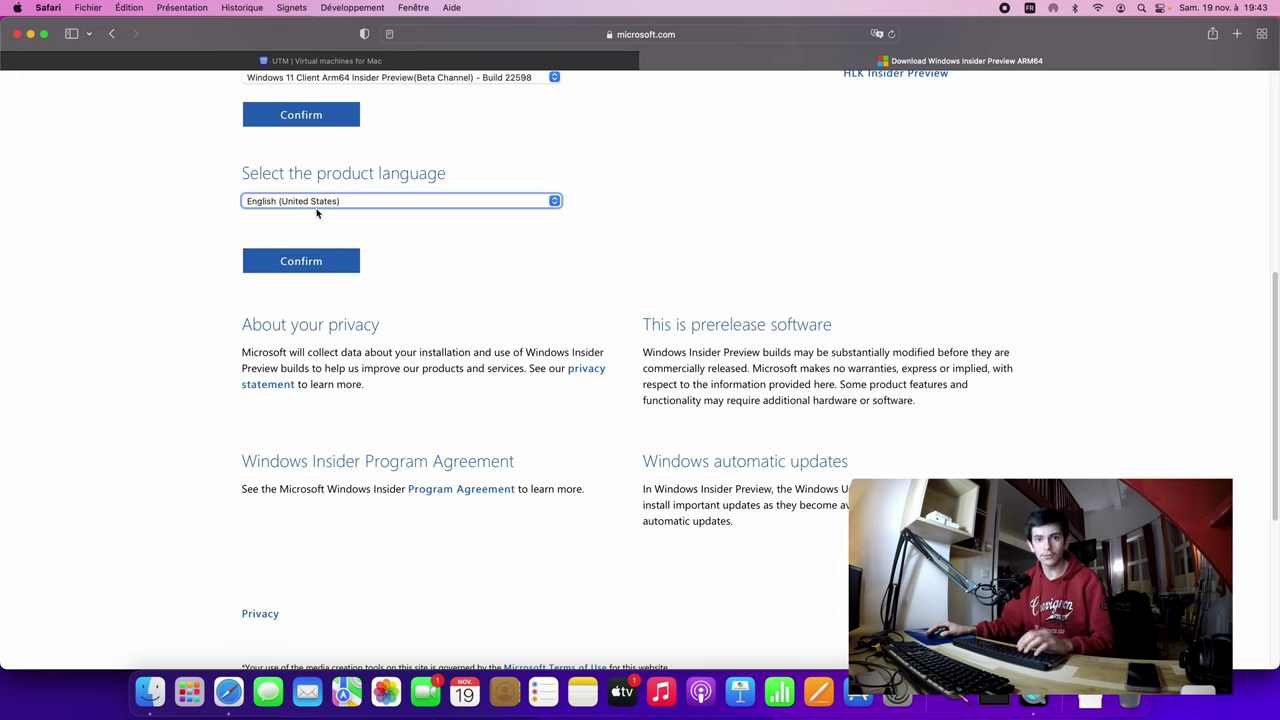
left_click(303, 266)
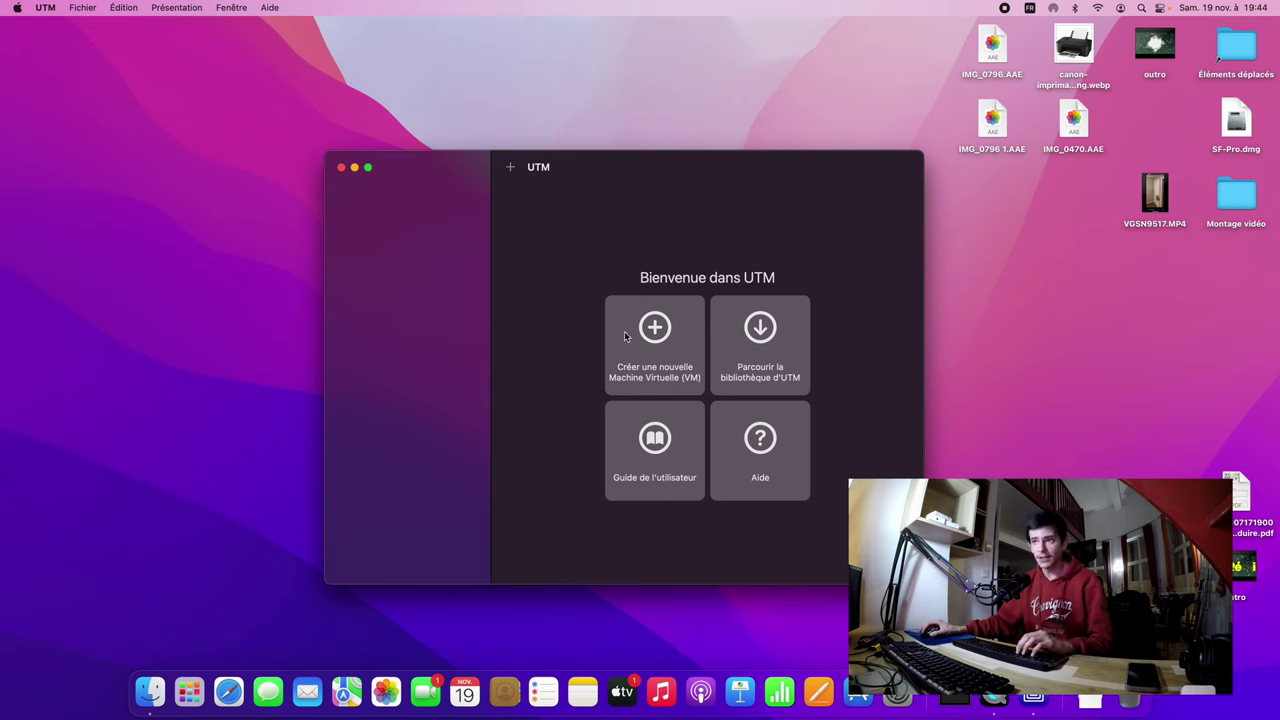
Step: Browse UTM's online library of ready-made virtual machines and quit Safari to return to UTM
left_click(767, 349)
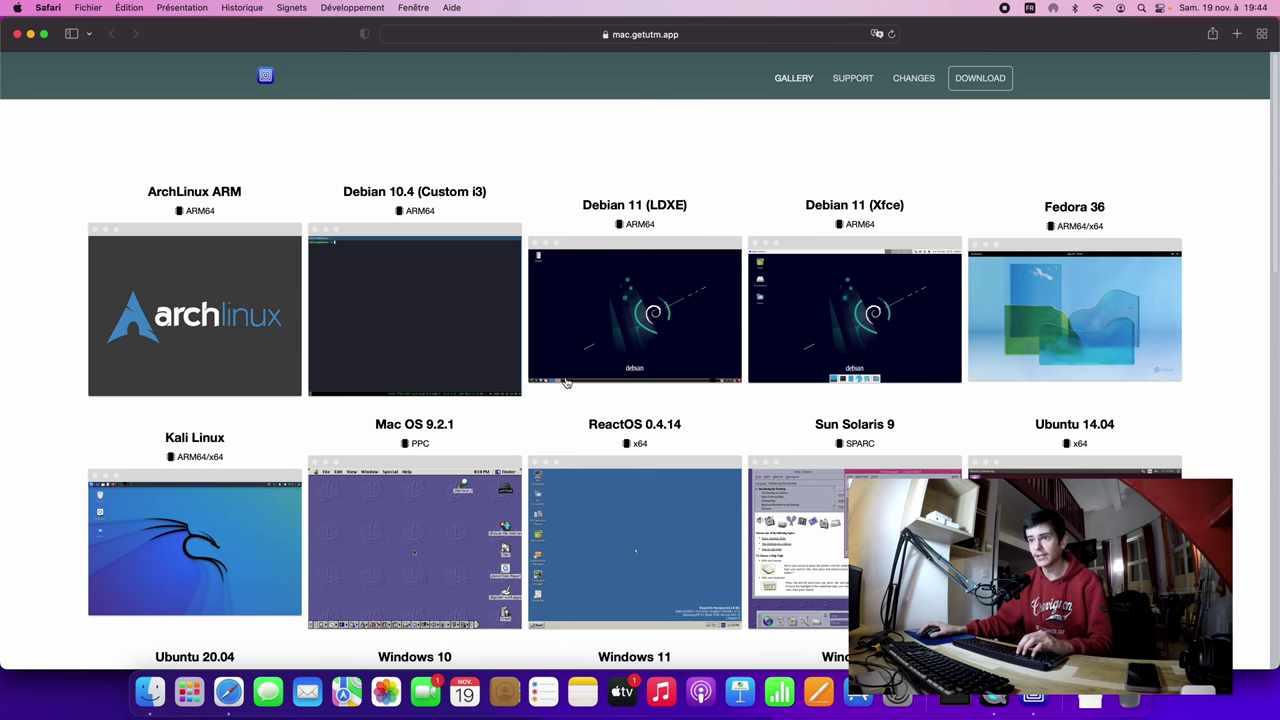
scroll(410, 322, "down", 3)
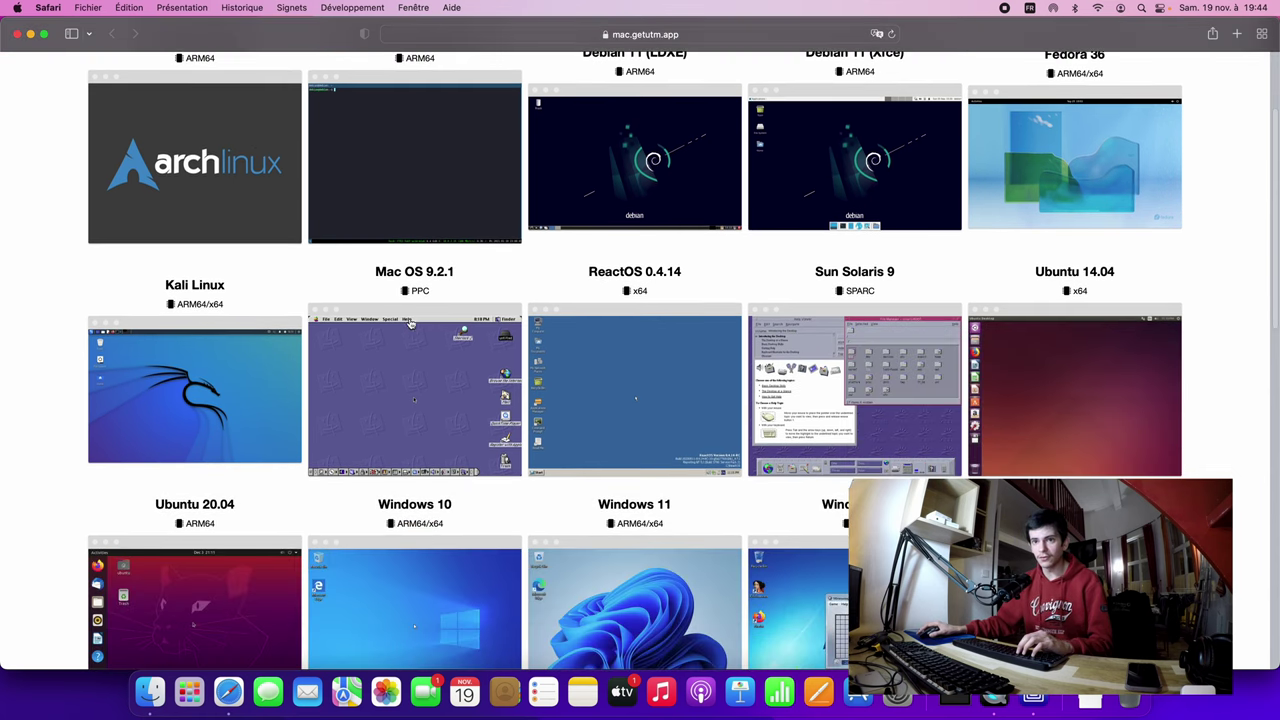
scroll(410, 322, "down", 5)
scroll(514, 327, "up", 6)
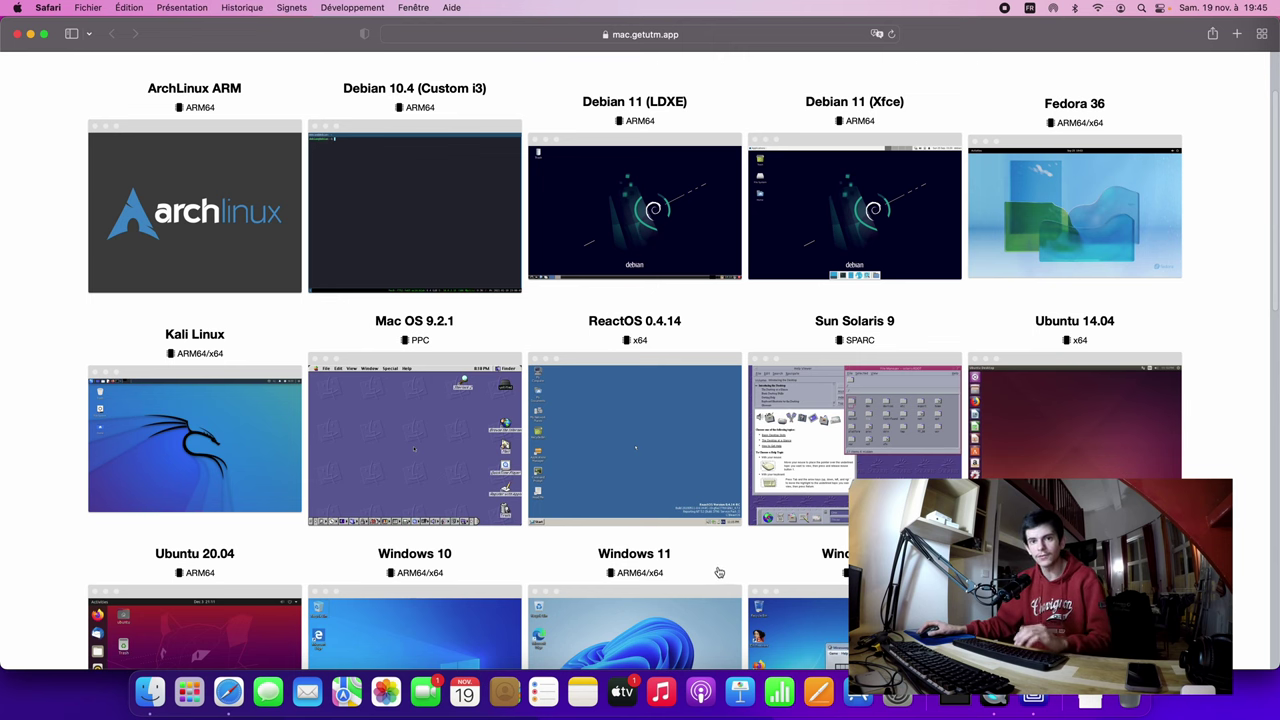
scroll(563, 180, "up", 3)
left_click(63, 9)
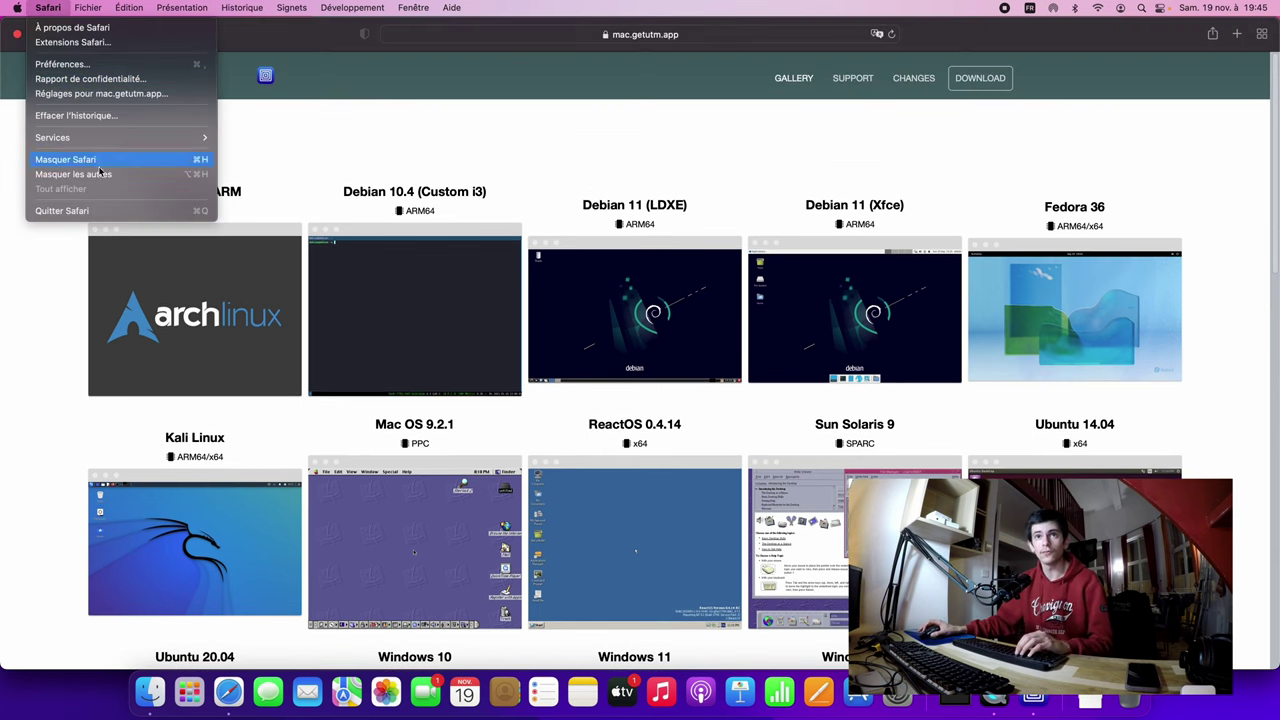
left_click(123, 210)
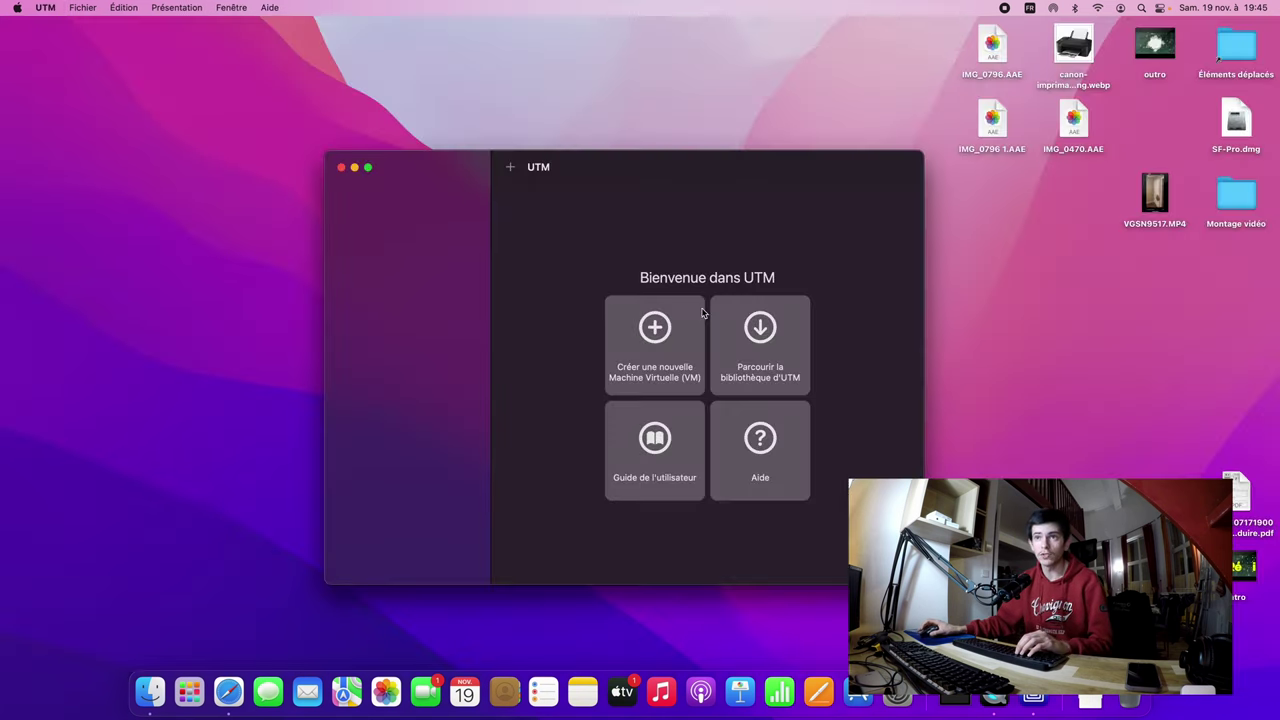
Step: Start a new virtual machine in UTM using virtualization, with Windows as the operating system
left_click(661, 374)
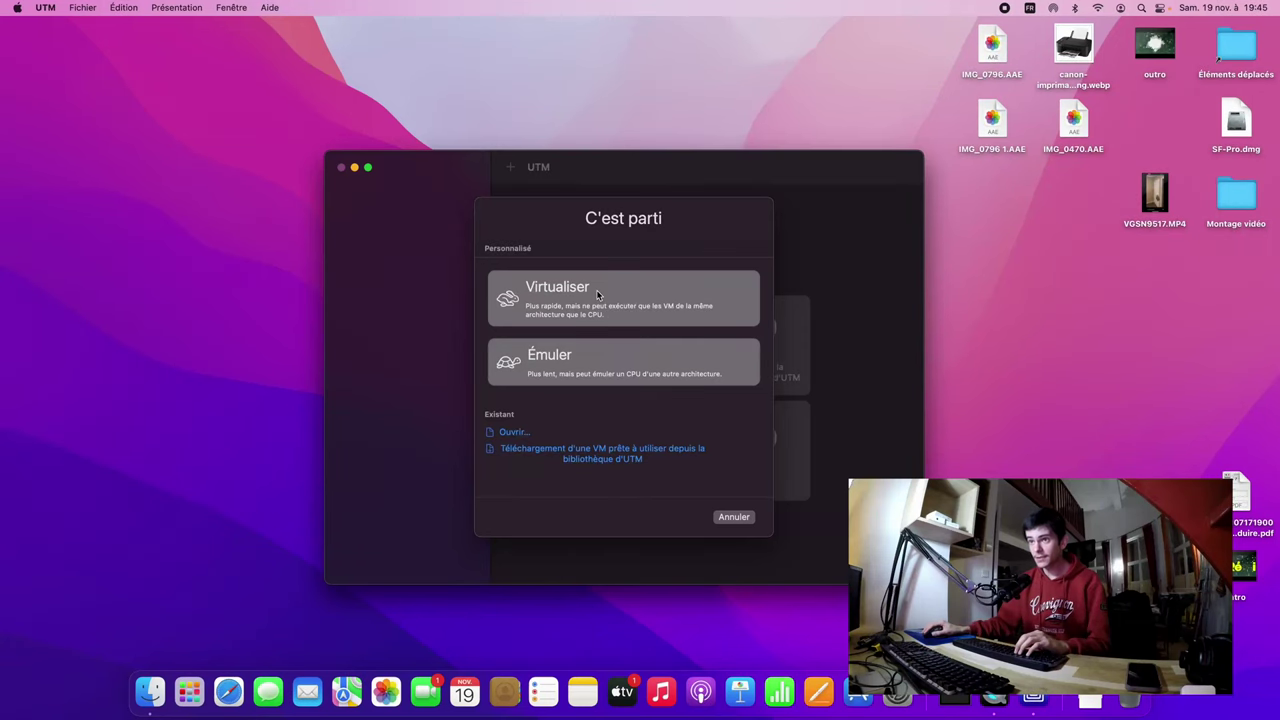
left_click(598, 294)
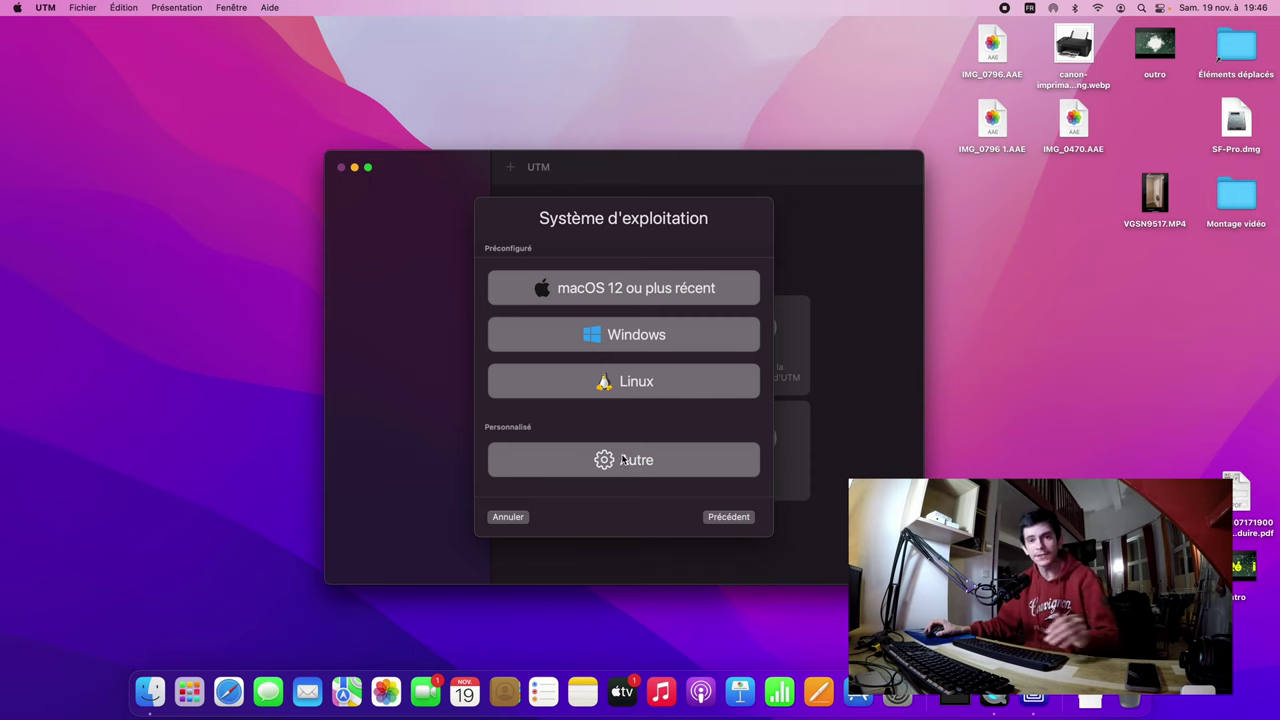
left_click(640, 337)
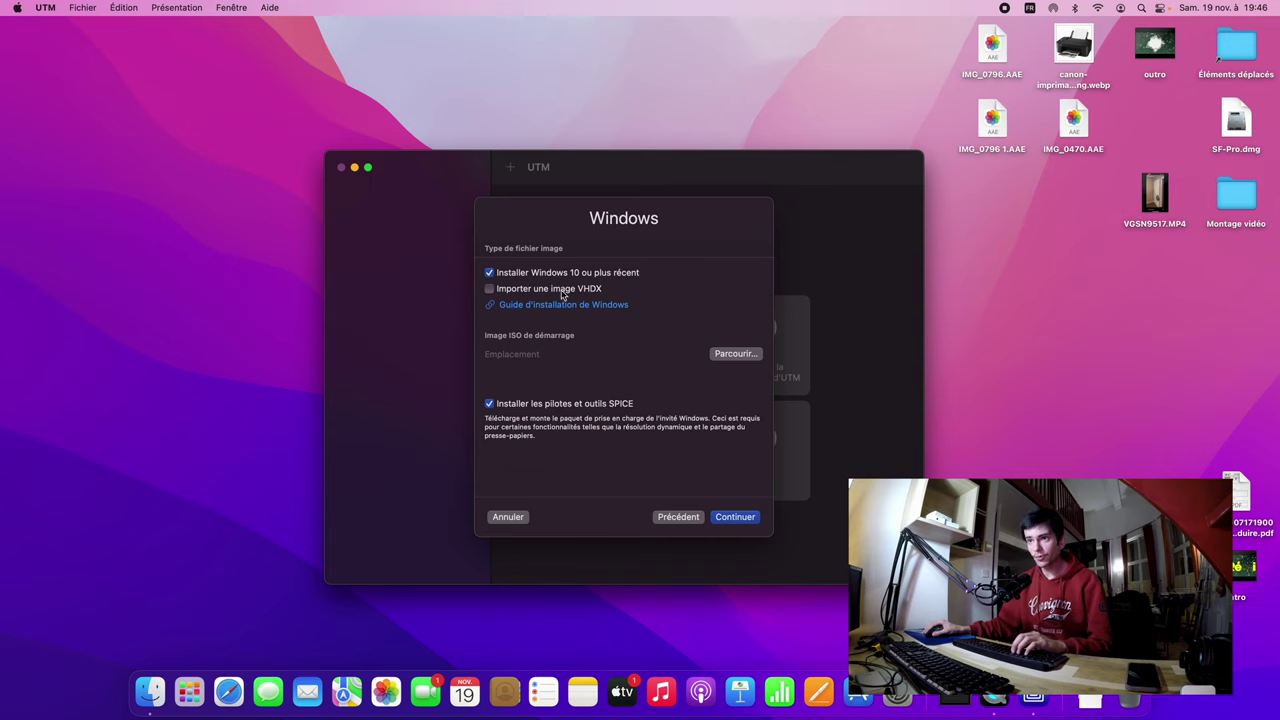
Step: Enable VHDX image import, choose the Windows11_InsiderPreview_Client_ARM64_en-us_22598.VHDX file from the downloads folder, and continue to the hardware settings
left_click(527, 292)
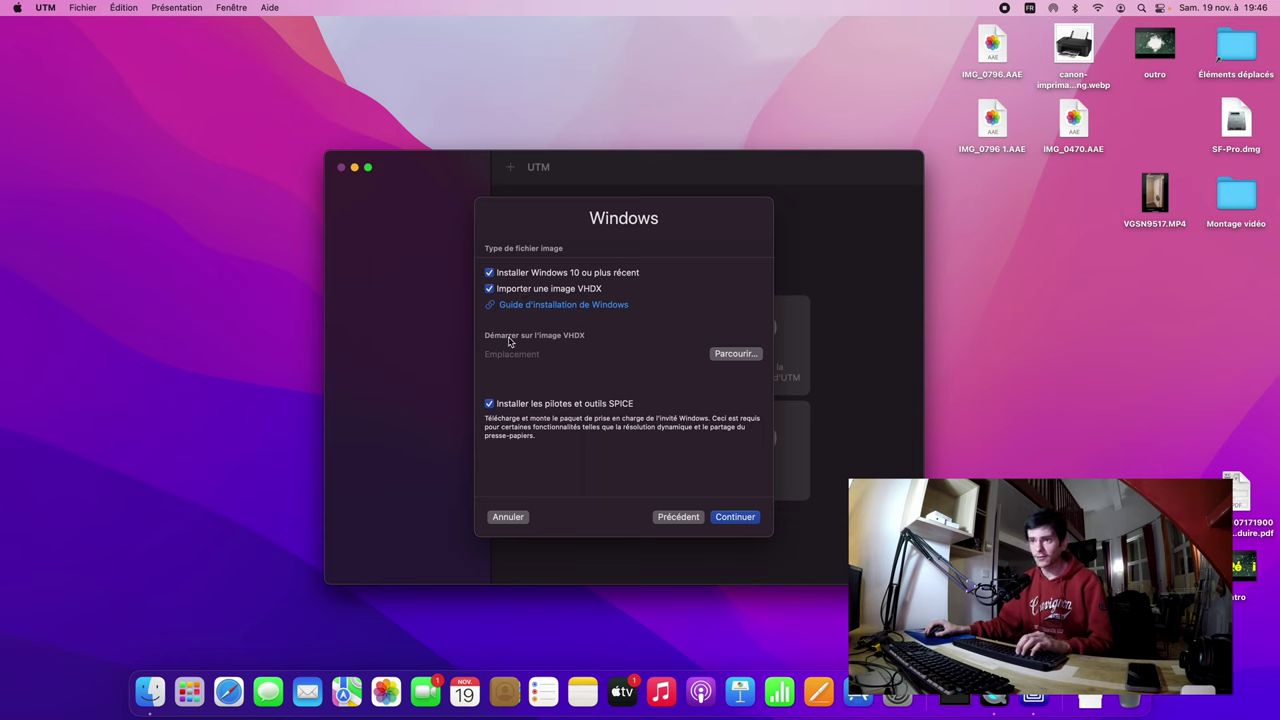
left_click(728, 361)
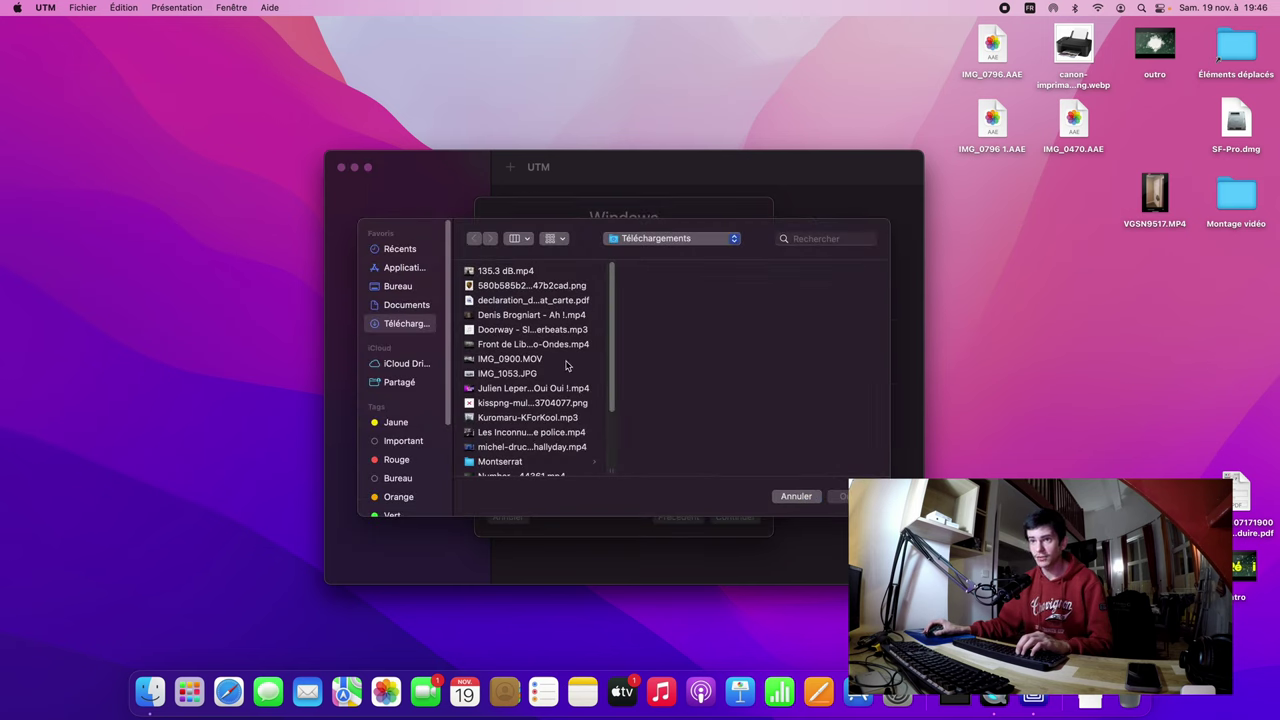
scroll(616, 369, "down", 3)
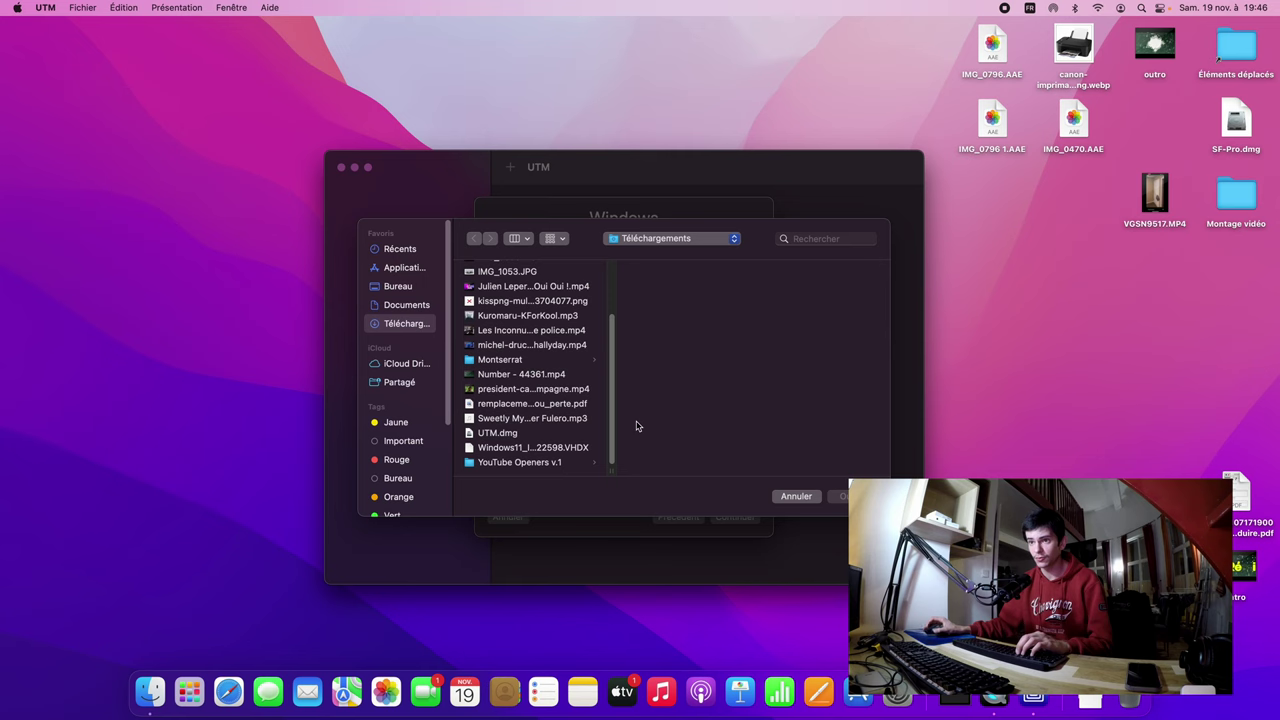
left_click(583, 450)
left_click(843, 497)
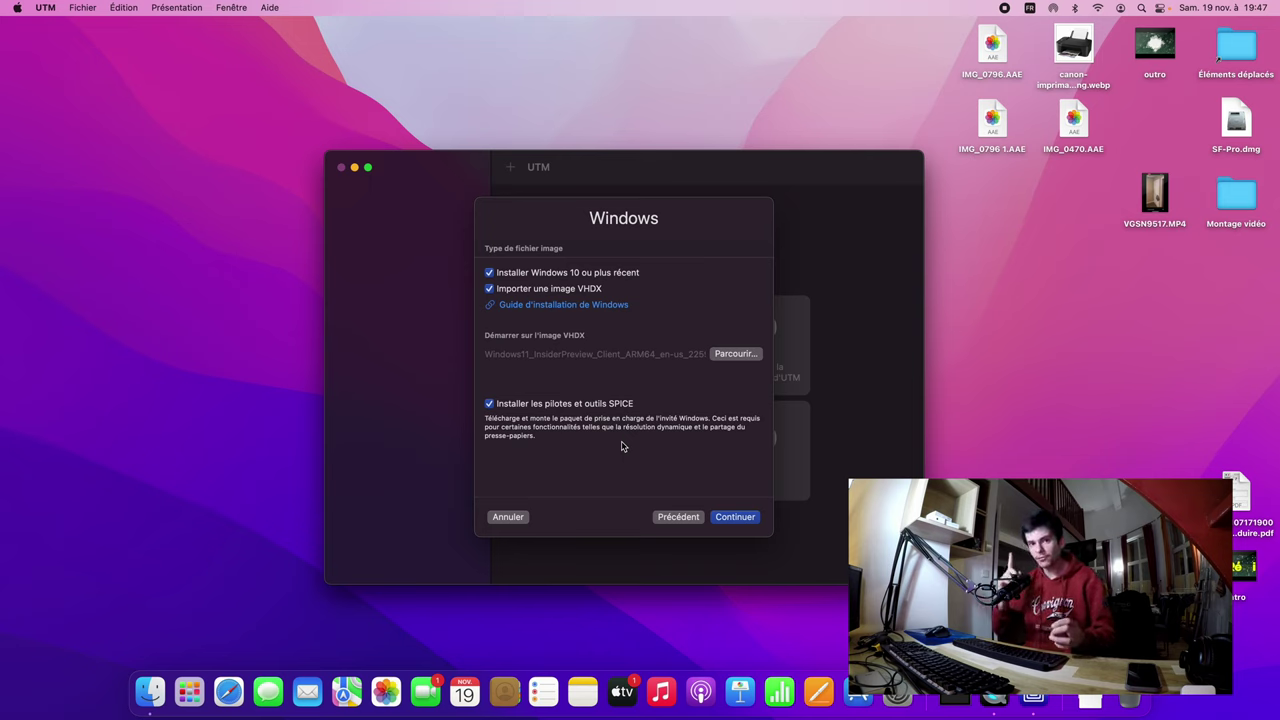
left_click(740, 518)
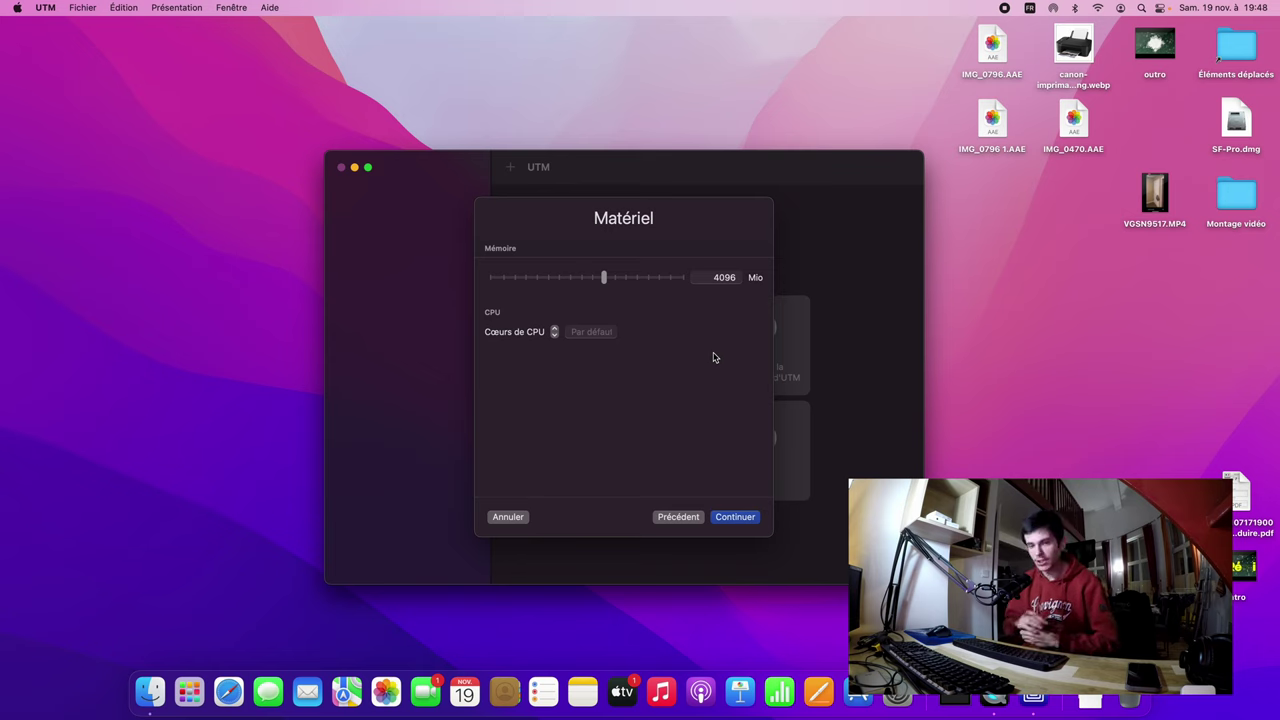
Step: Set the virtual machine's CPU cores to 4 and accept the hardware settings
left_click(554, 330)
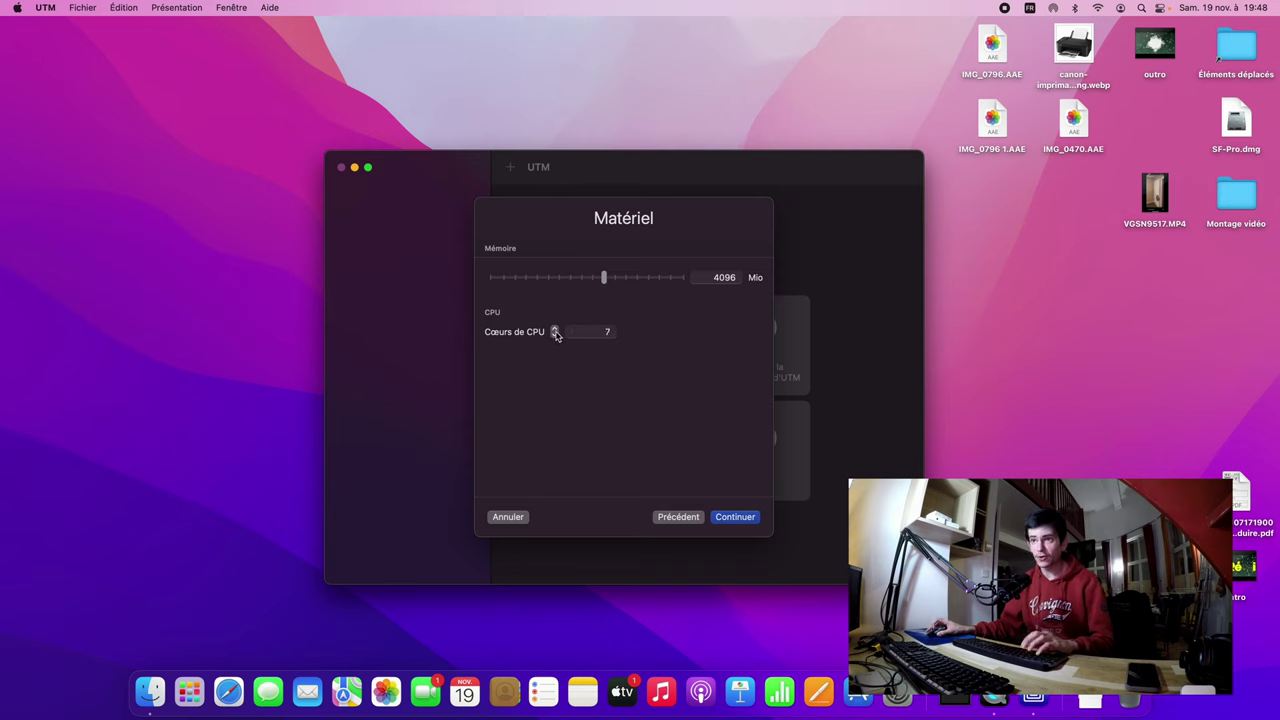
left_click(555, 329)
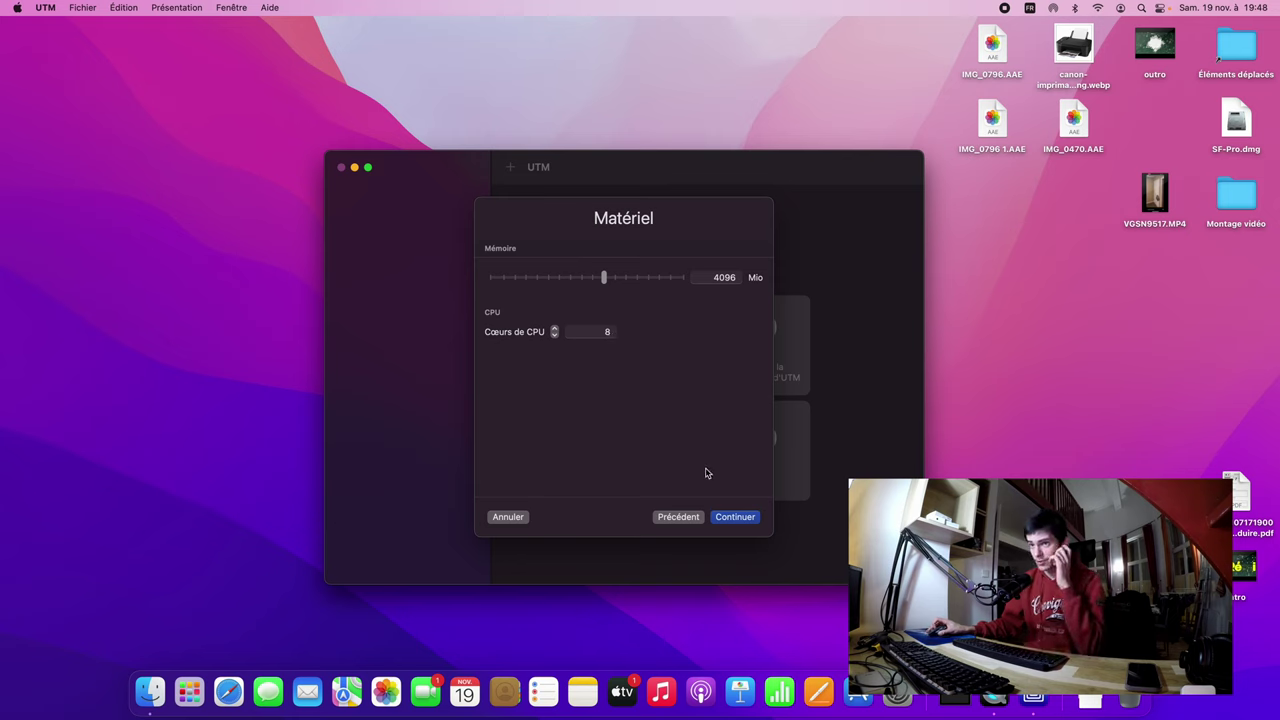
left_click(554, 335)
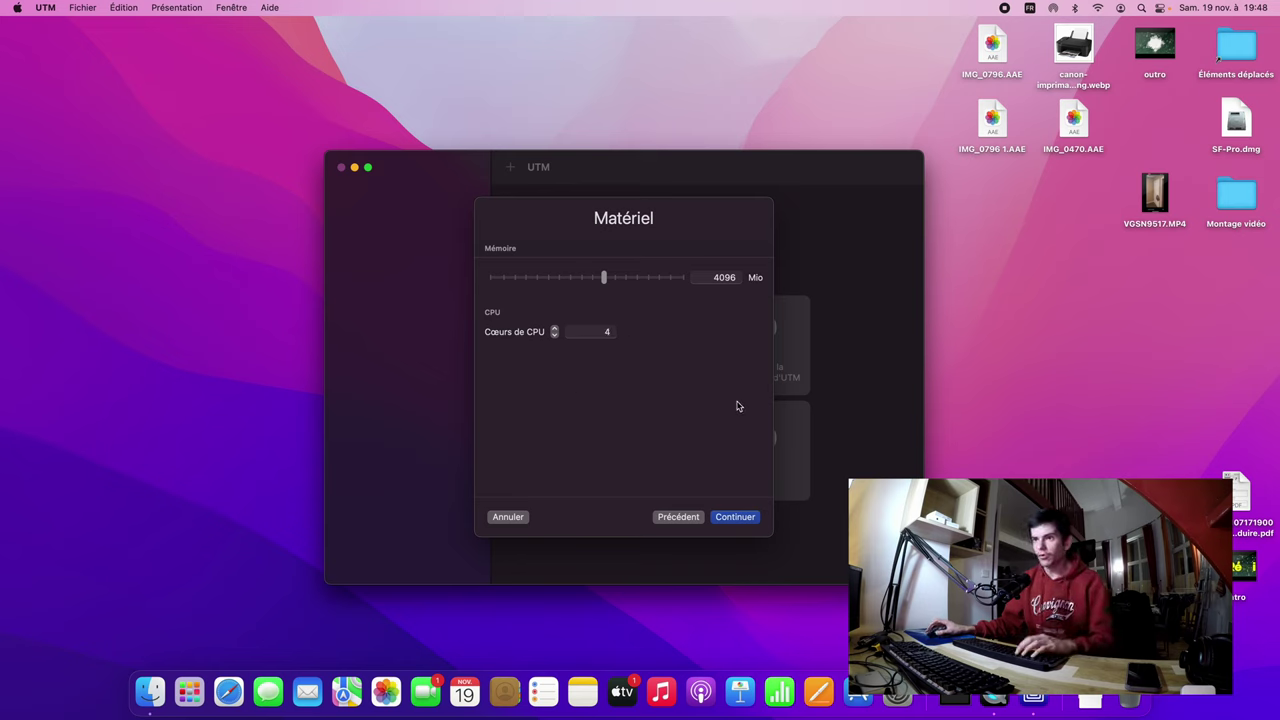
left_click(607, 337)
key("BackSpace")
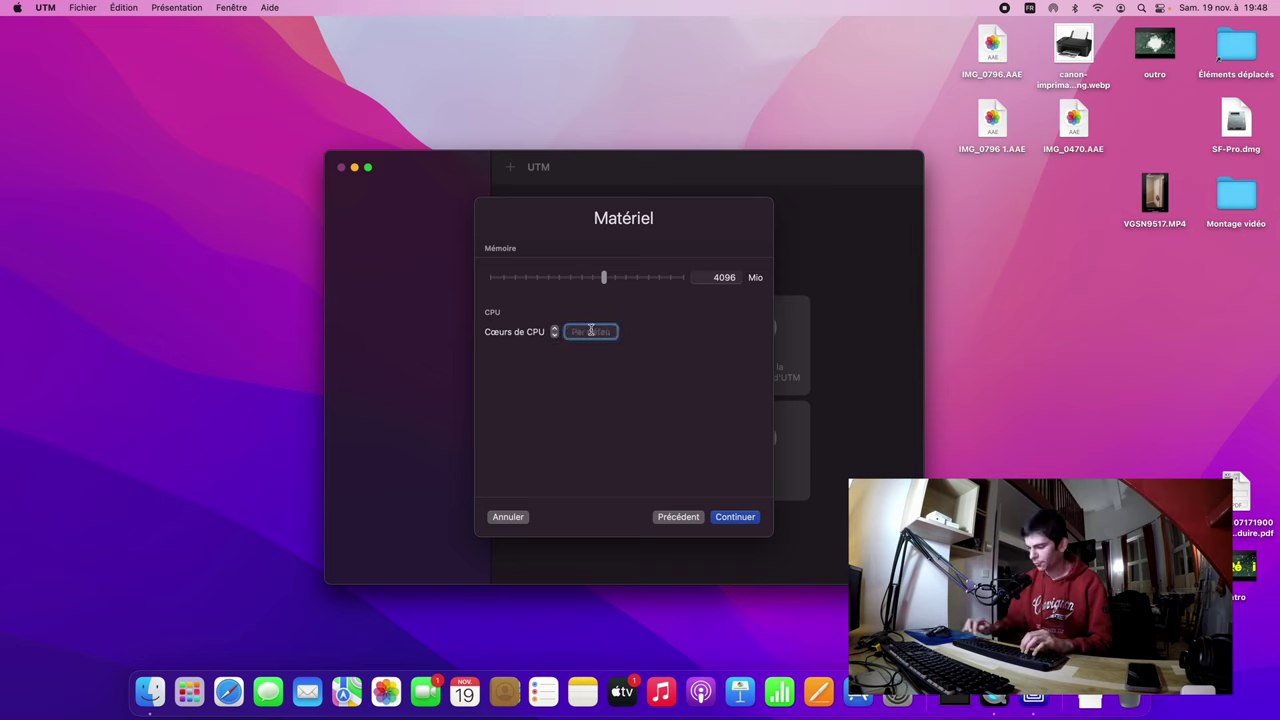
type("4")
left_click(743, 520)
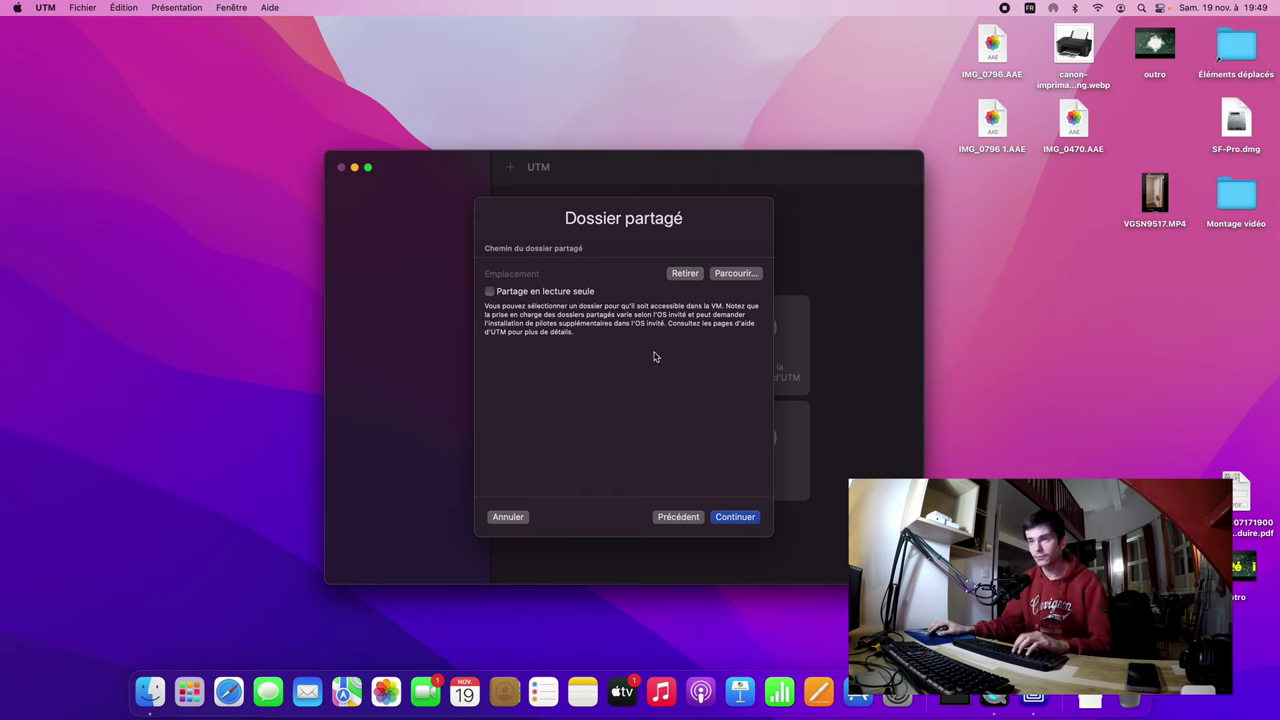
Step: Continue without a shared folder, name the virtual machine "Windows 11 arm", and save it
left_click(736, 517)
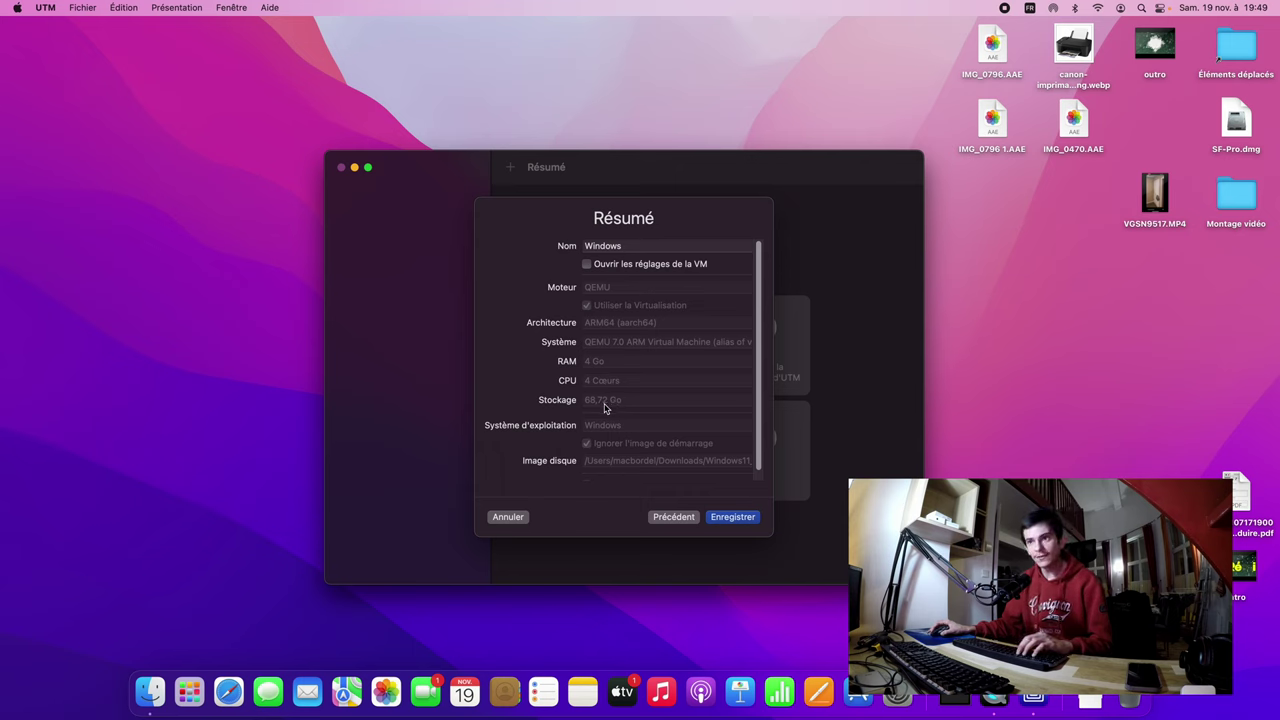
left_click(651, 249)
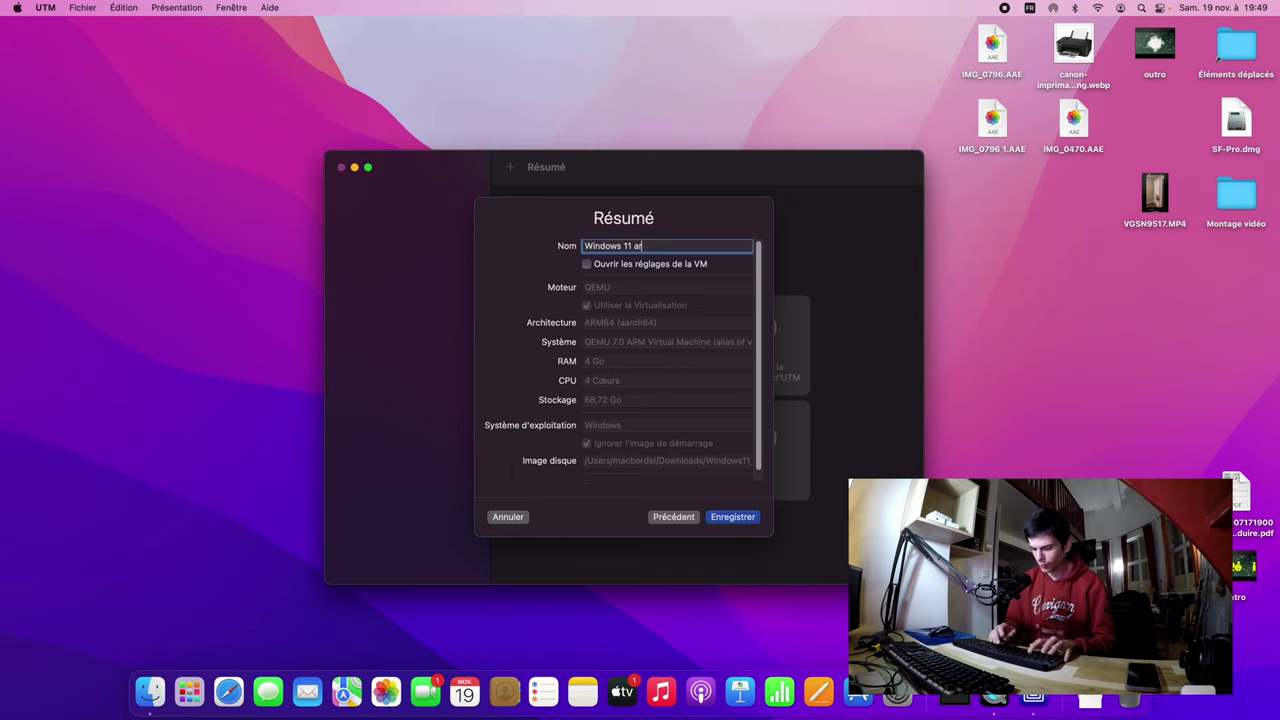
left_click(735, 517)
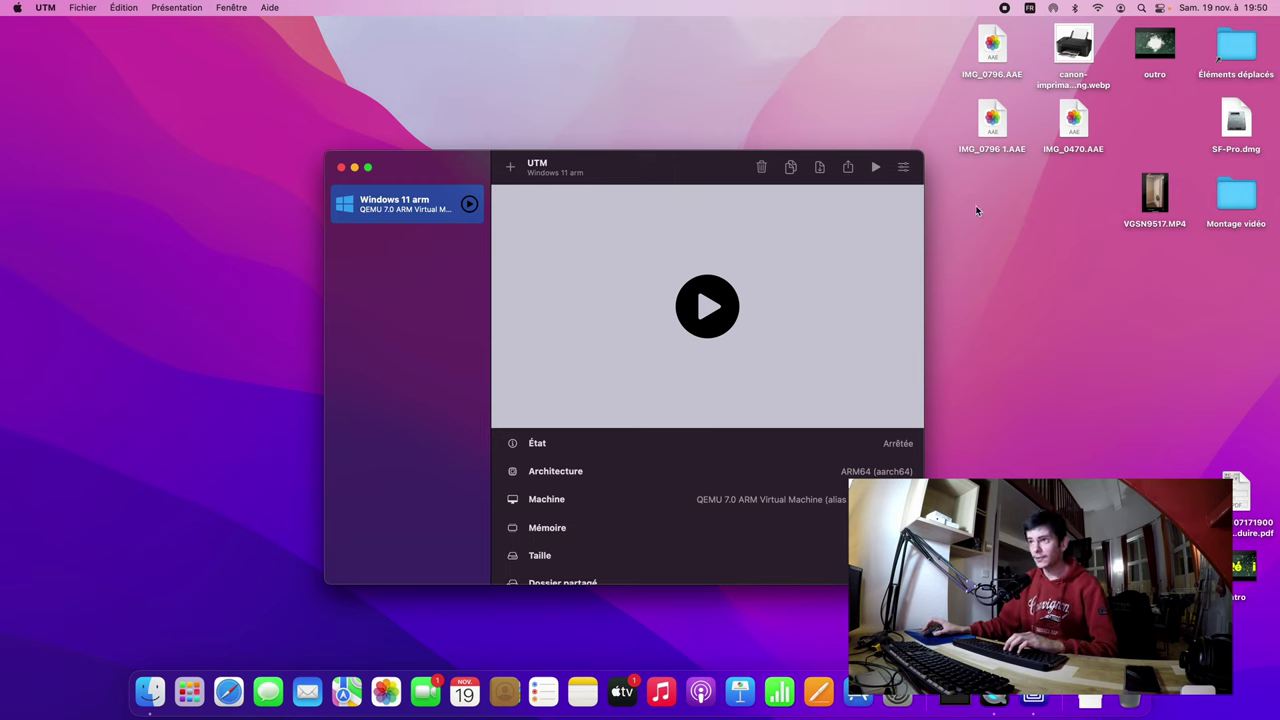
Step: Examine the NVMe and USB drive configuration in the Windows 11 arm virtual machine's settings
left_click(904, 170)
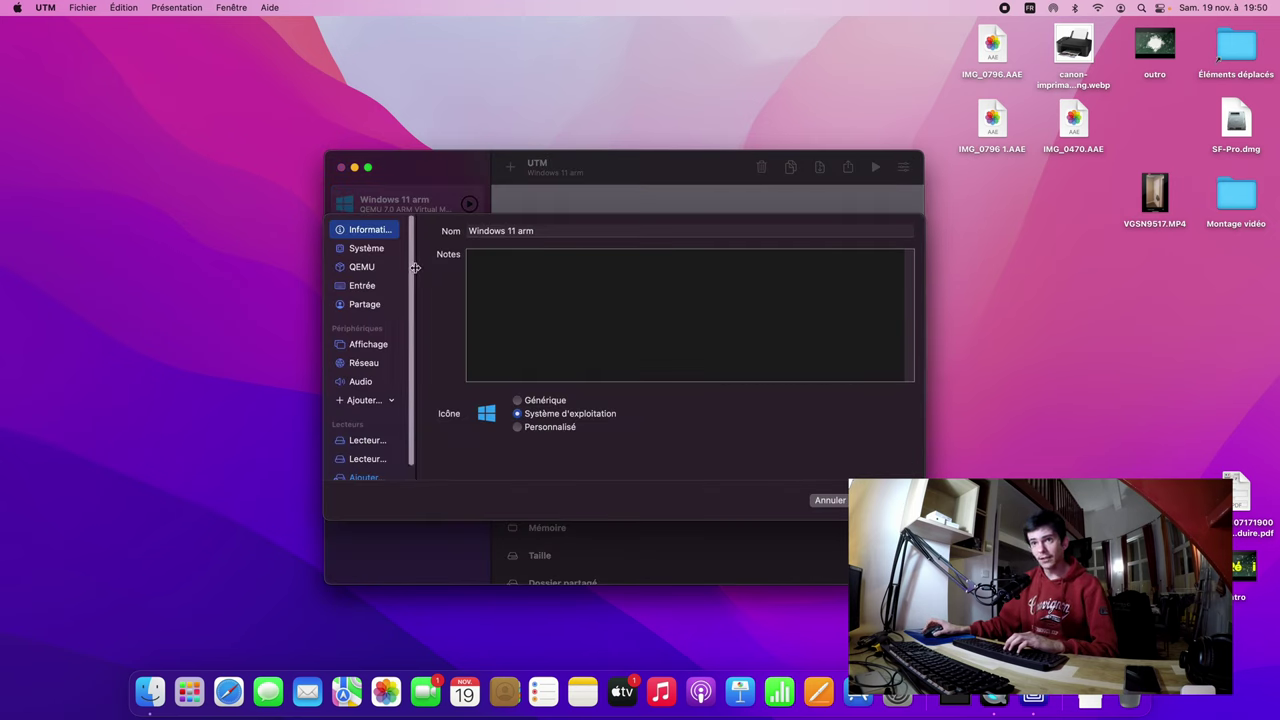
scroll(400, 235, "down", 1)
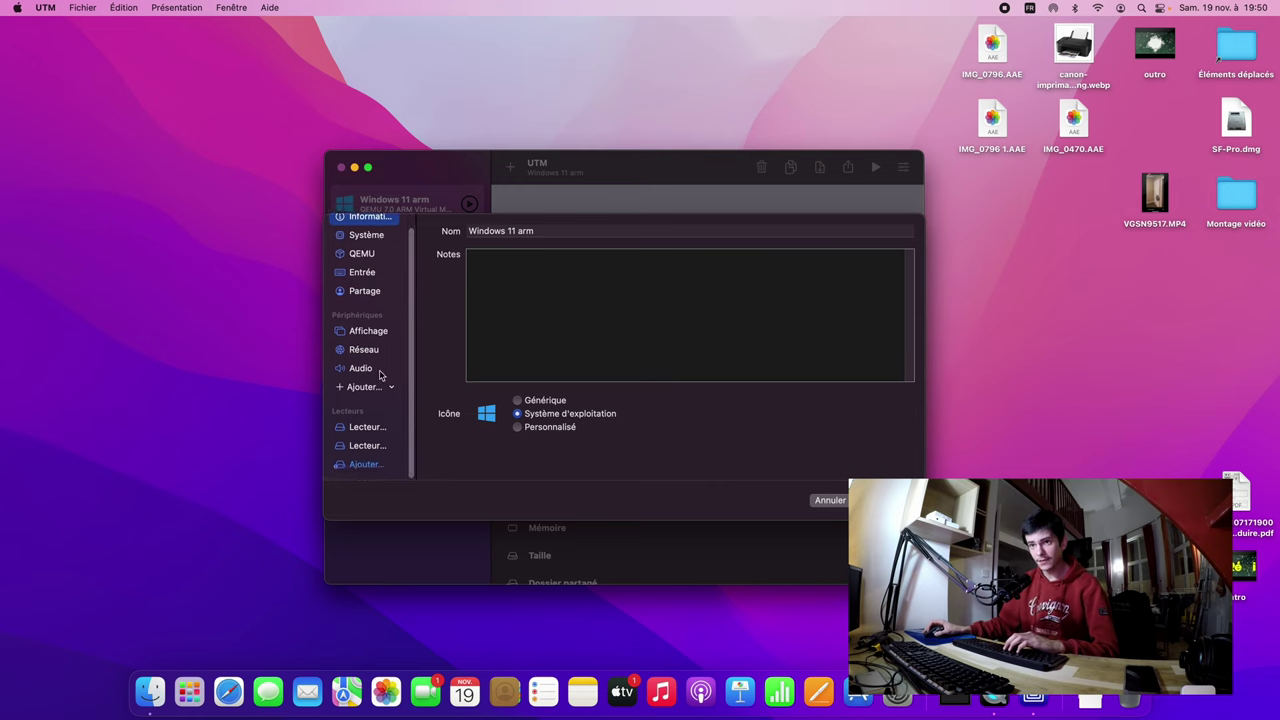
left_click(360, 430)
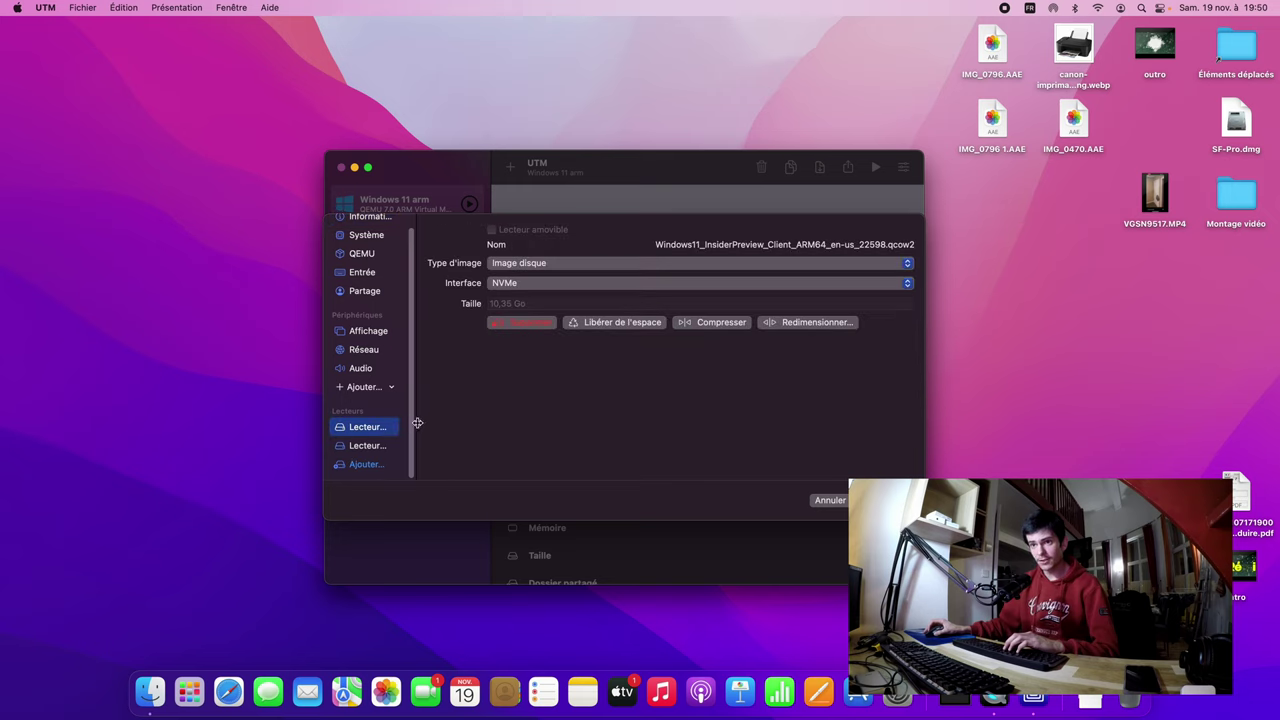
left_click_drag(414, 423, 462, 420)
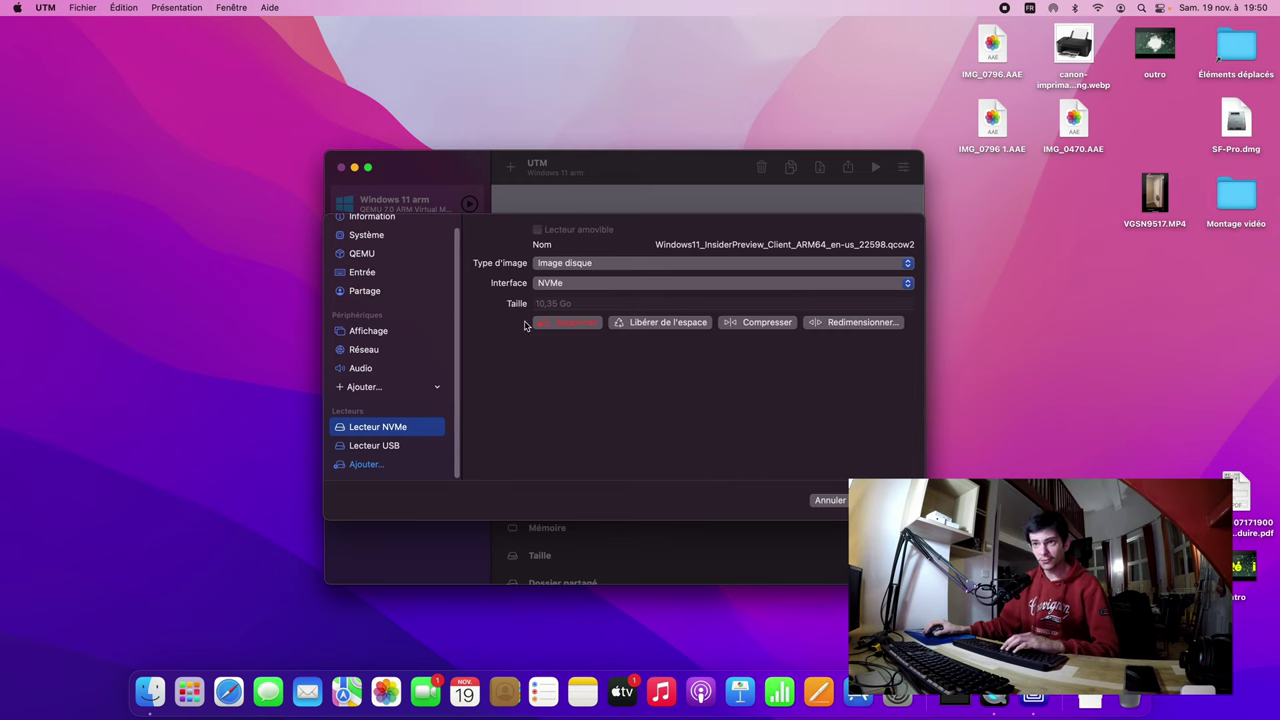
left_click(384, 447)
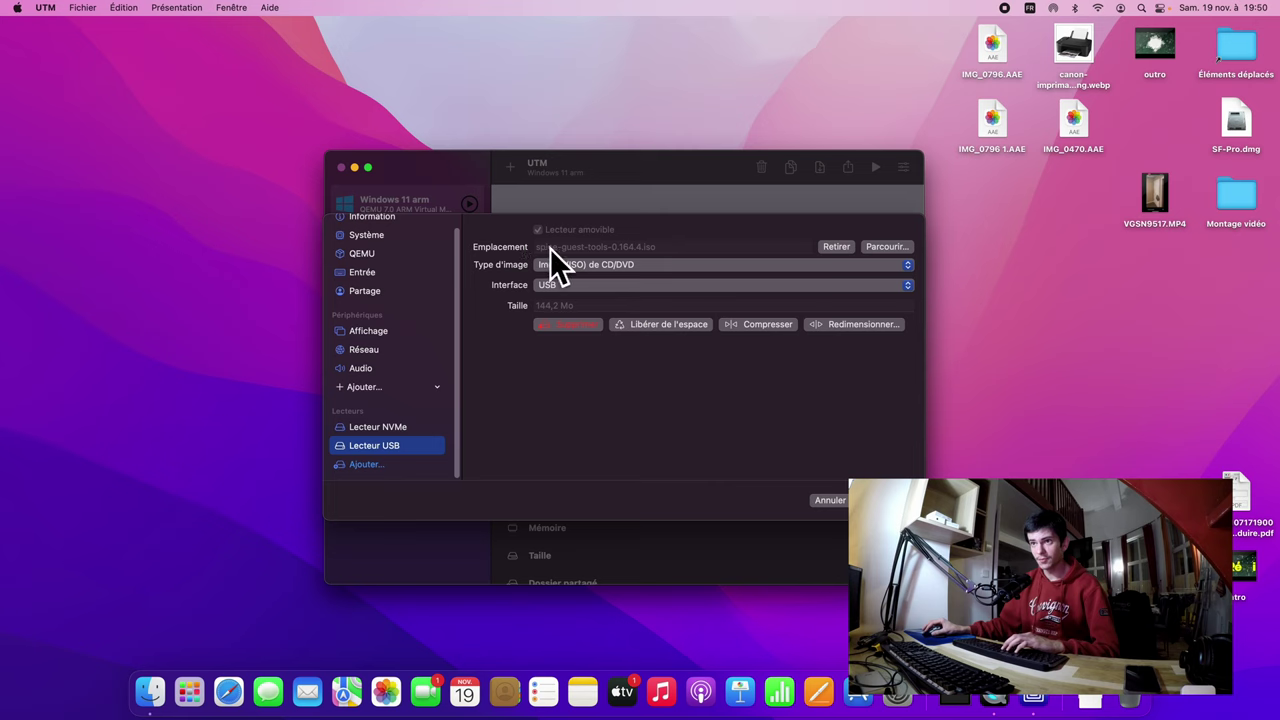
Step: Try to resize the virtual machine's NVMe drive to 20 GiB
left_click(393, 433)
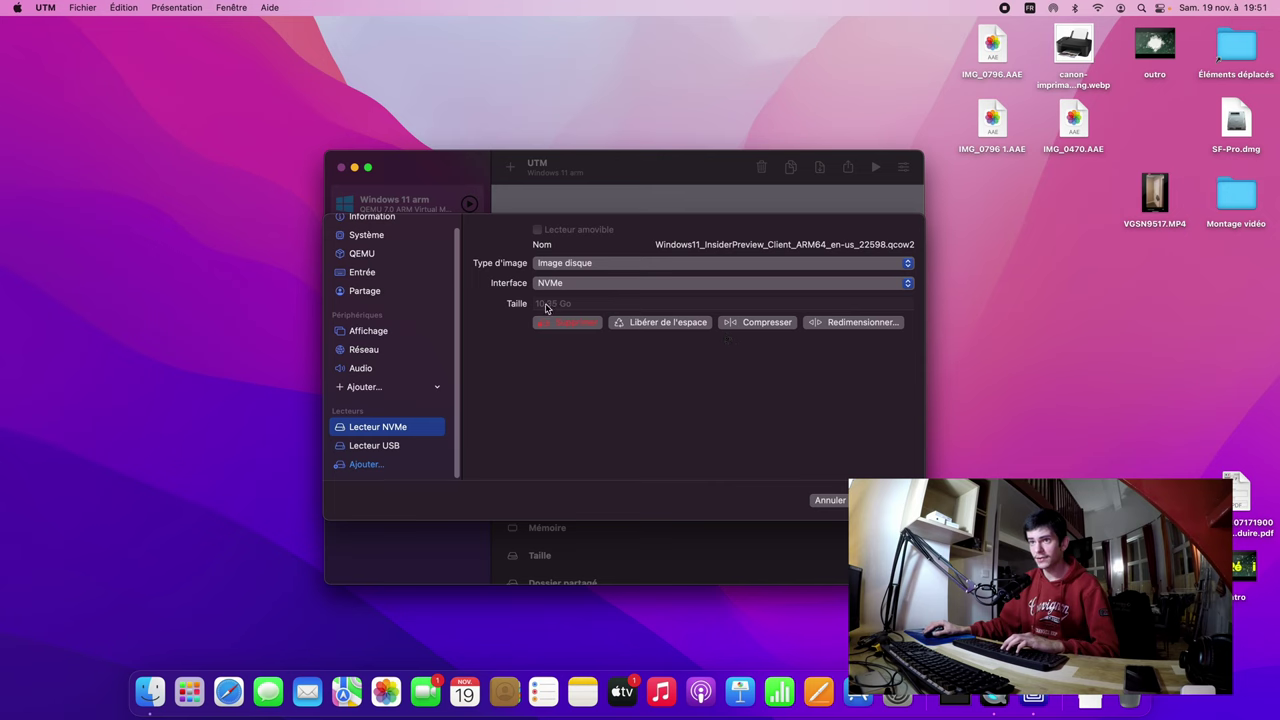
left_click(842, 323)
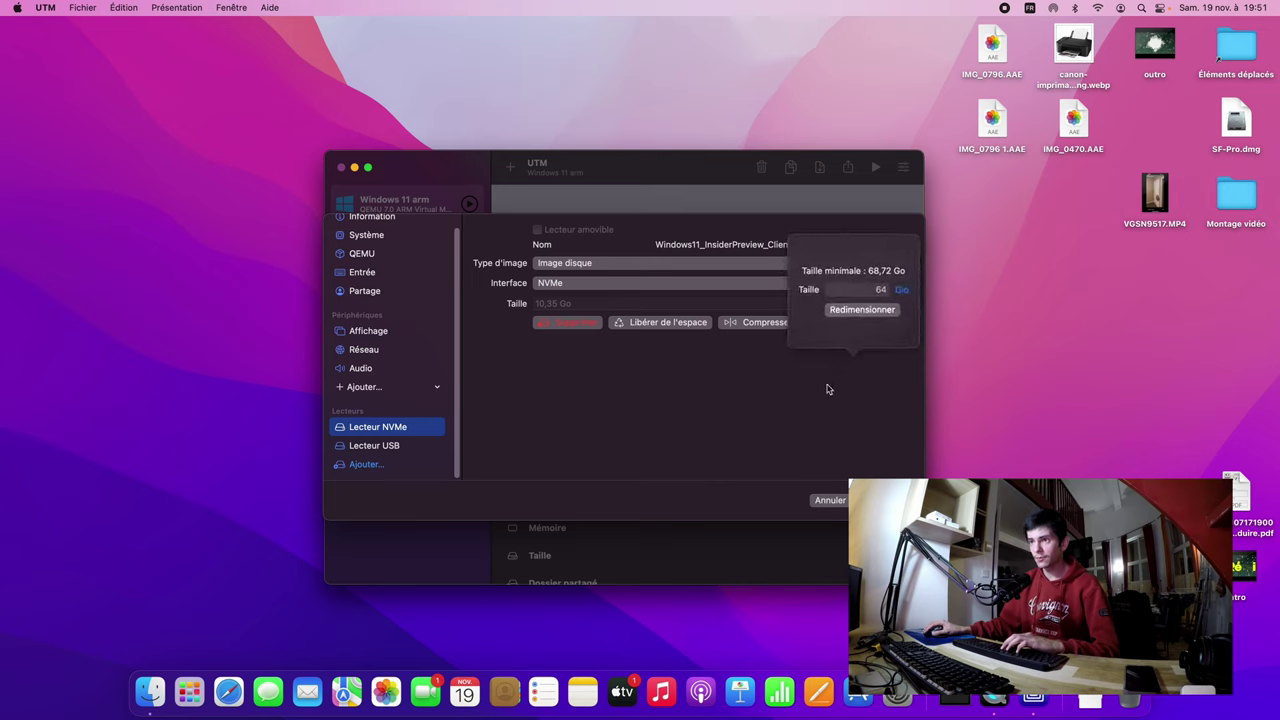
left_click(878, 290)
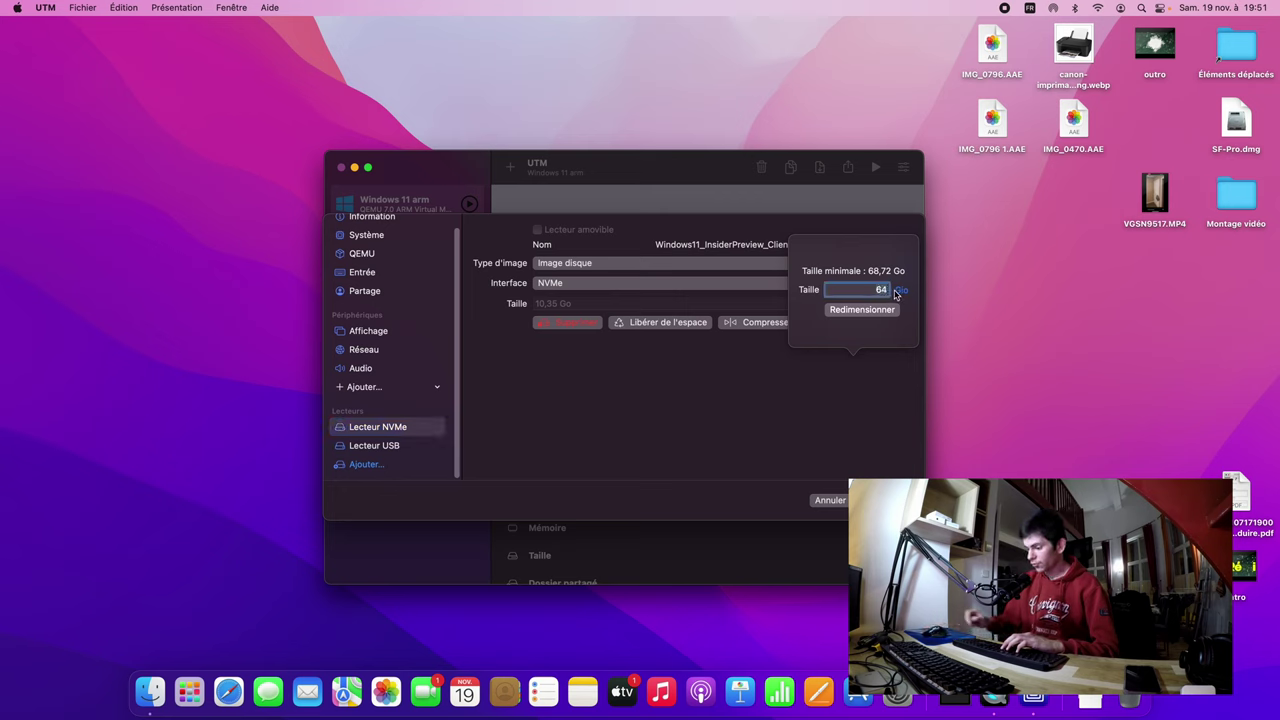
key("BackSpace")
key("BackSpace")
type("20")
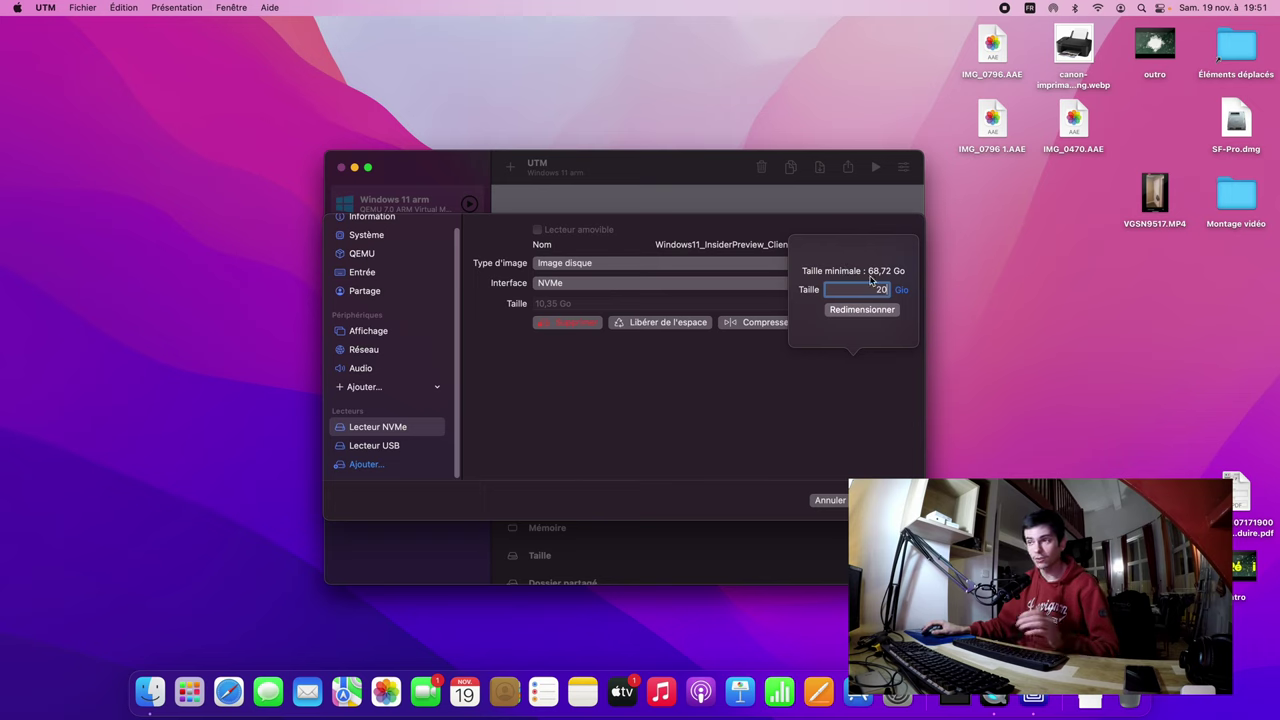
left_click(850, 312)
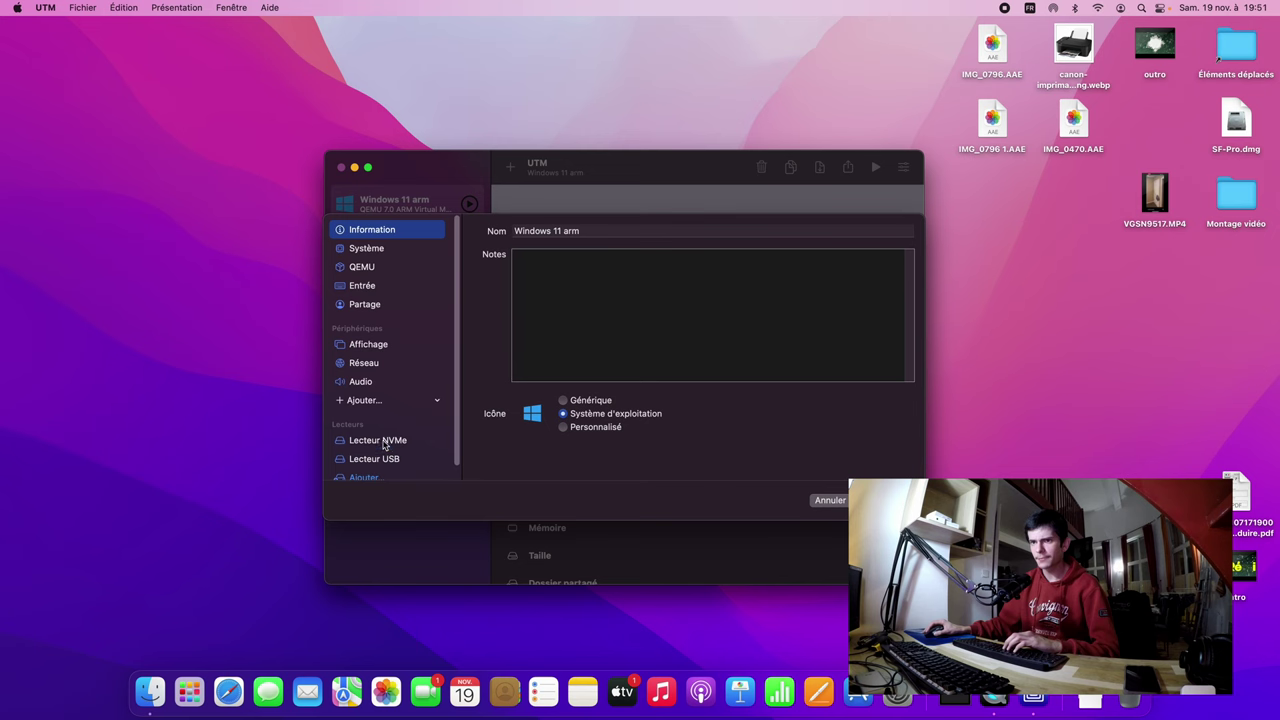
left_click(388, 441)
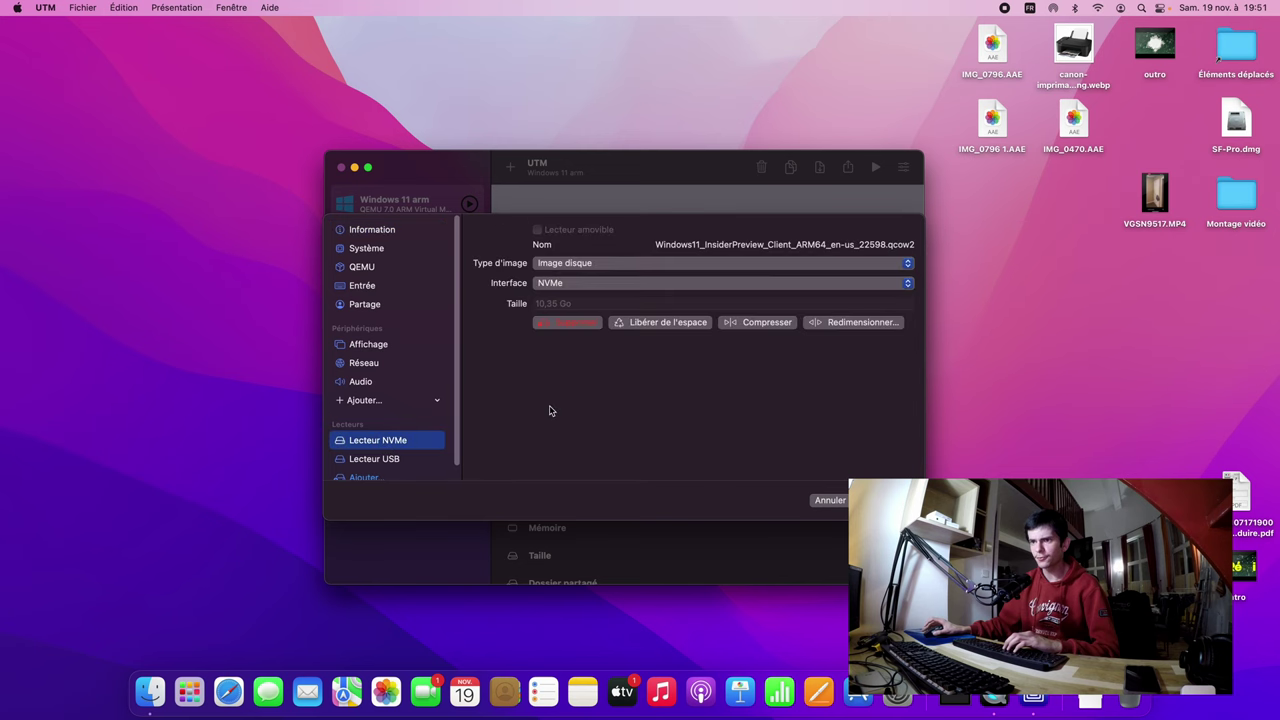
left_click(835, 321)
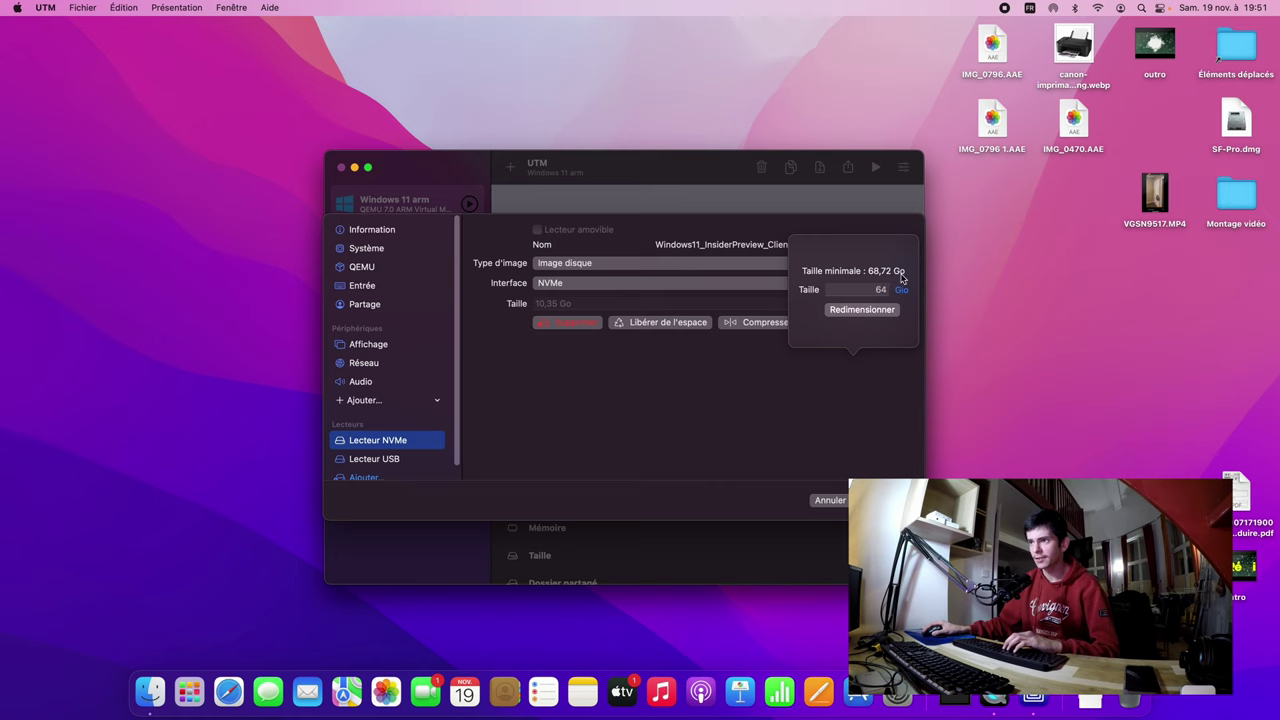
left_click(879, 290)
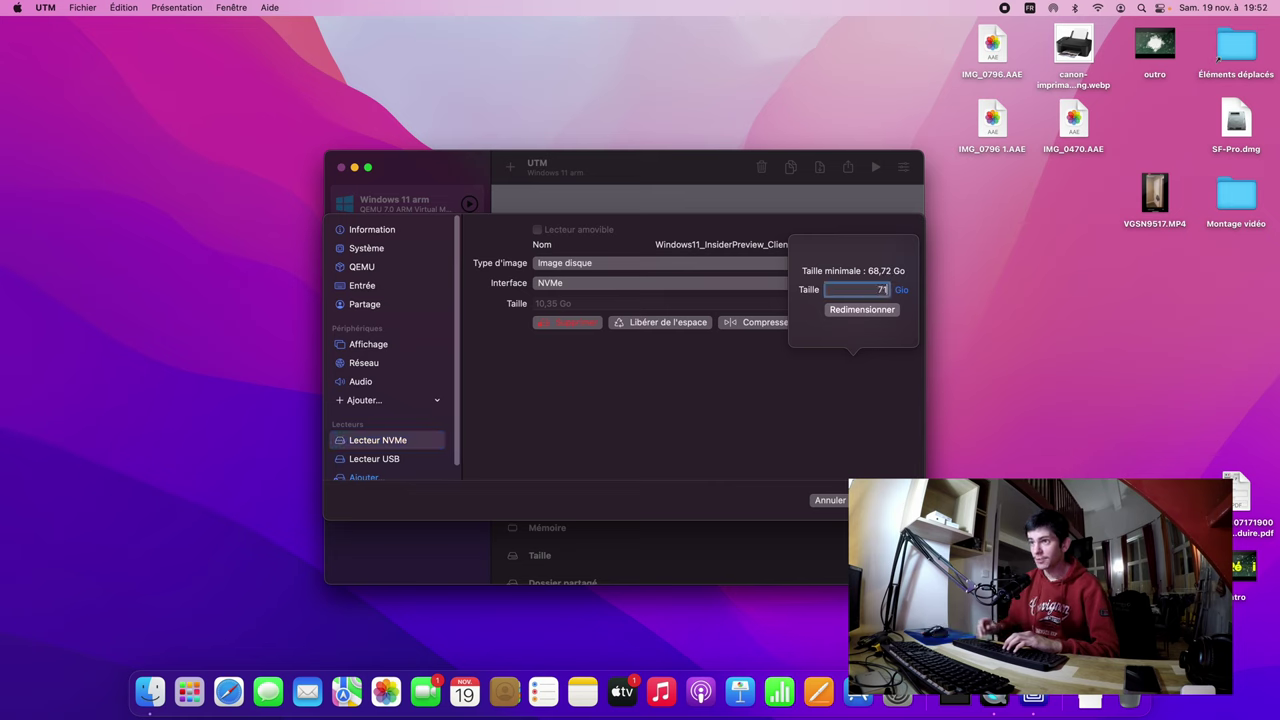
type("70")
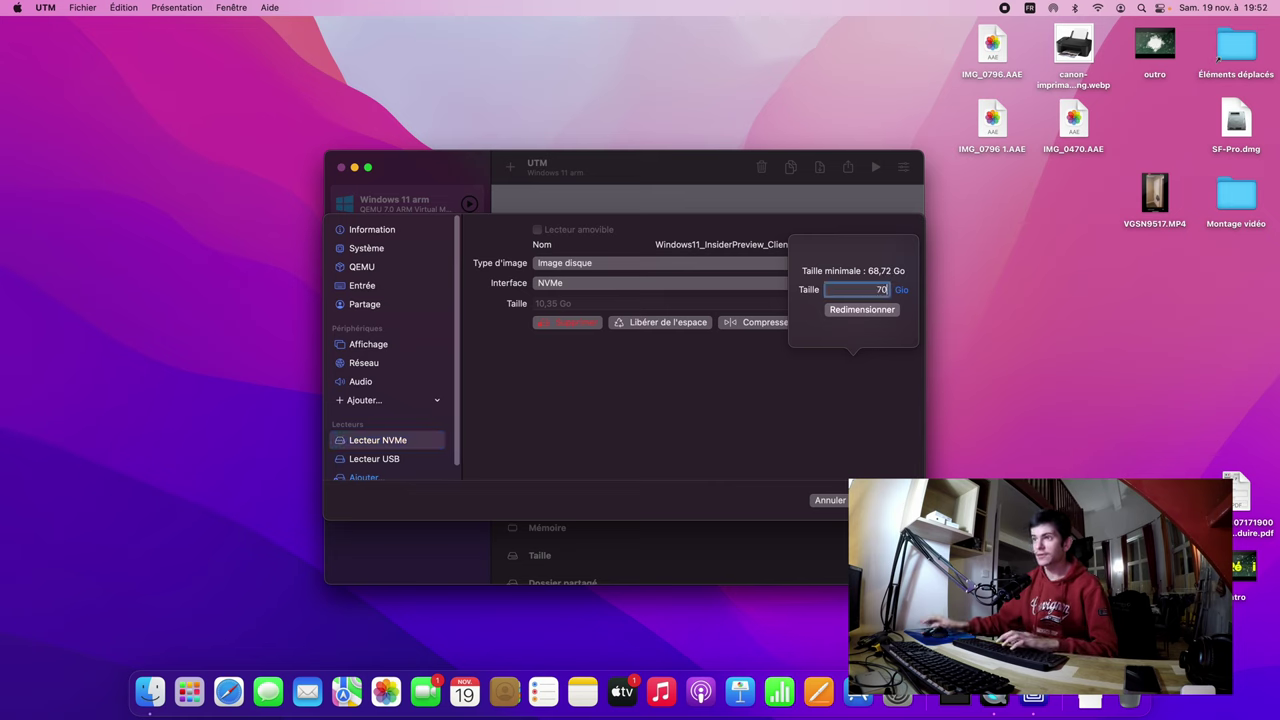
left_click(861, 309)
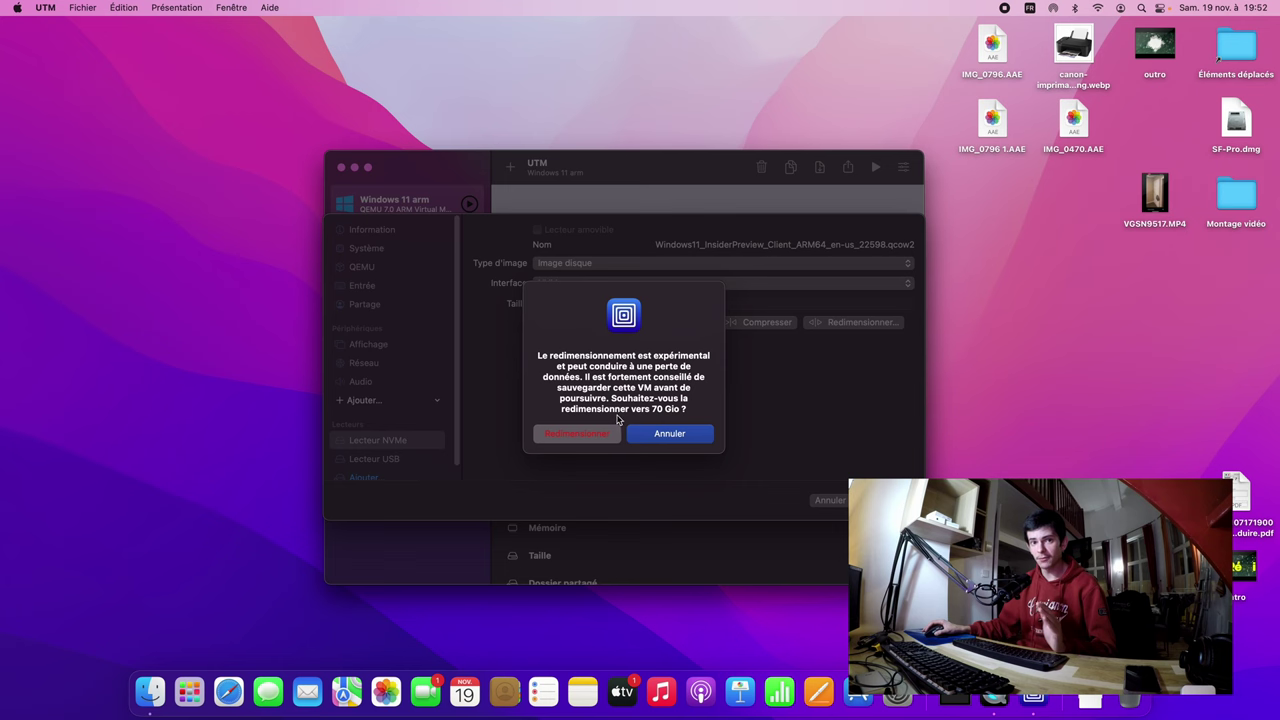
left_click(678, 438)
left_click(849, 323)
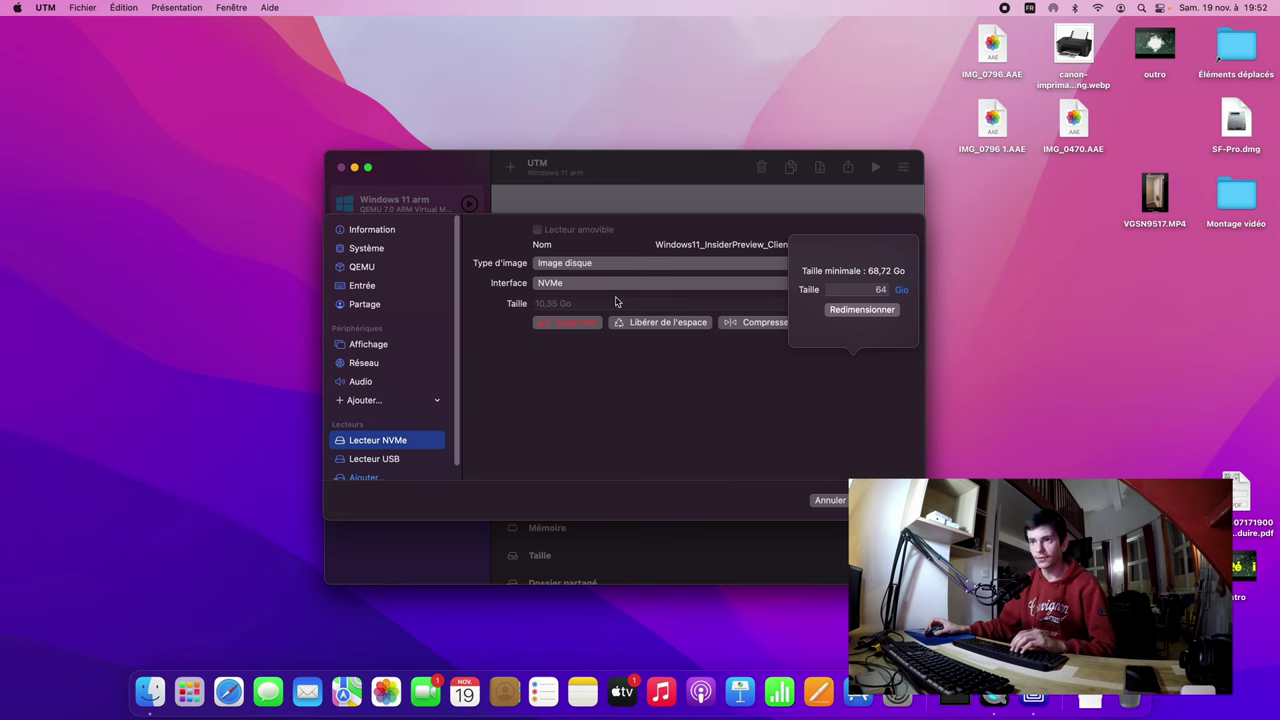
left_click(875, 290)
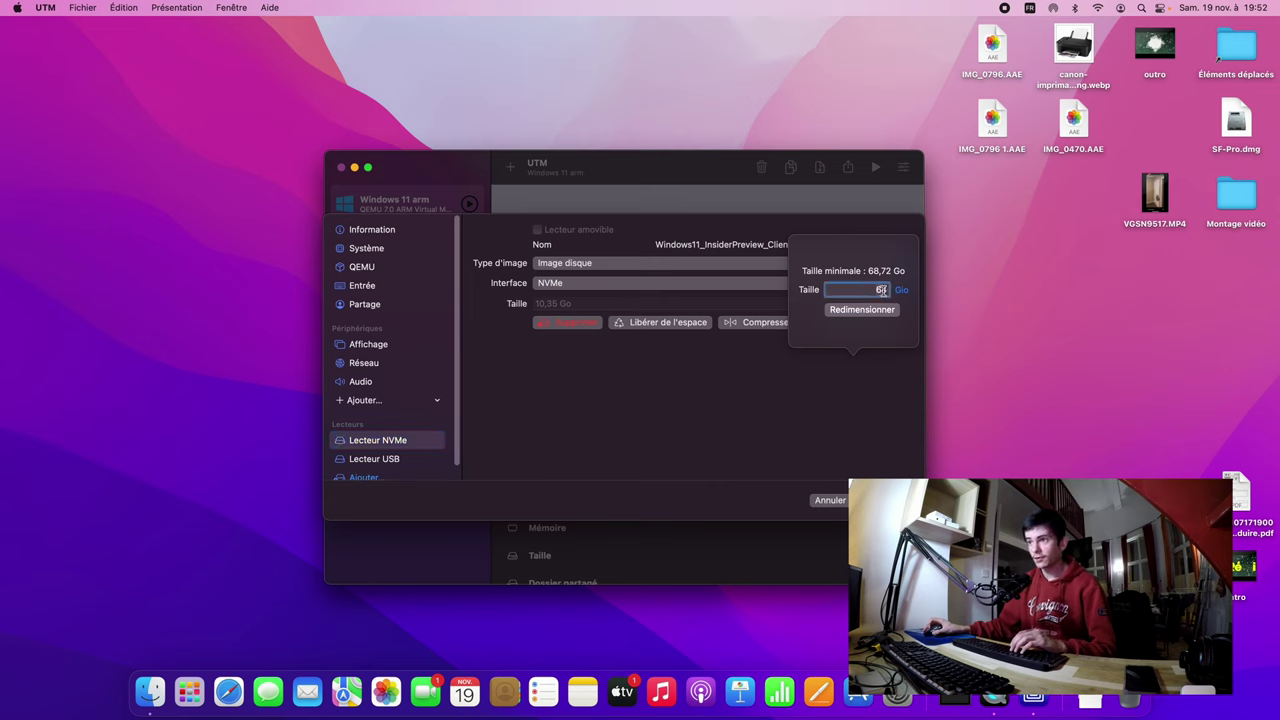
key("BackSpace")
key("BackSpace")
type("70")
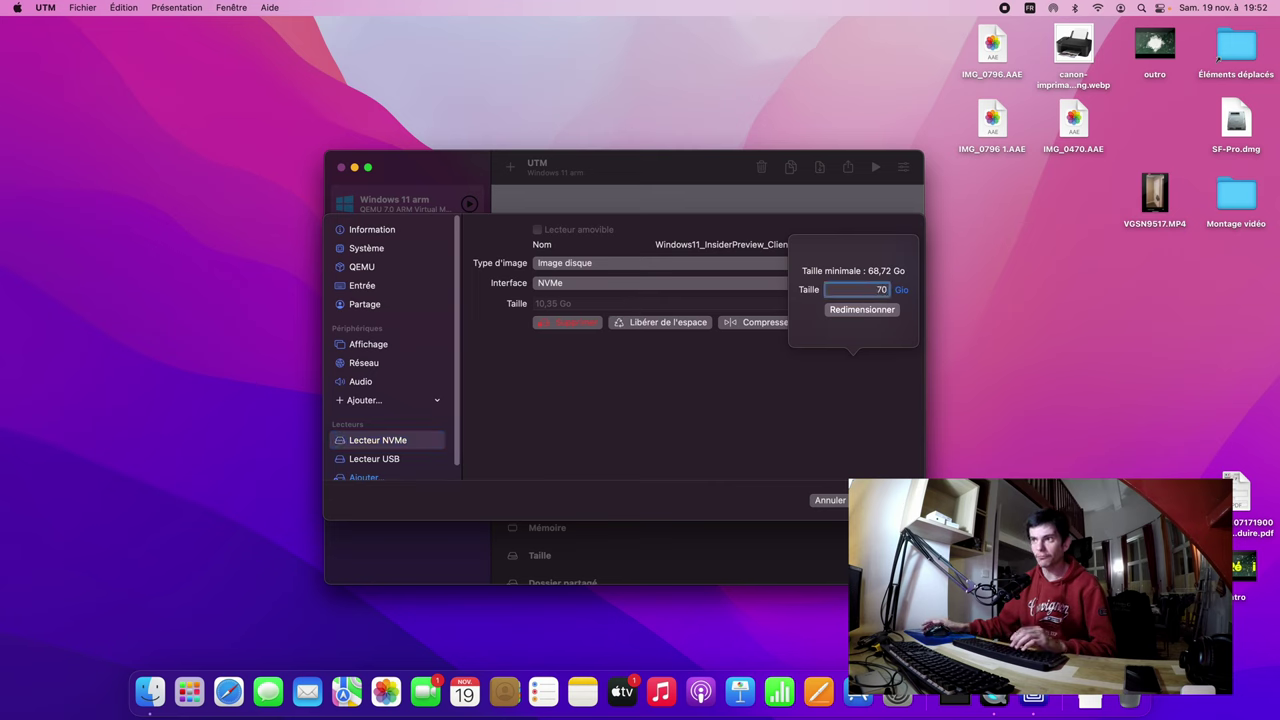
left_click(855, 310)
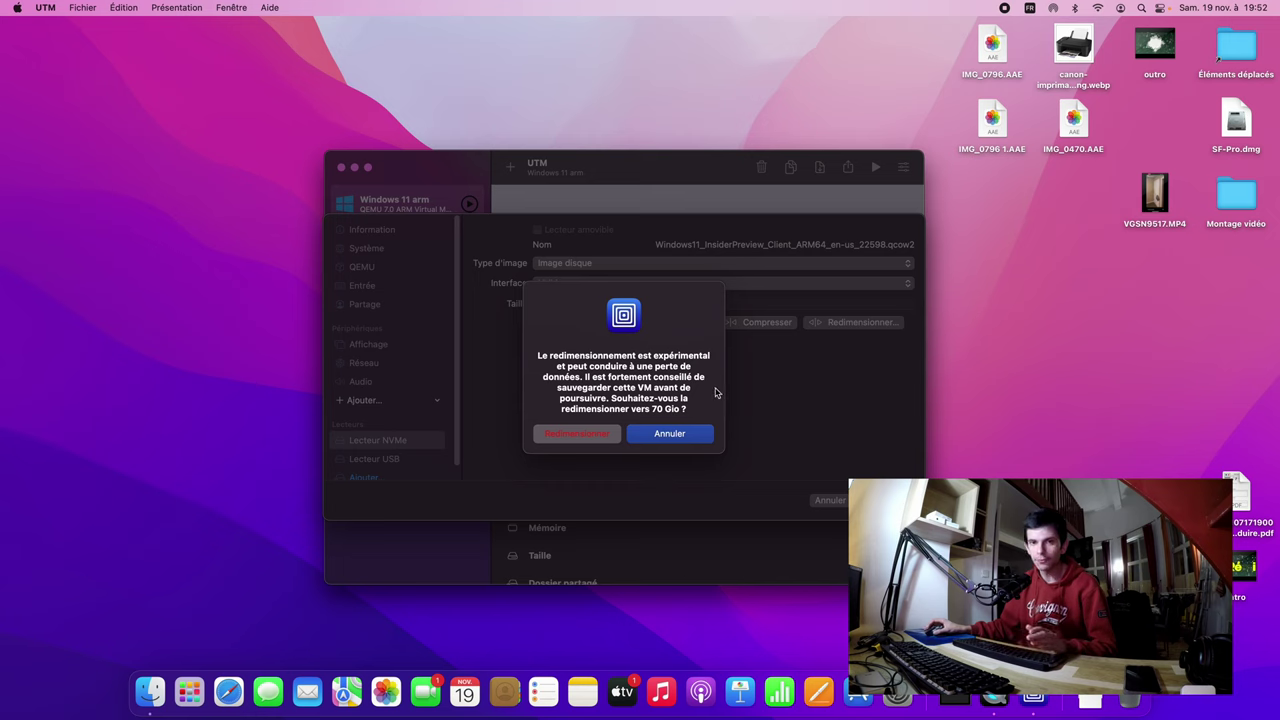
left_click(705, 437)
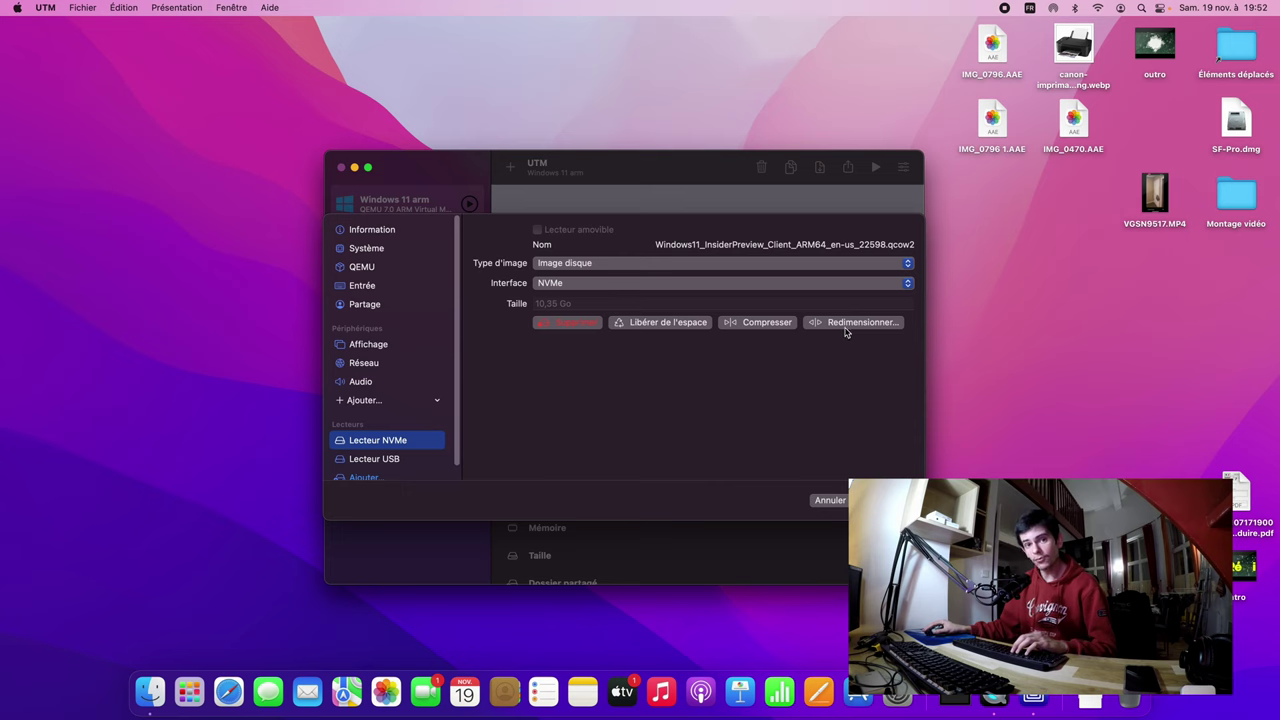
Step: Review the virtual machine's display, general information and system settings, and close the configuration
left_click(381, 346)
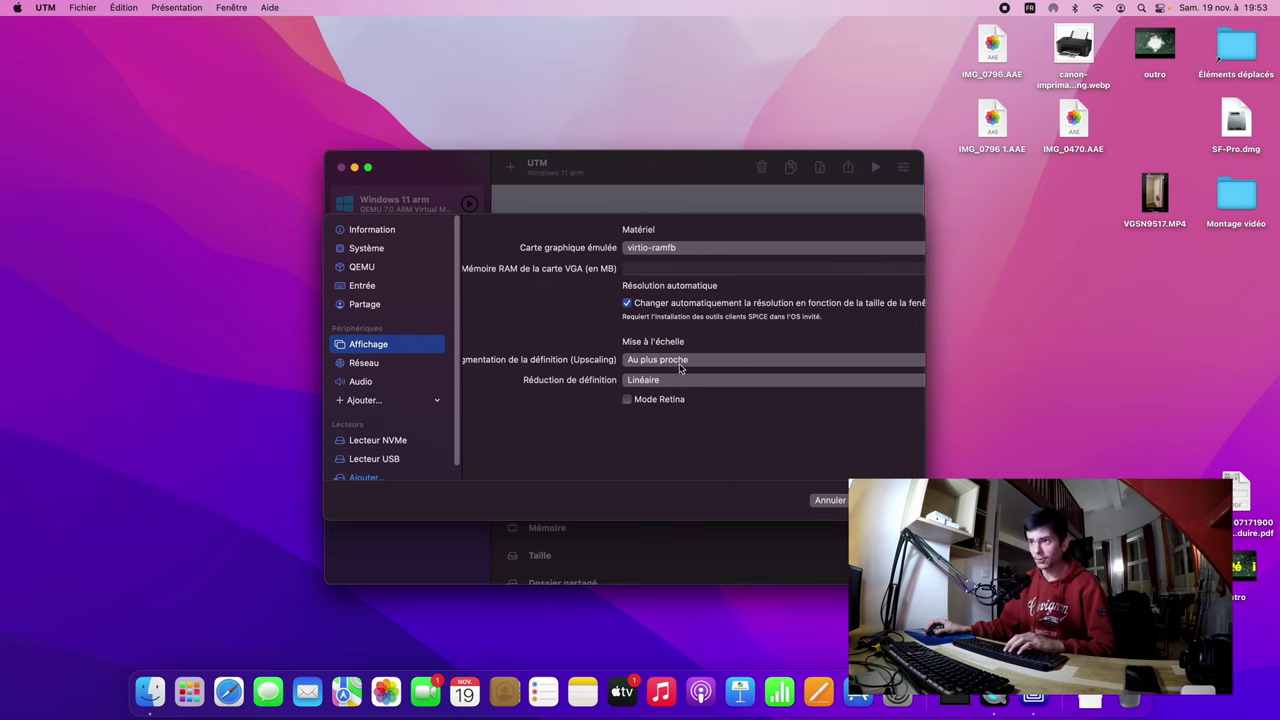
left_click_drag(452, 305, 398, 305)
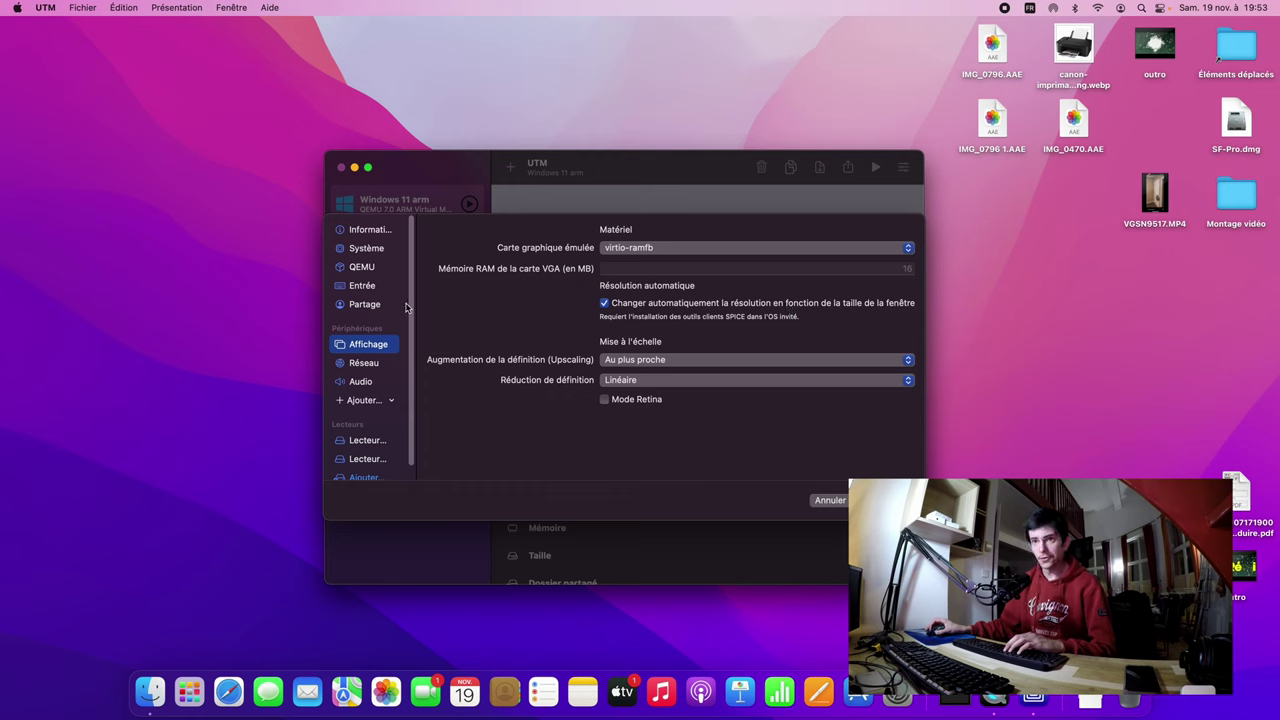
left_click(388, 232)
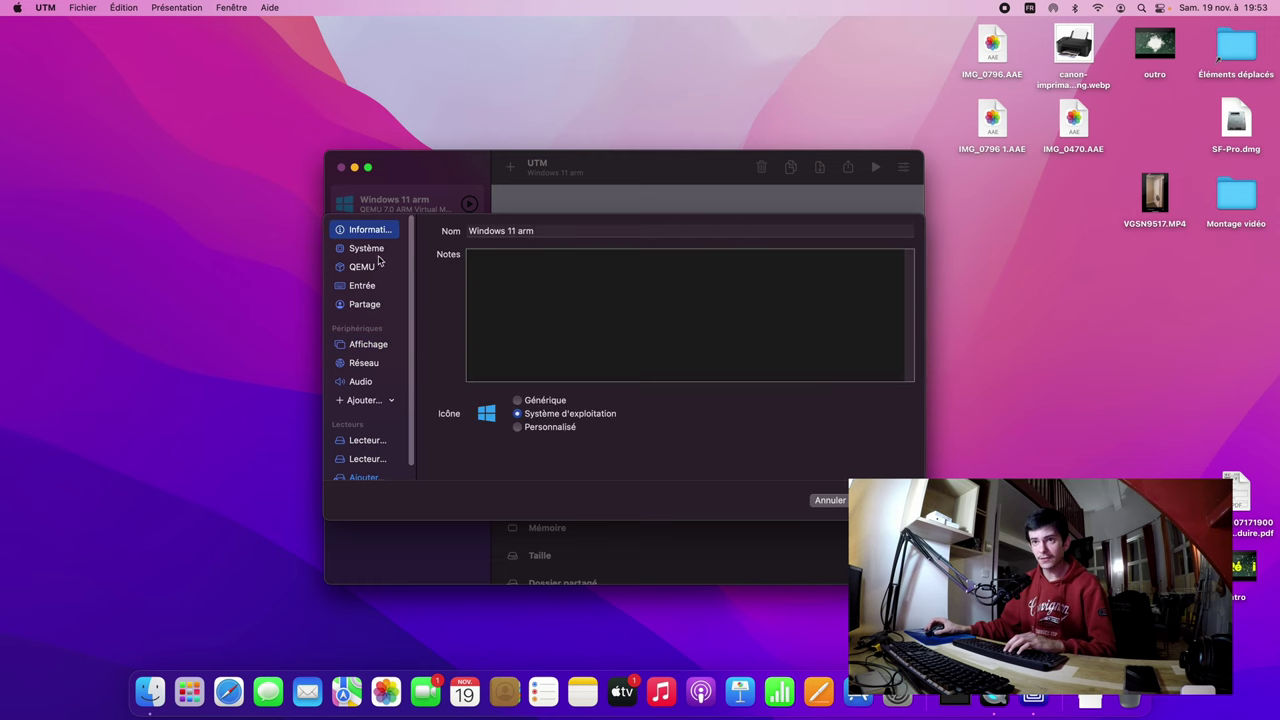
left_click(376, 251)
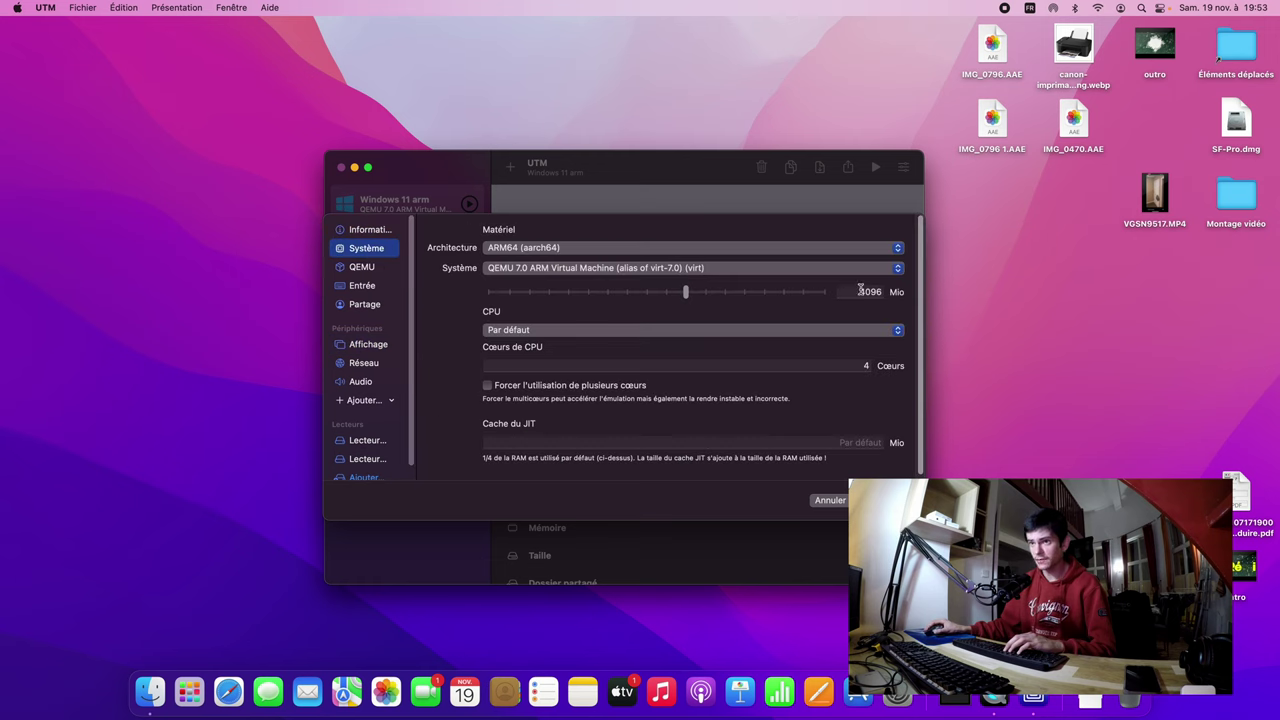
scroll(922, 335, "down", 1)
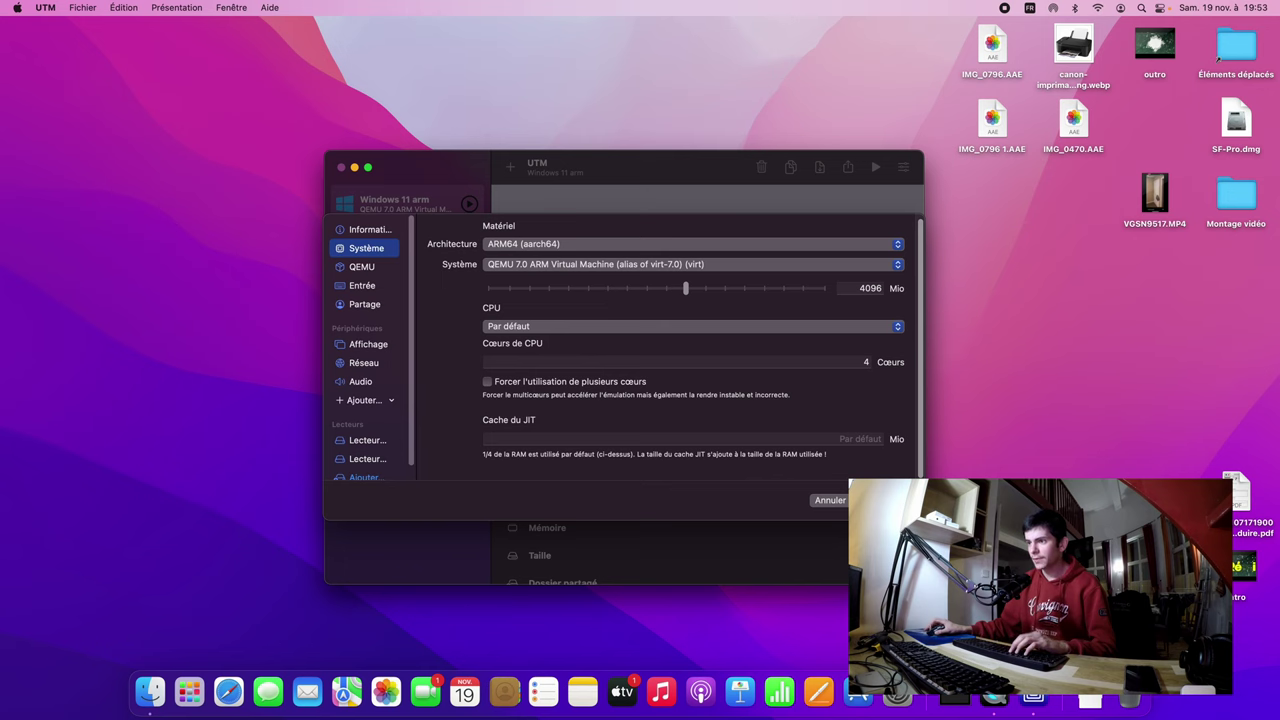
key("Return")
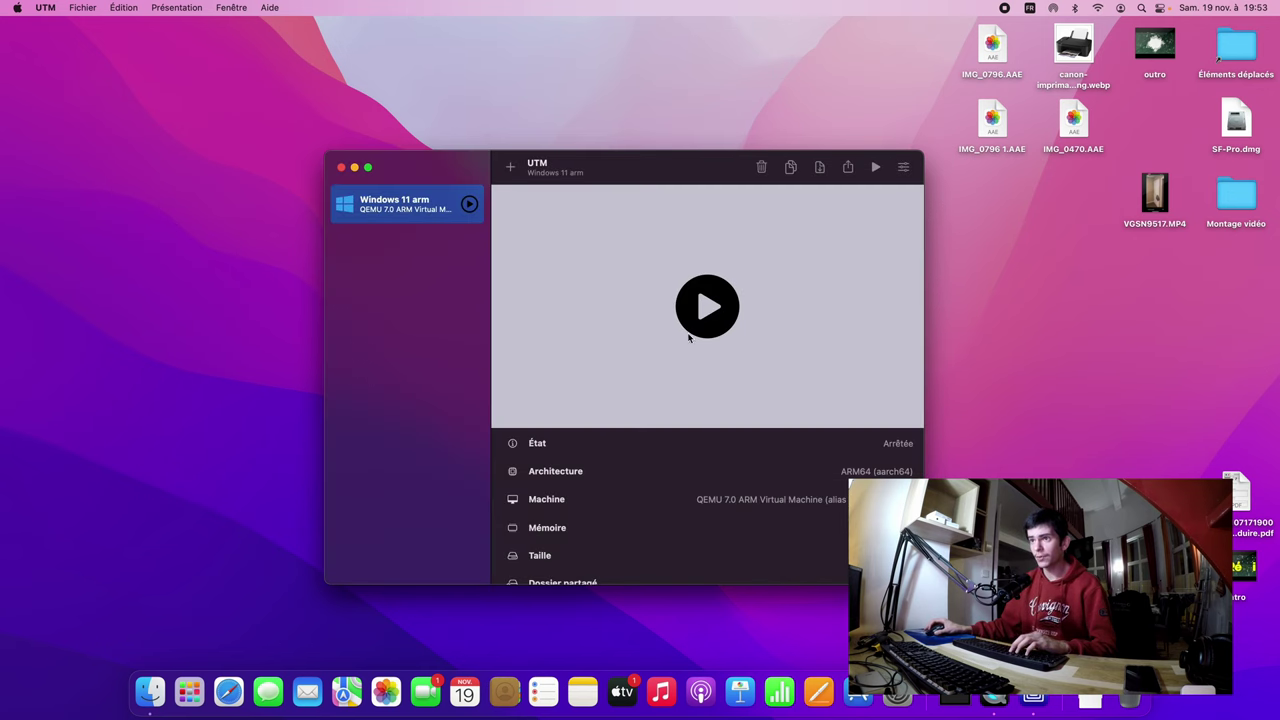
Step: Start the Windows 11 arm virtual machine and allow User OOBE Create Elevated Object Server to make changes to the device
left_click(709, 305)
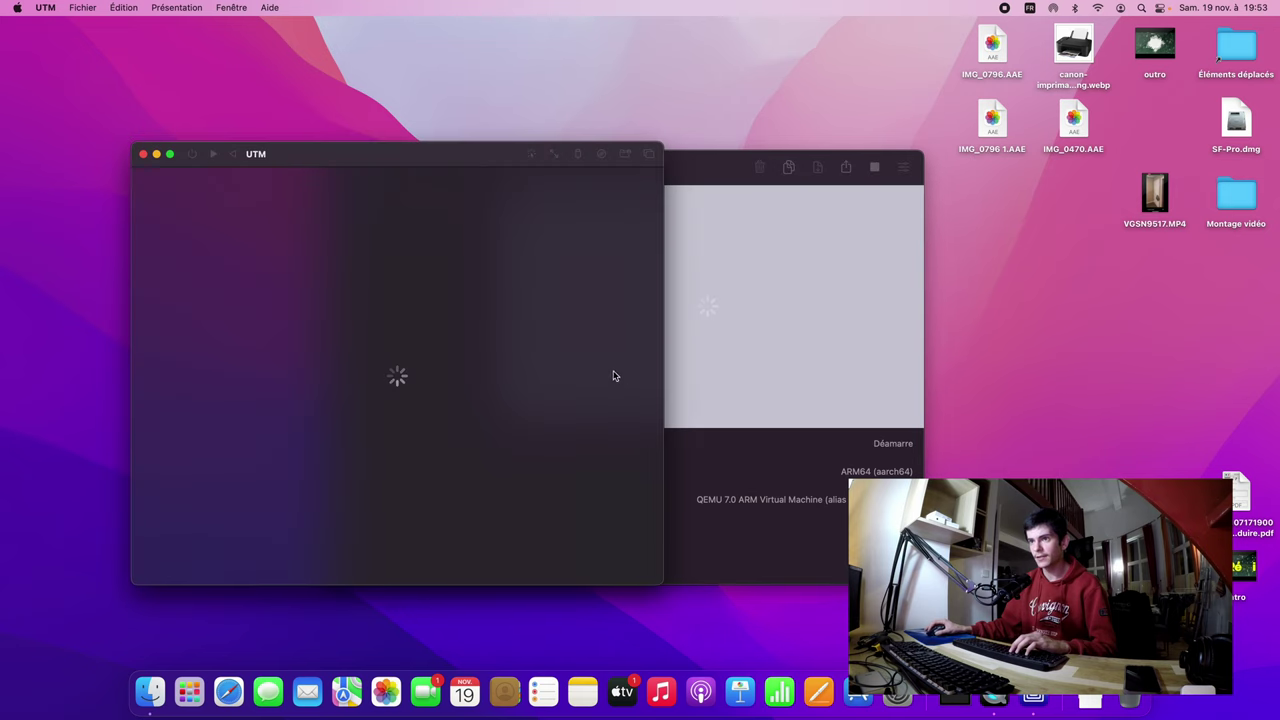
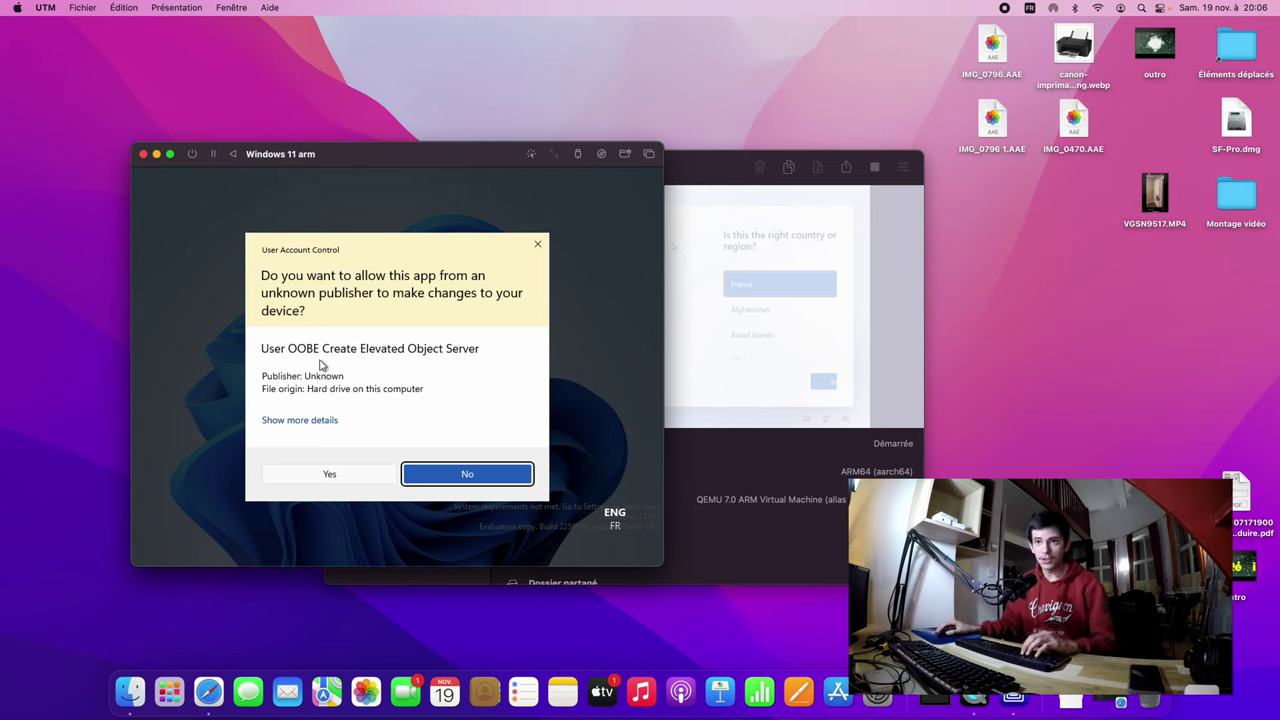
left_click(376, 470)
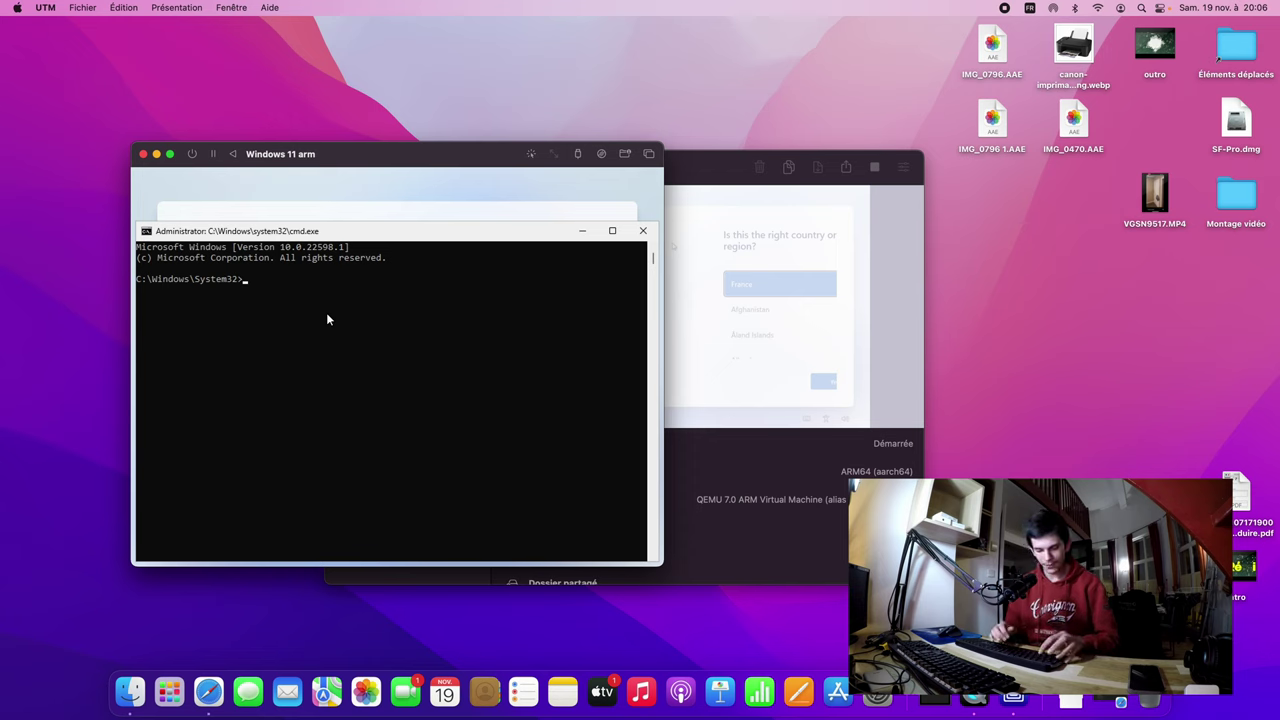
Step: Launch File Explorer from the administrator command prompt with the explorer command
type("explor")
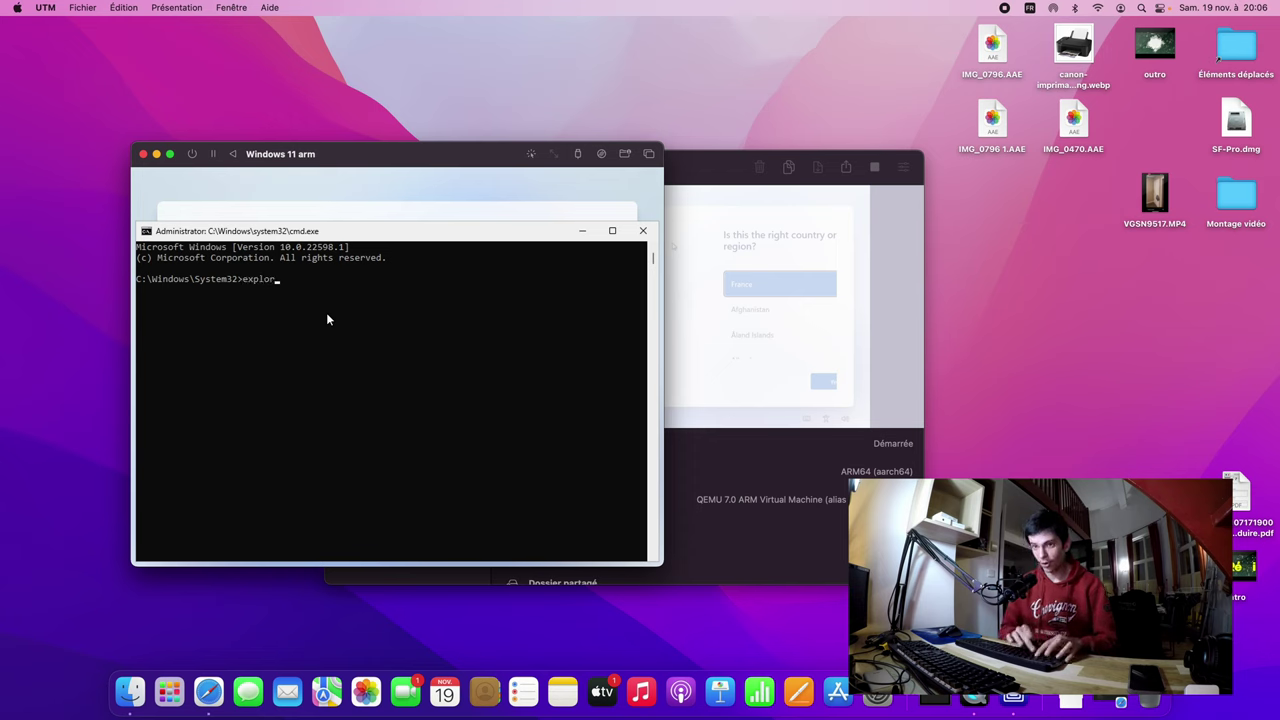
type("er")
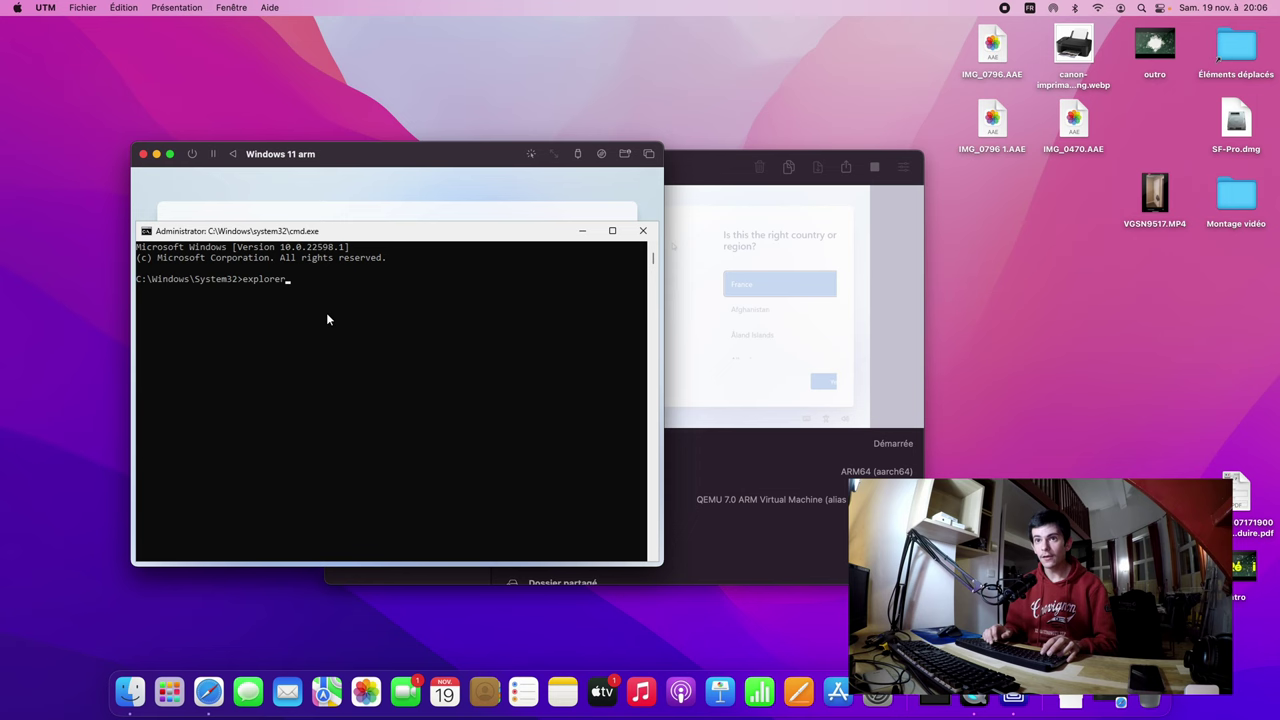
key("Return")
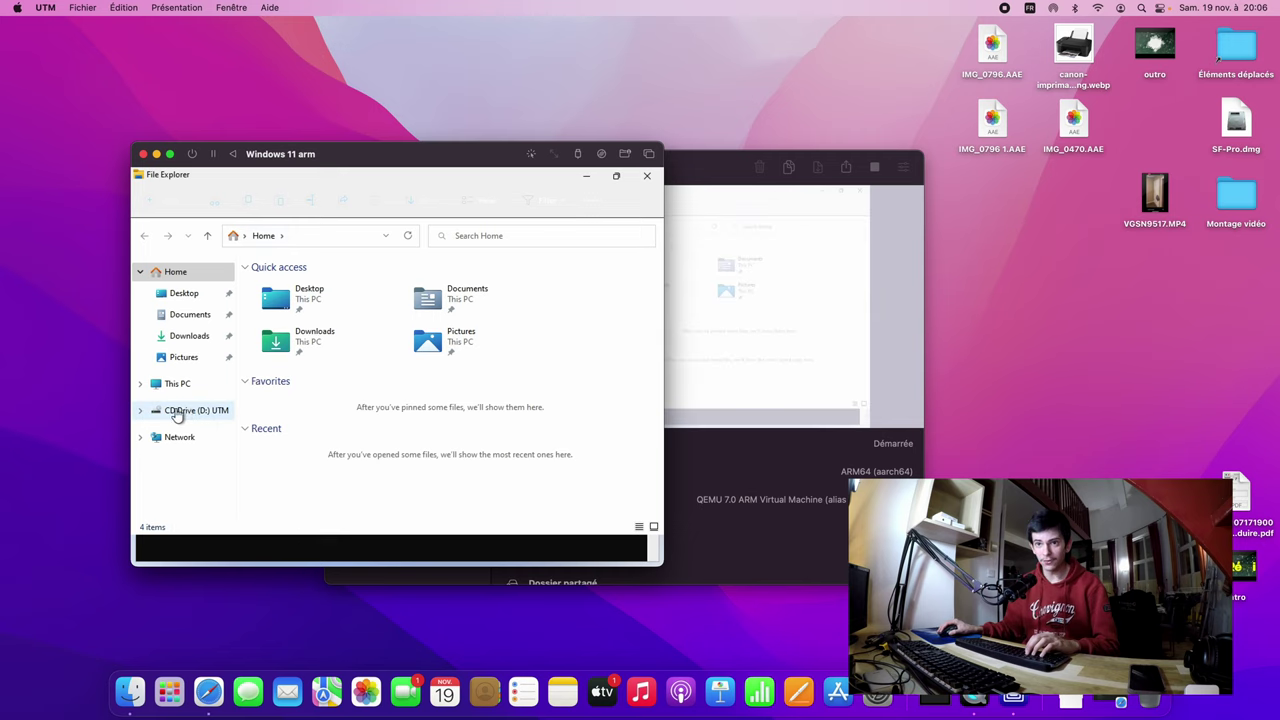
Step: Run spice-guest-tools-0.164 from CD Drive (D:) UTM as administrator and allow it to make changes to the device
left_click(175, 414)
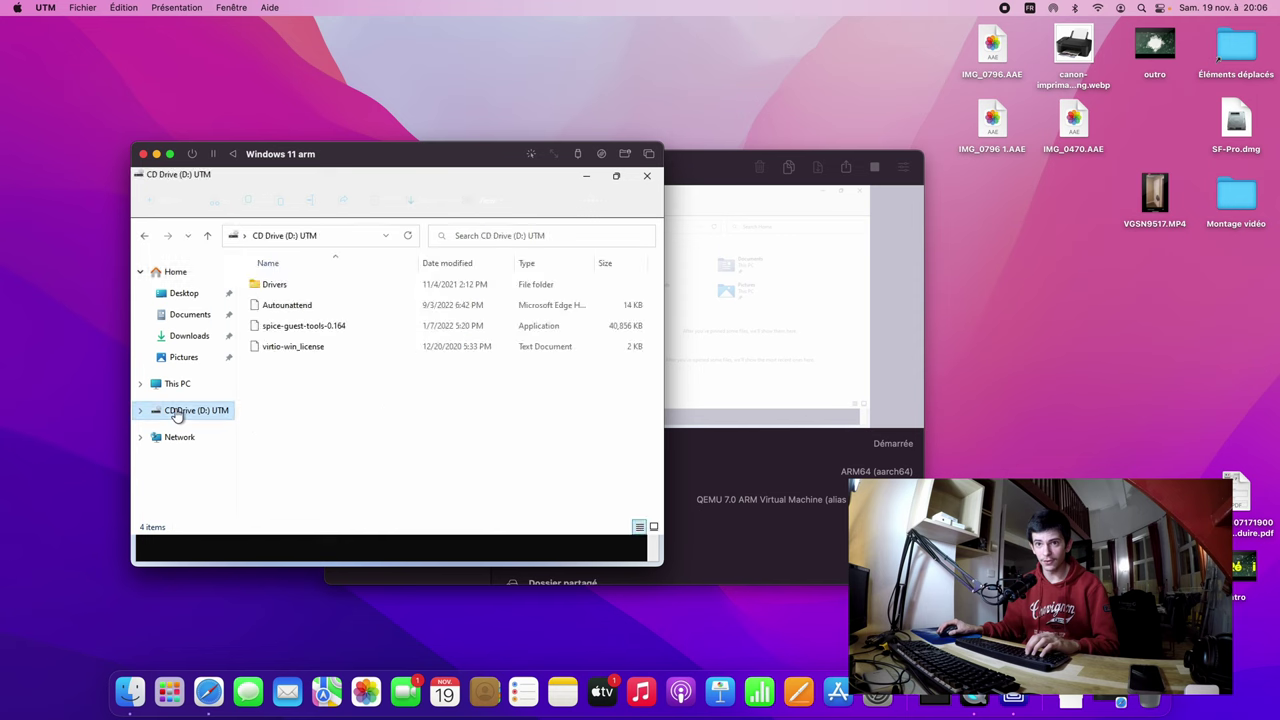
right_click(287, 333)
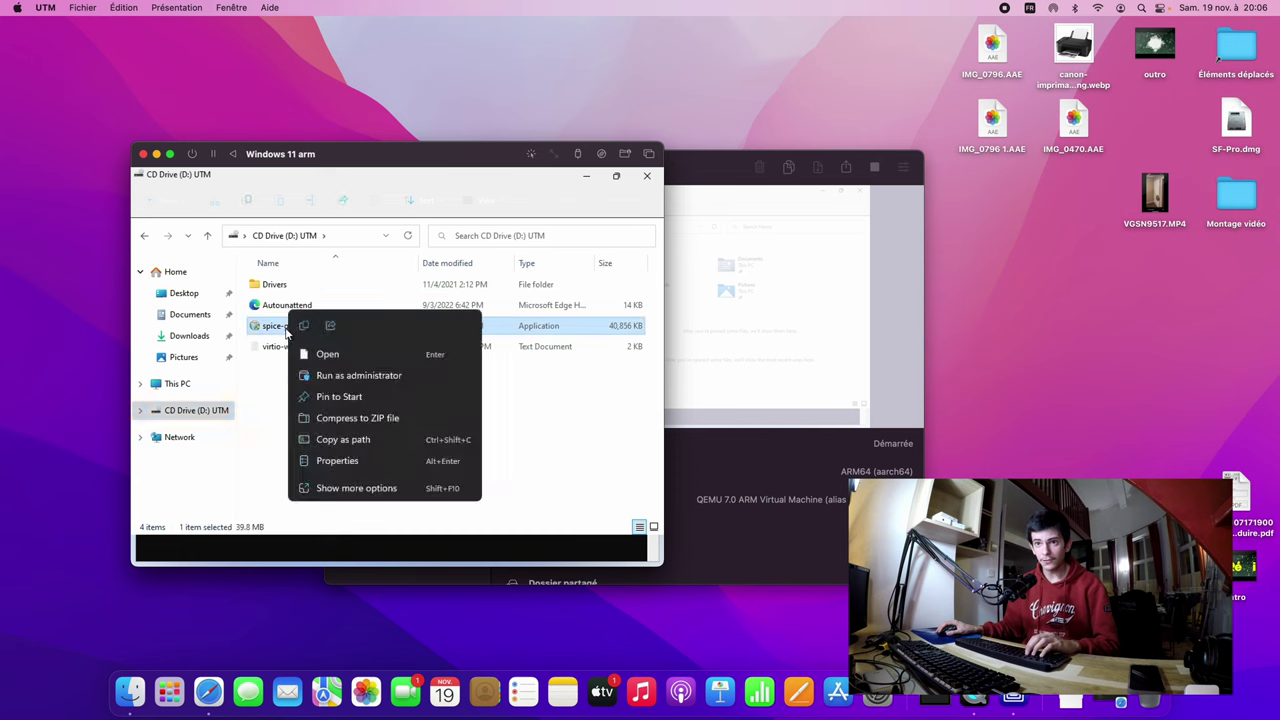
left_click(330, 379)
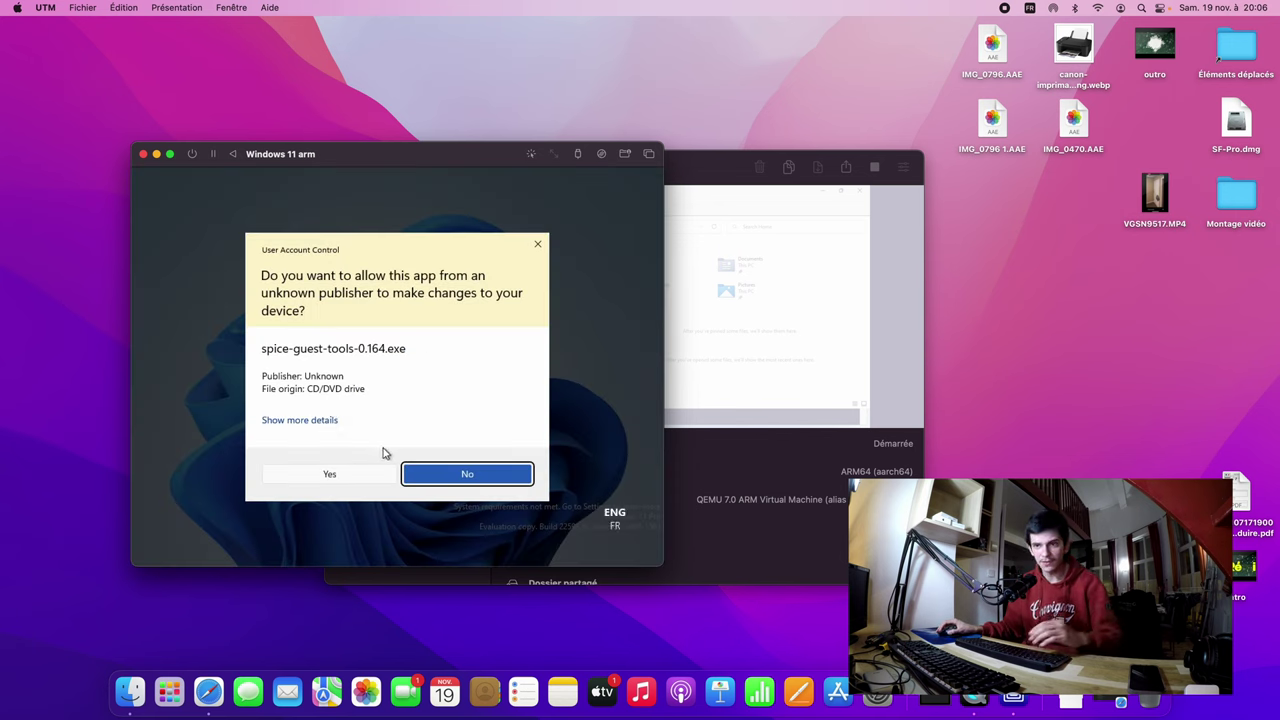
left_click(365, 479)
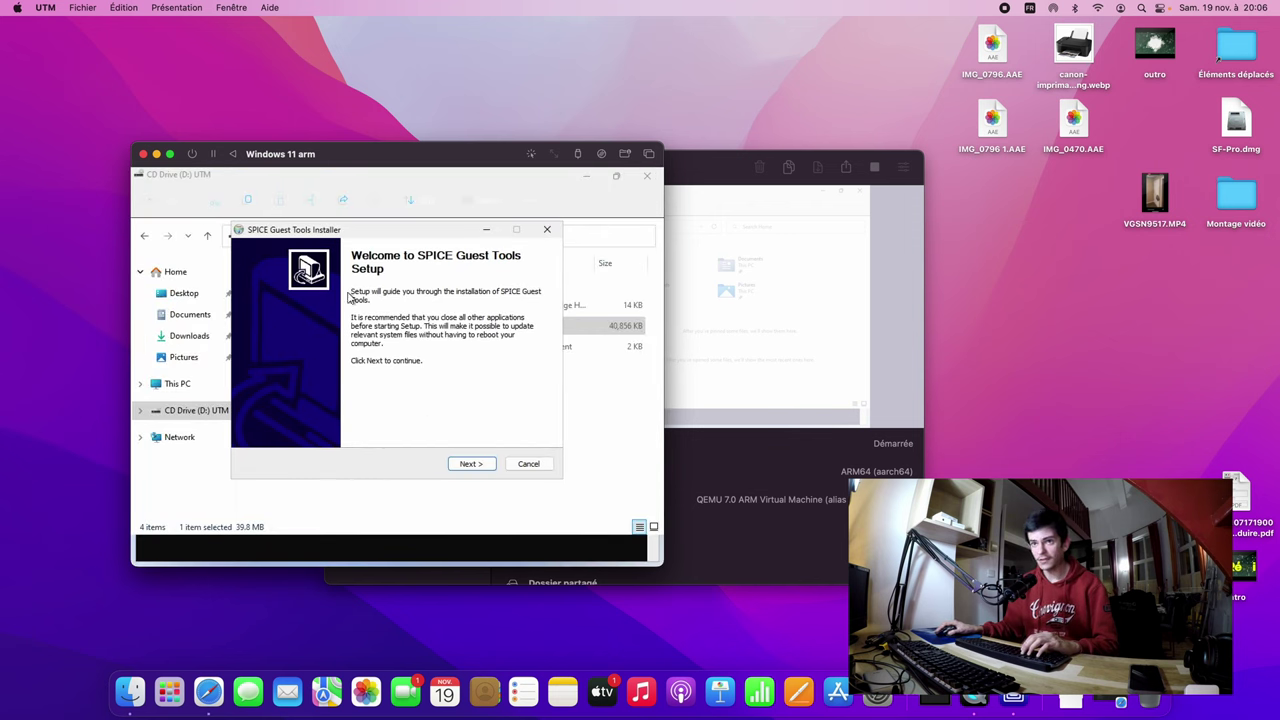
Step: Accept the SPICE Guest Tools license agreement and finish the installation with the manual reboot option
left_click(472, 464)
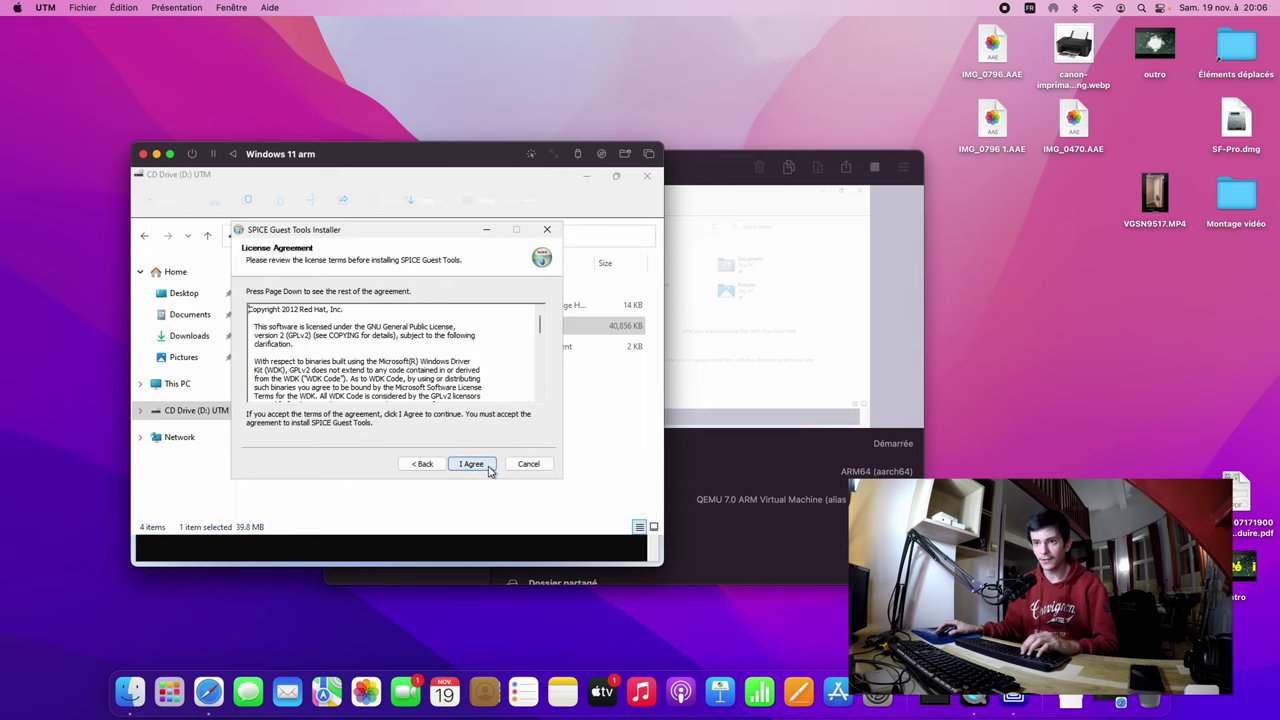
left_click(481, 467)
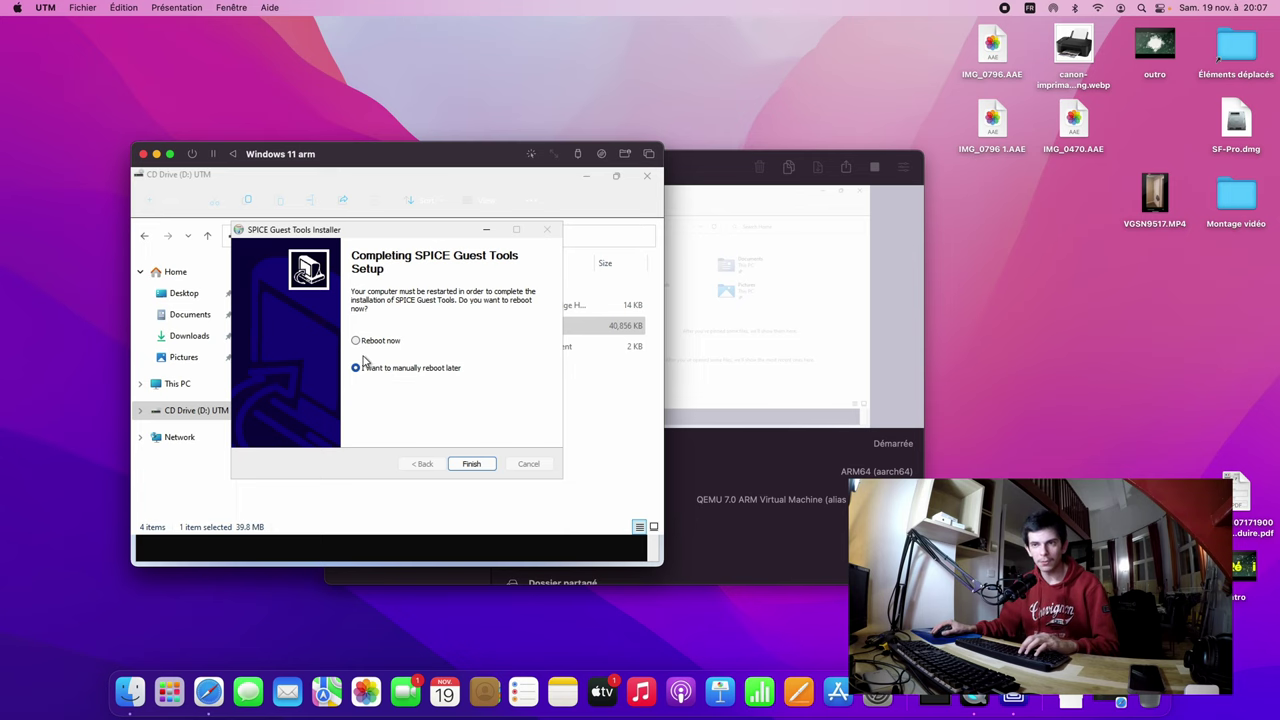
left_click(471, 464)
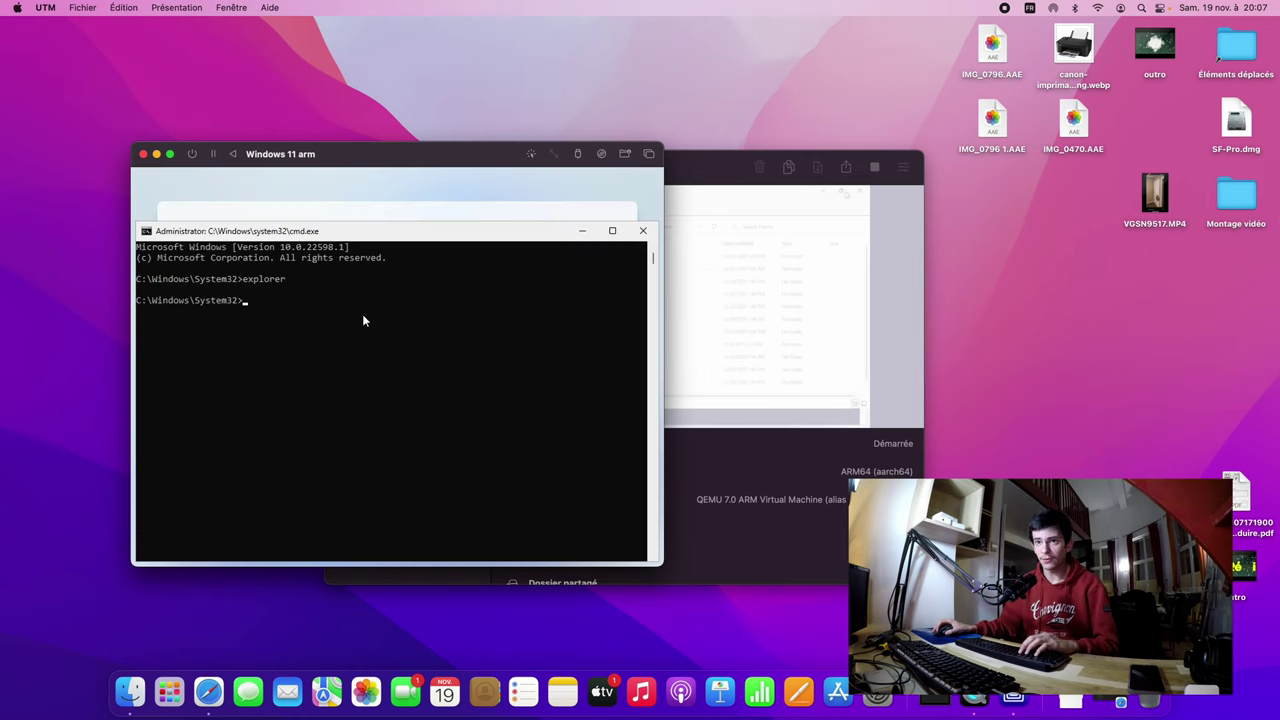
Step: Close the administrator command prompt with the exit command and confirm France as the country or region
type("exit")
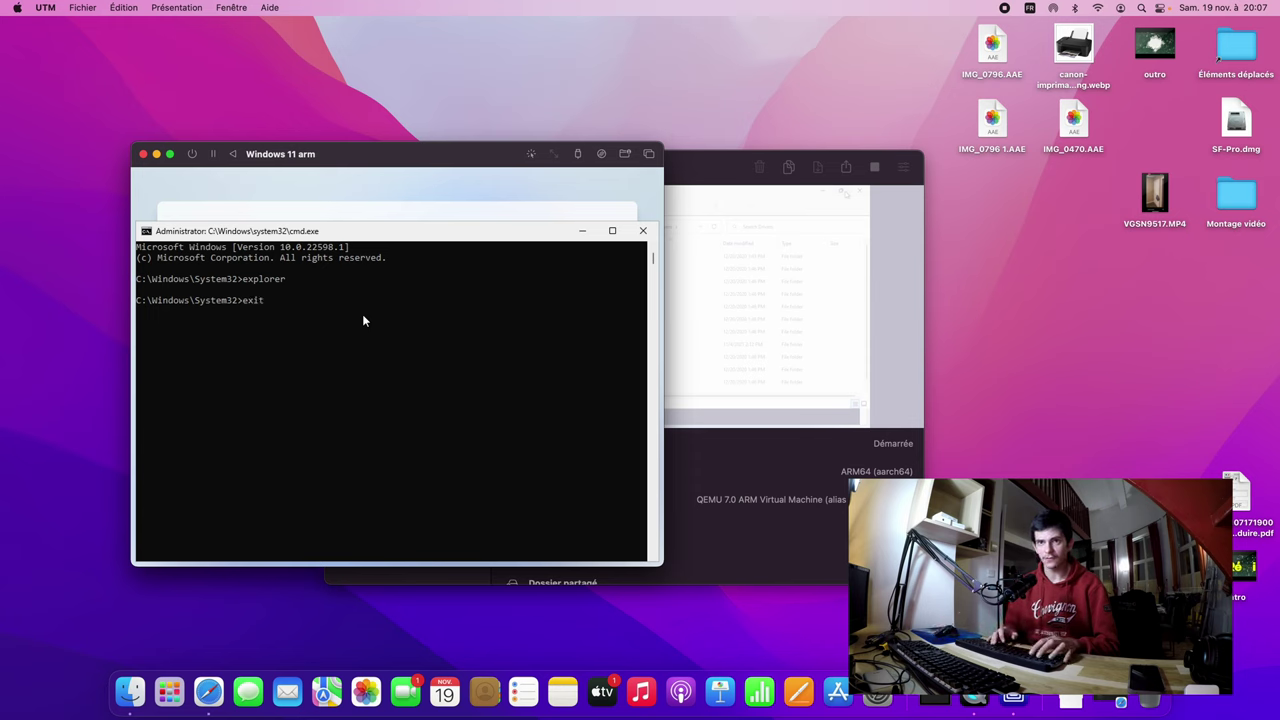
key("Return")
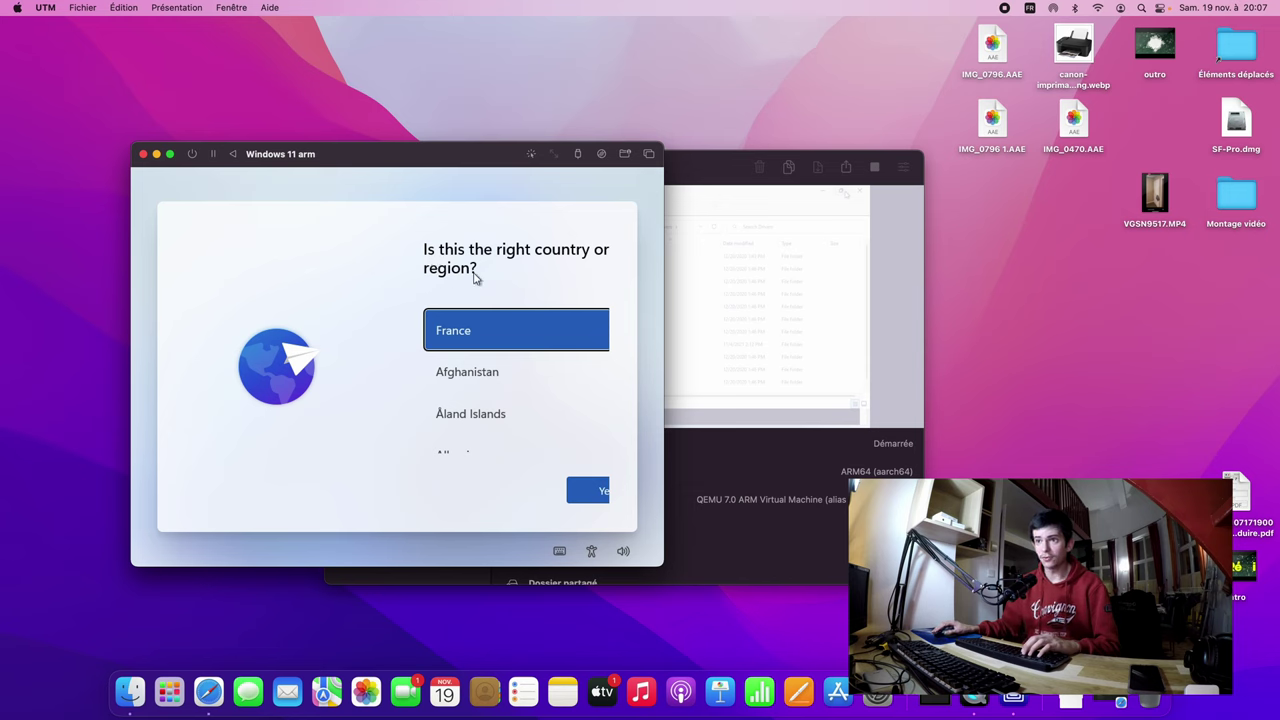
left_click(470, 333)
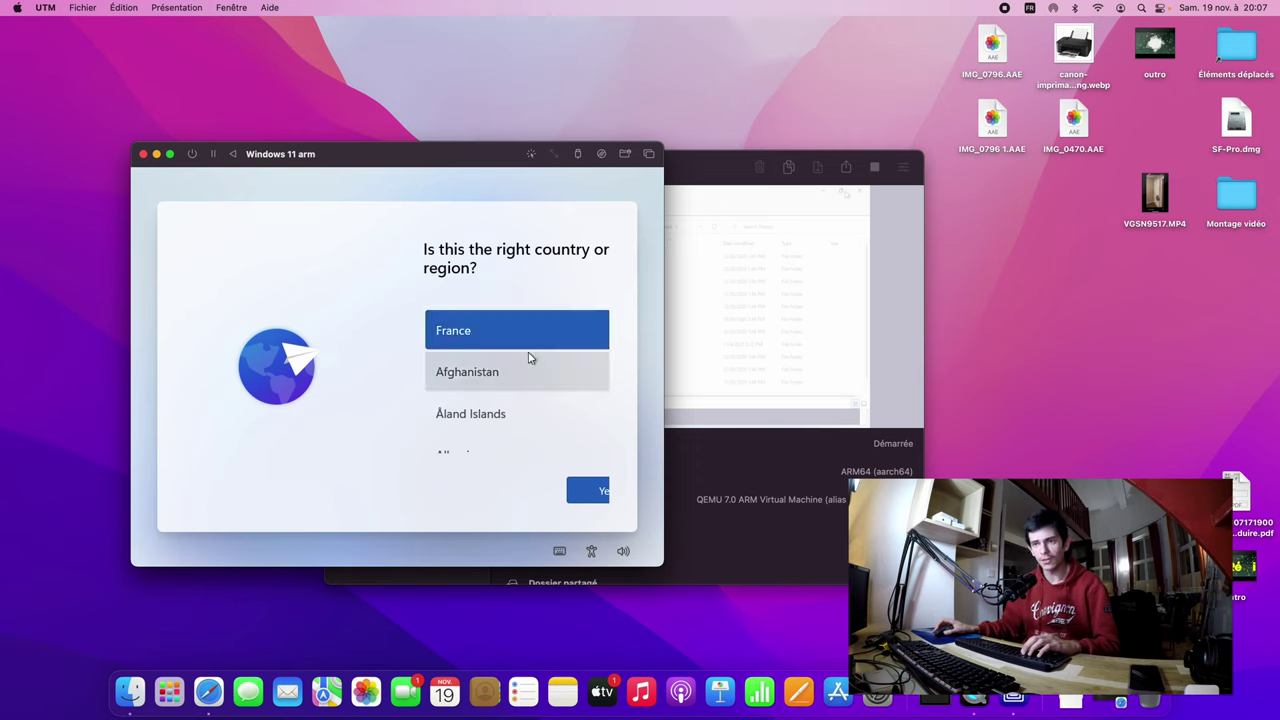
left_click(588, 491)
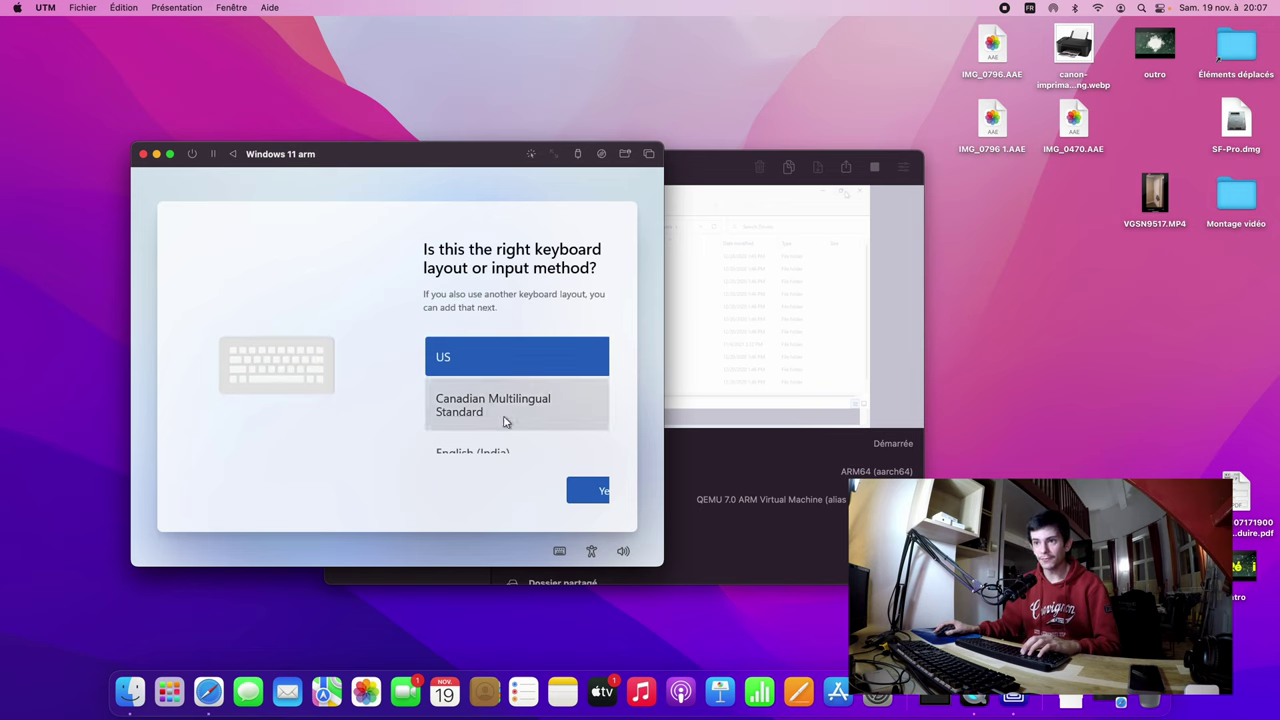
Step: Choose the French keyboard layout and skip adding a second layout
scroll(505, 422, "down", 10)
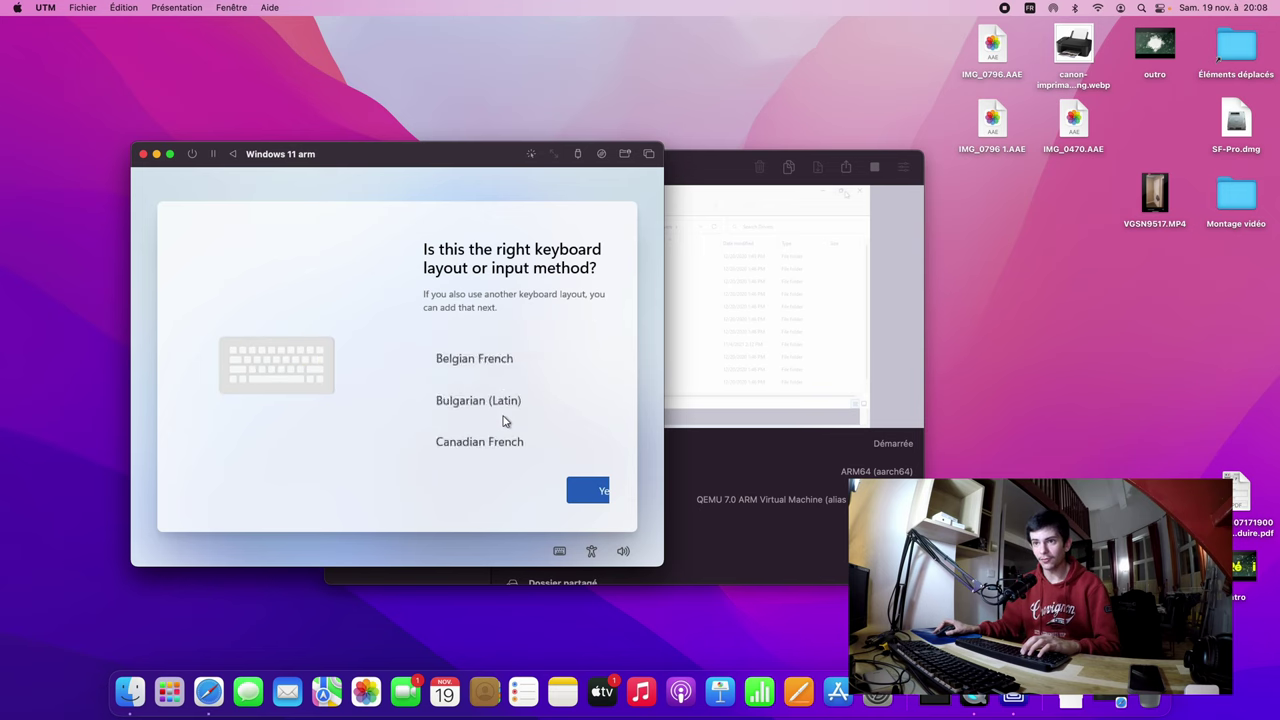
scroll(505, 422, "down", 5)
scroll(505, 422, "up", 1)
scroll(505, 422, "down", 3)
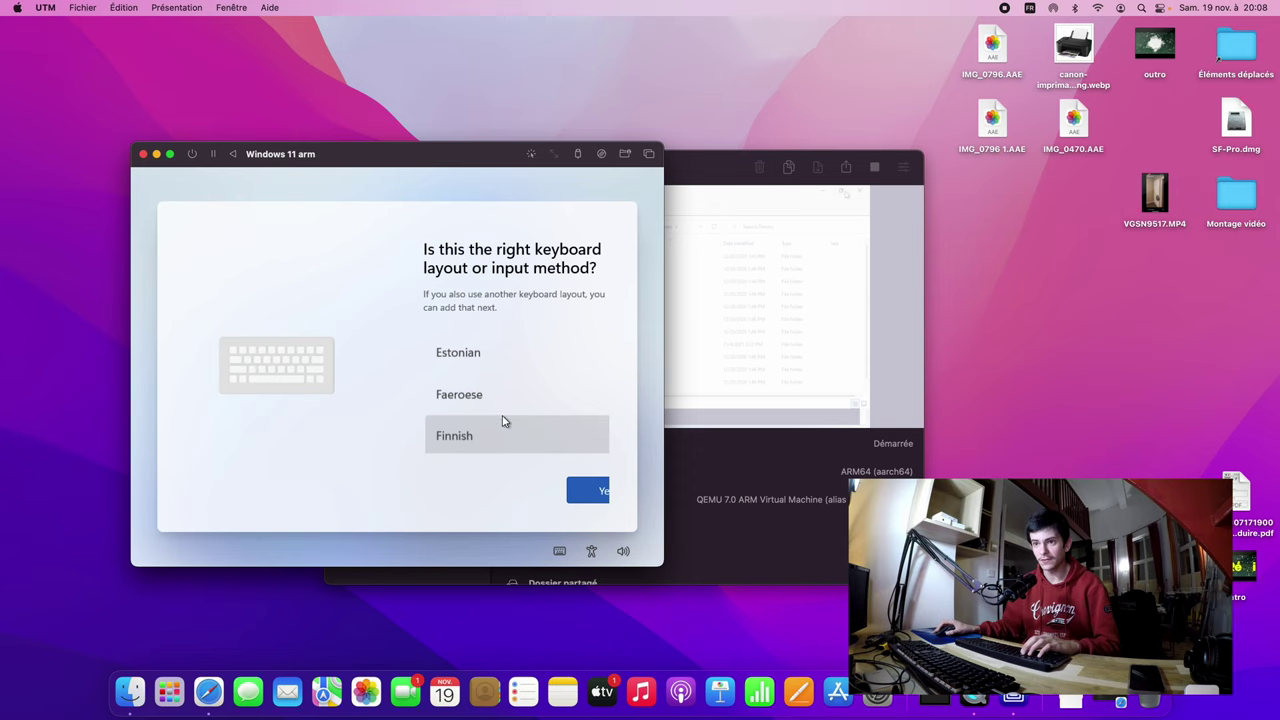
scroll(505, 421, "down", 1)
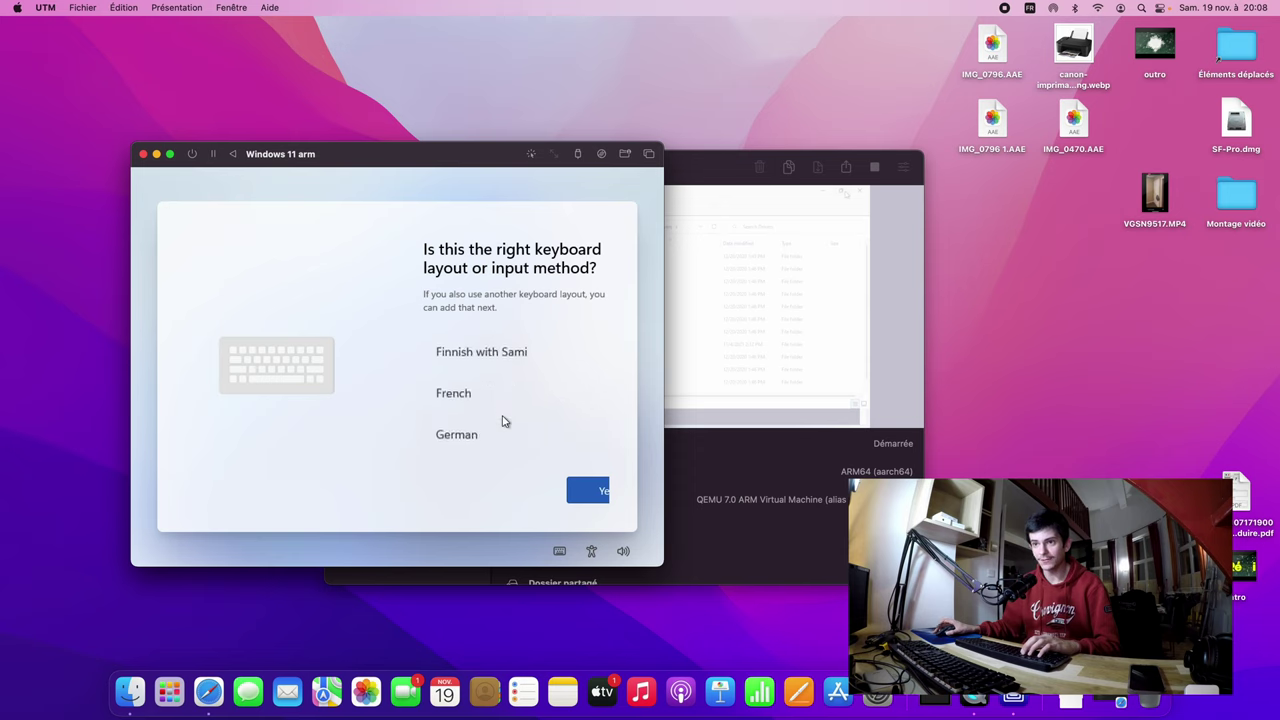
left_click(465, 395)
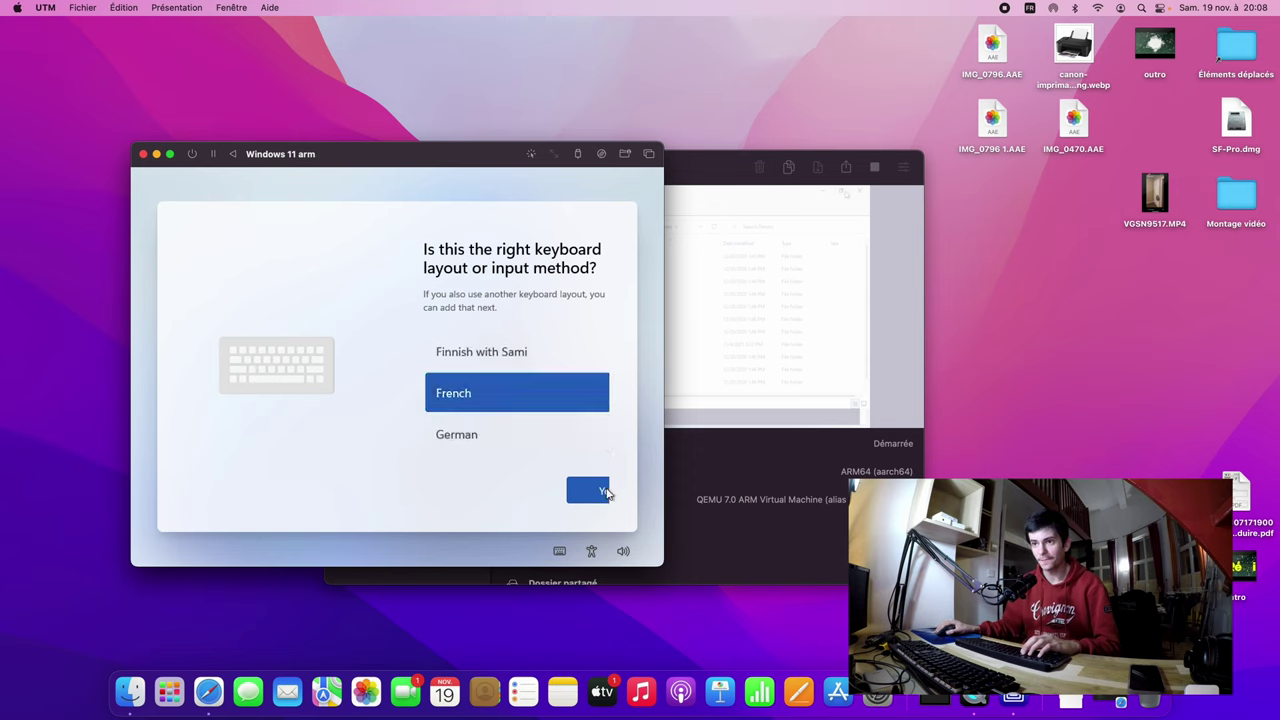
left_click(596, 490)
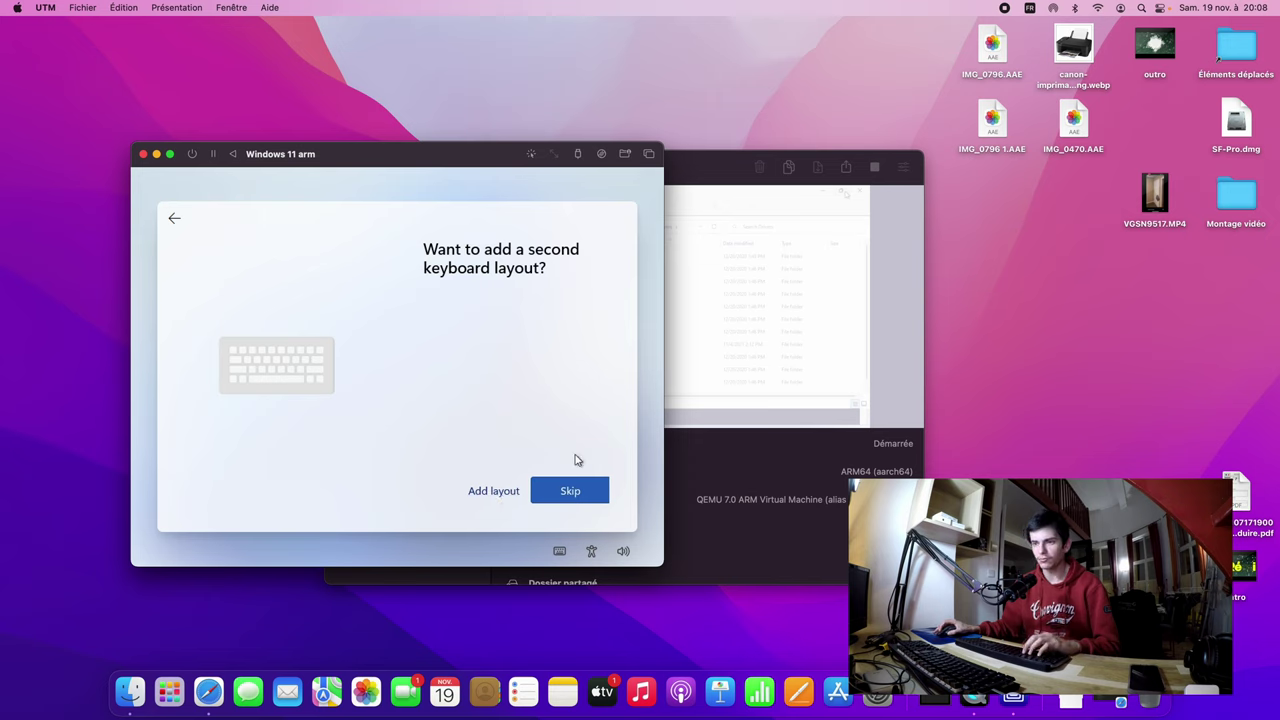
left_click(591, 488)
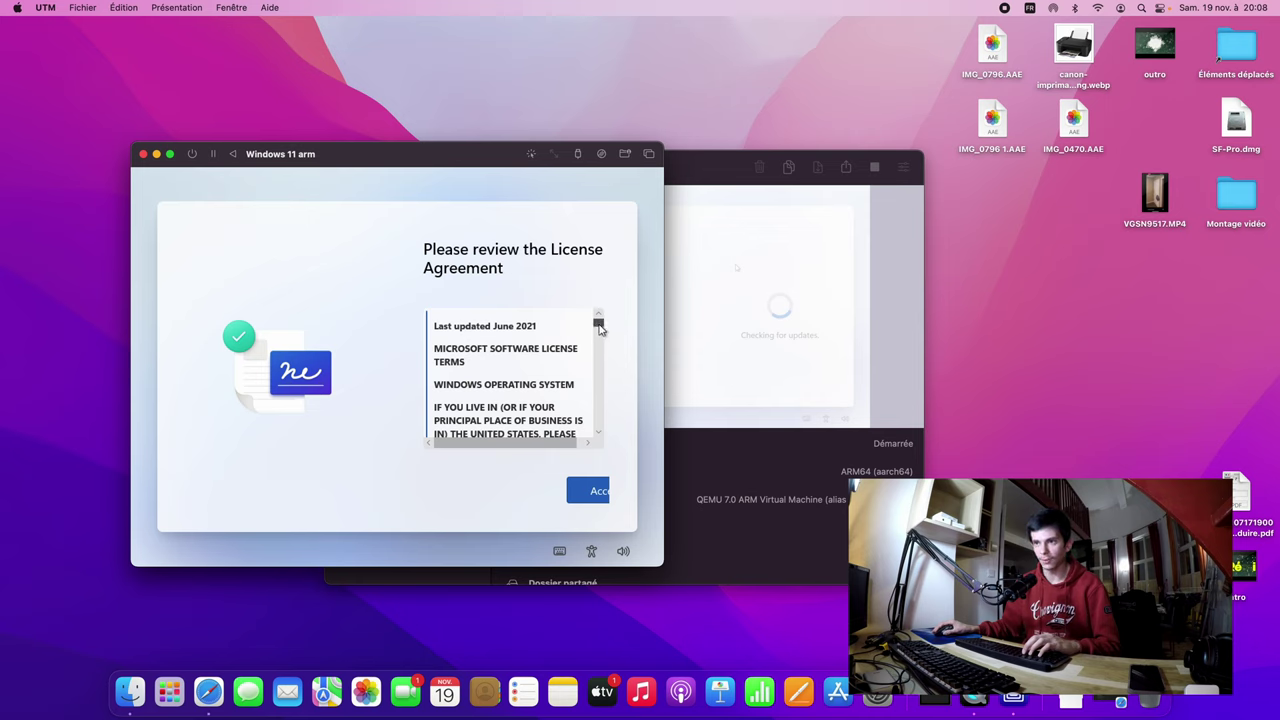
Step: Accept the Windows License Agreement and name the device sebtestarm
left_click_drag(598, 325, 598, 424)
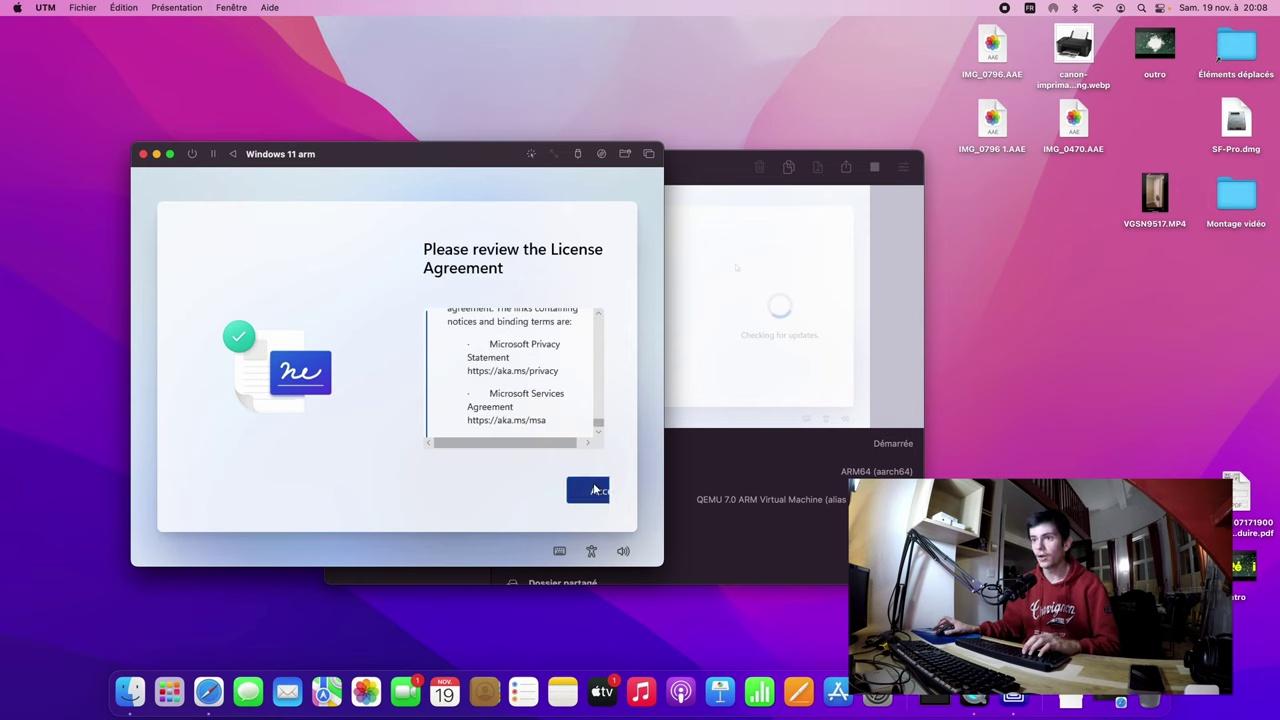
left_click(590, 489)
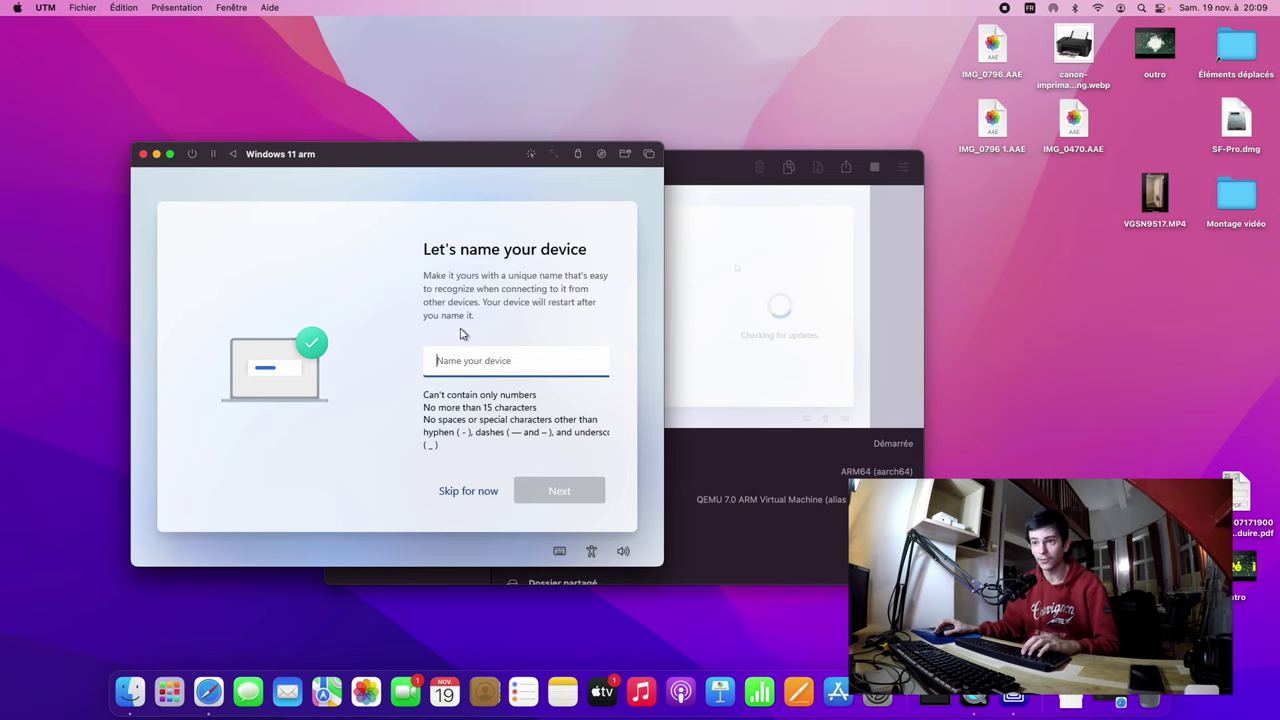
type("sebtestarm")
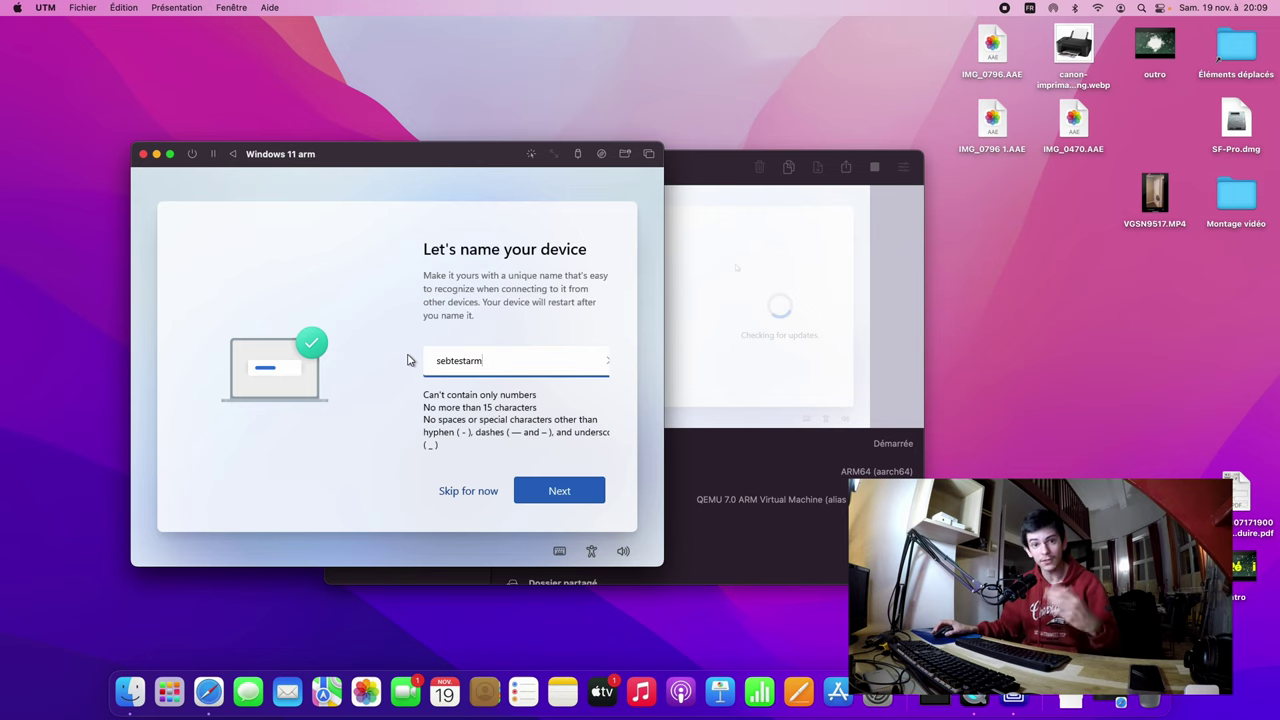
key("Return")
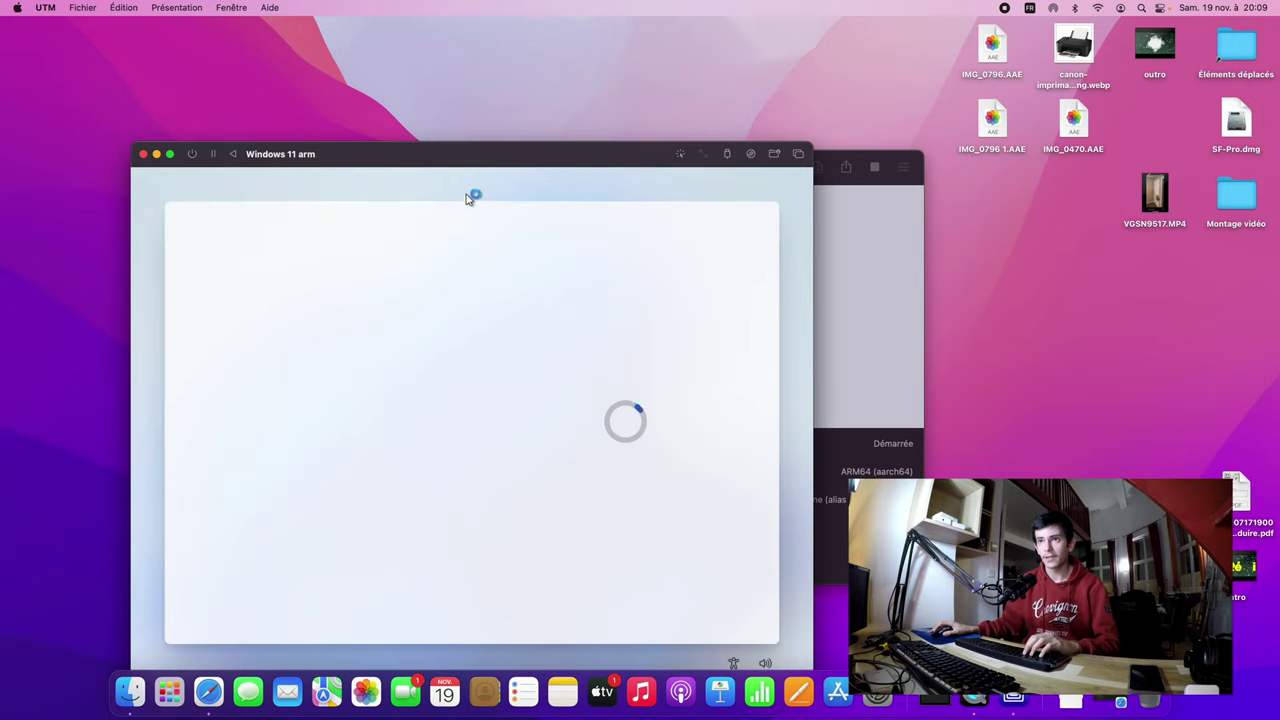
Step: Set up the device for personal use and proceed to the Microsoft account sign-in
left_click_drag(476, 156, 481, 74)
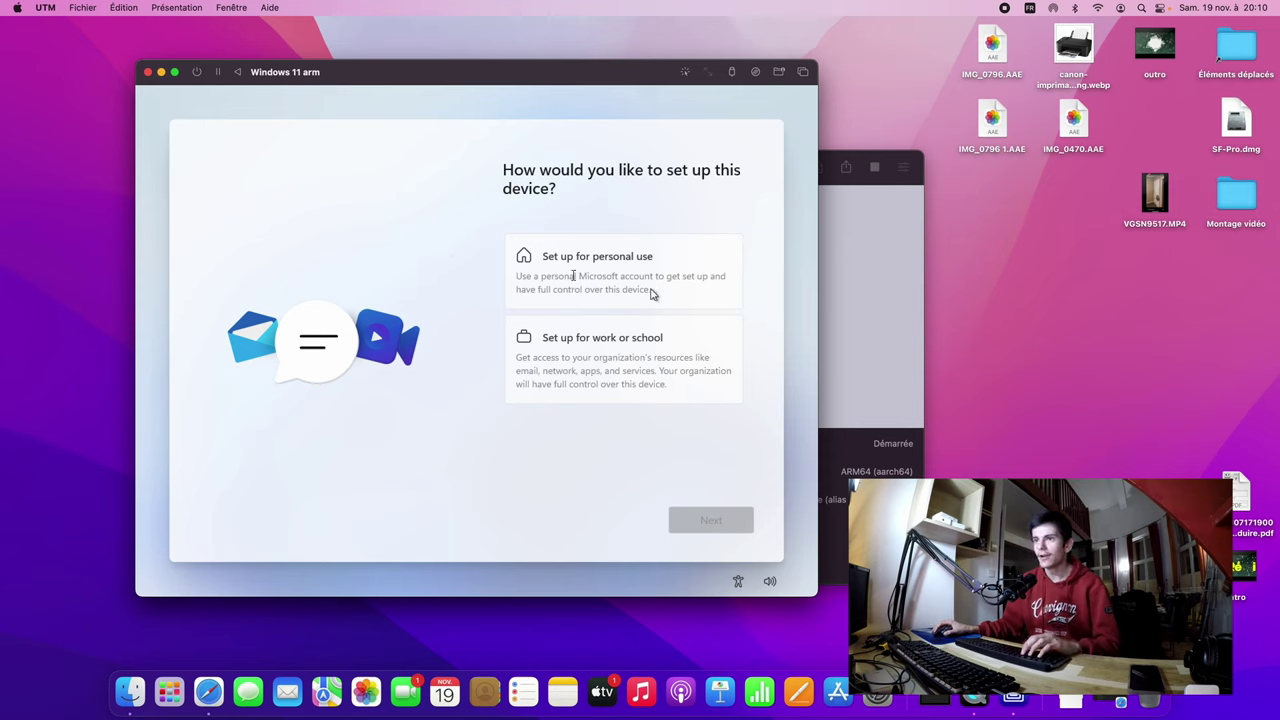
left_click(601, 265)
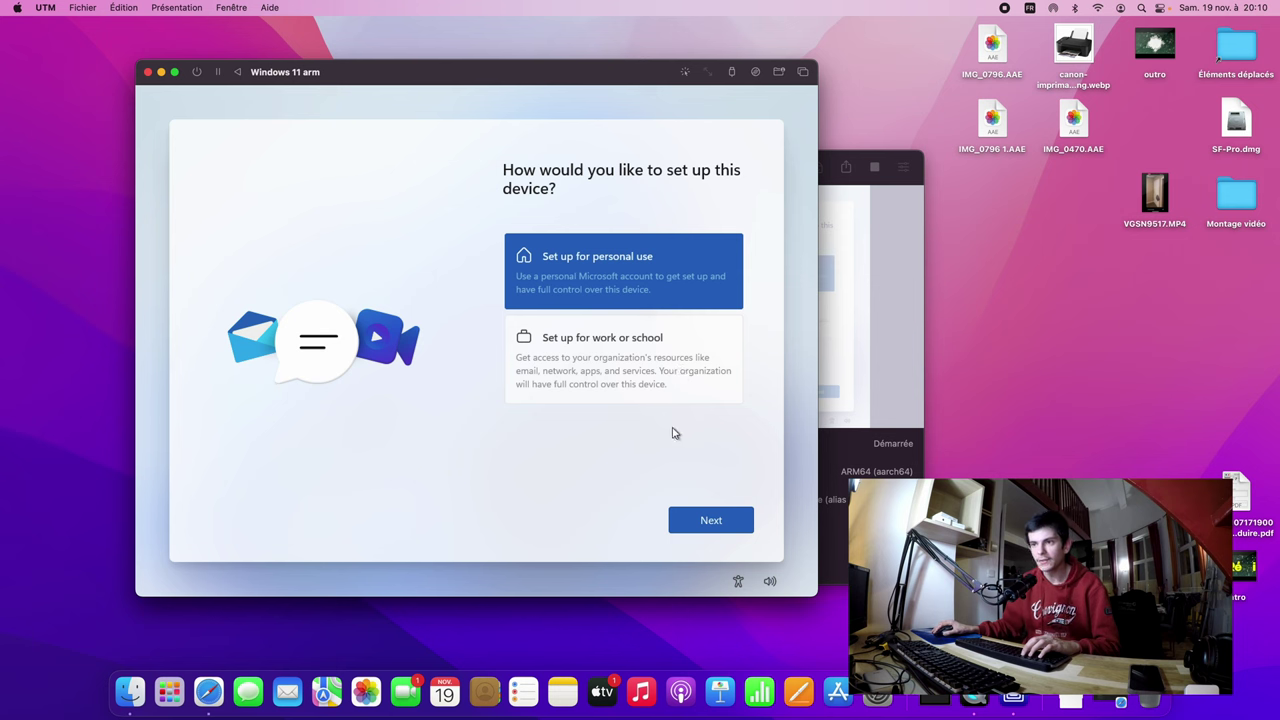
key("Return")
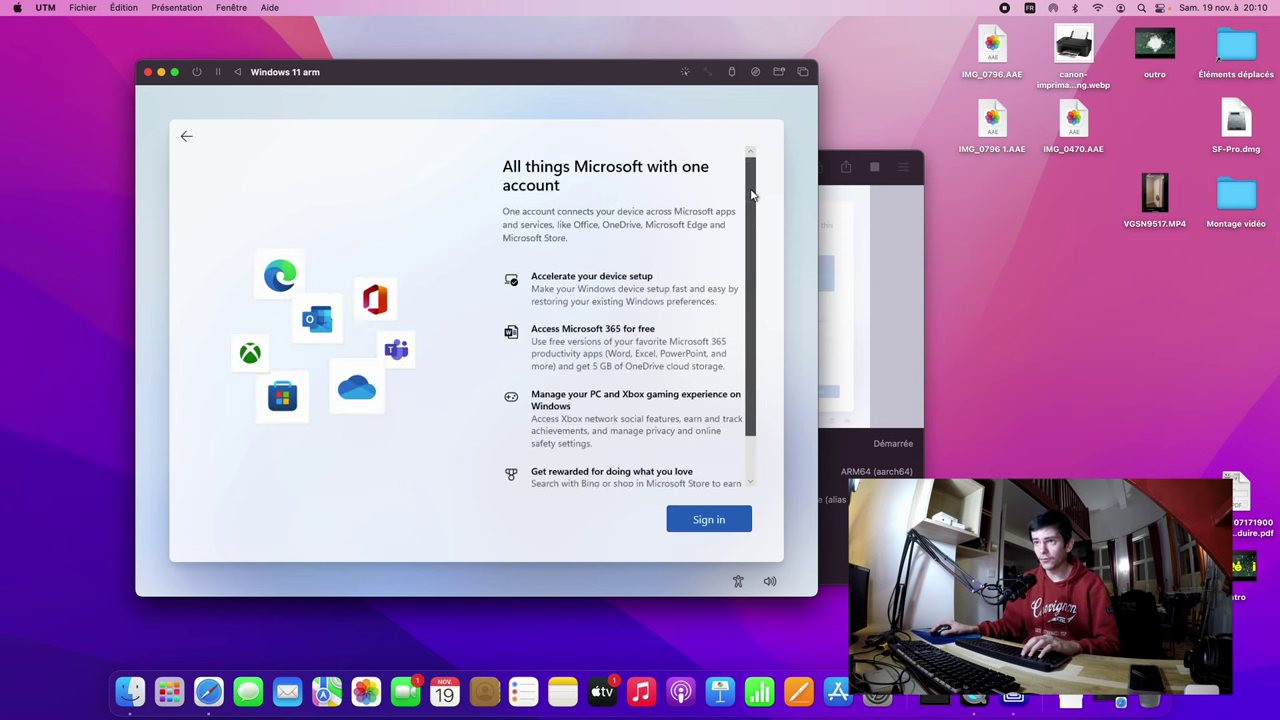
scroll(752, 250, "down", 2)
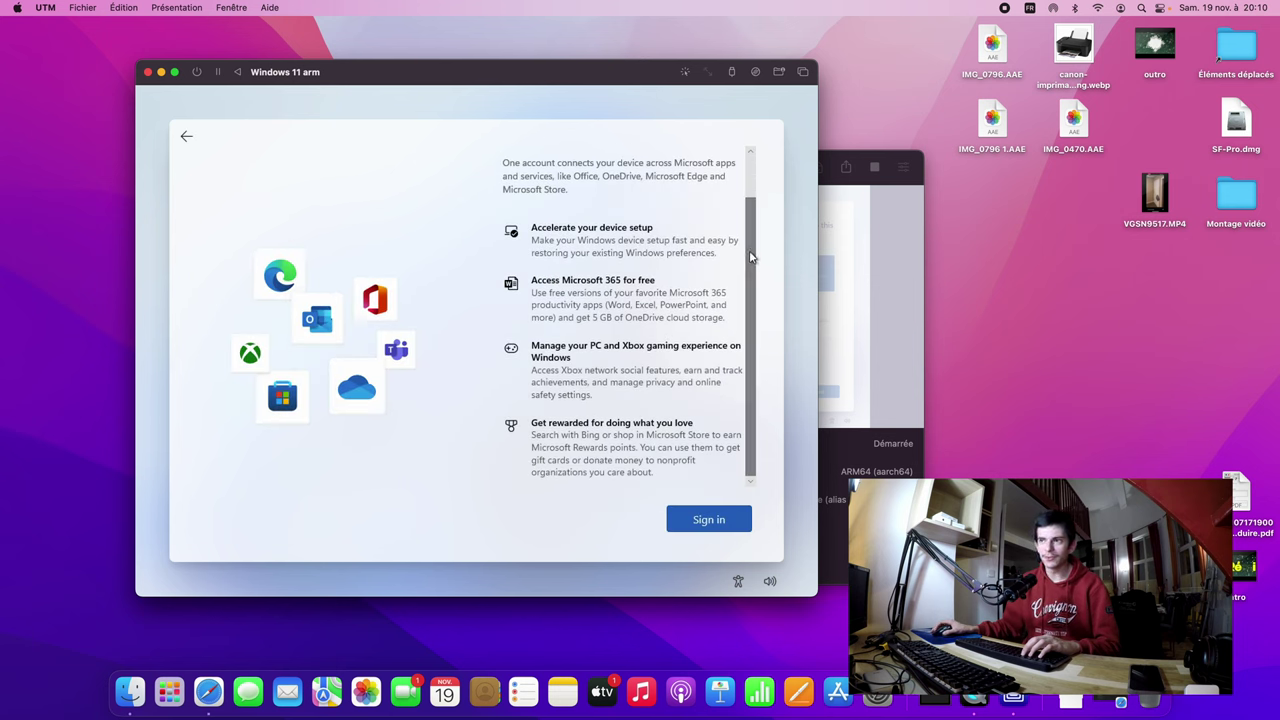
scroll(752, 258, "up", 2)
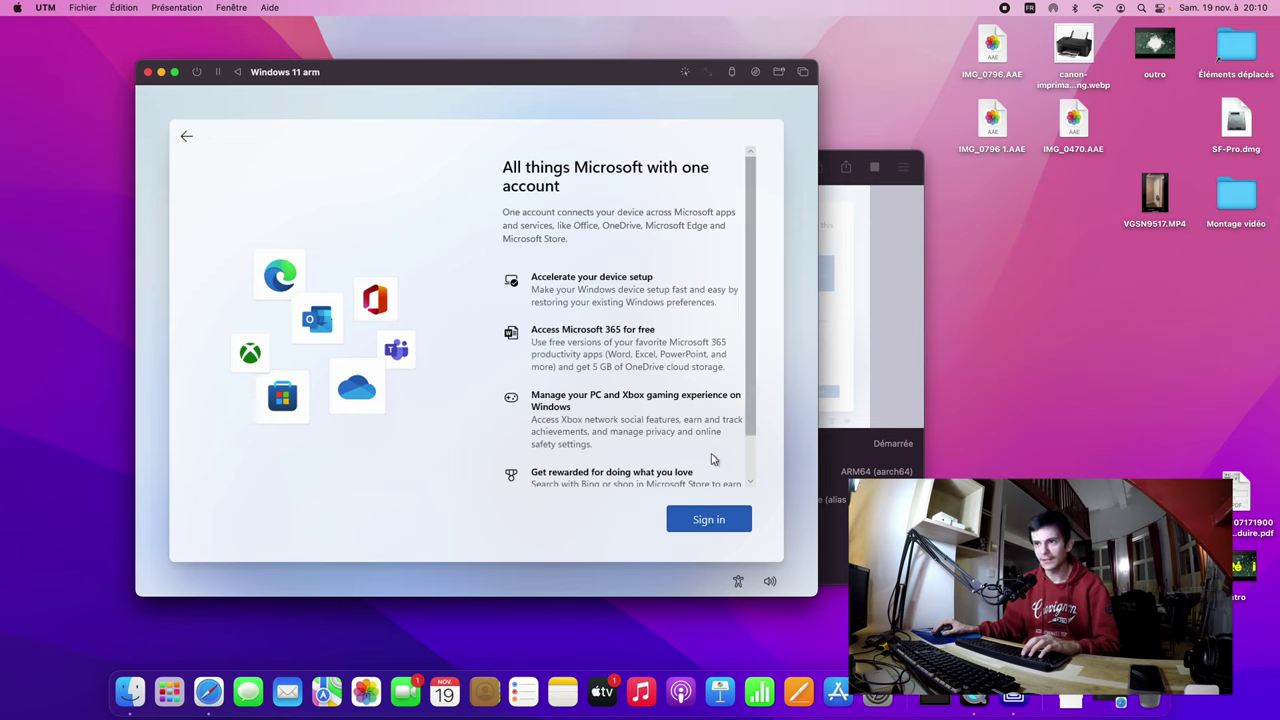
scroll(713, 459, "down", 2)
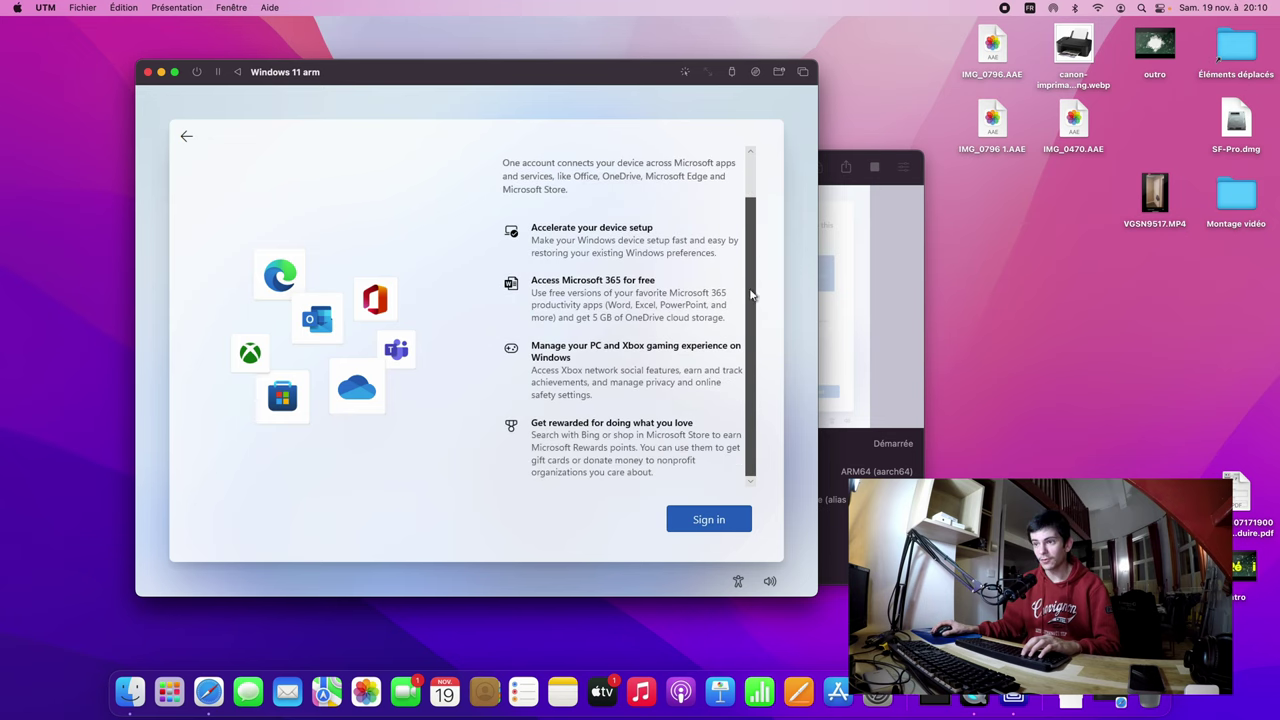
left_click(712, 520)
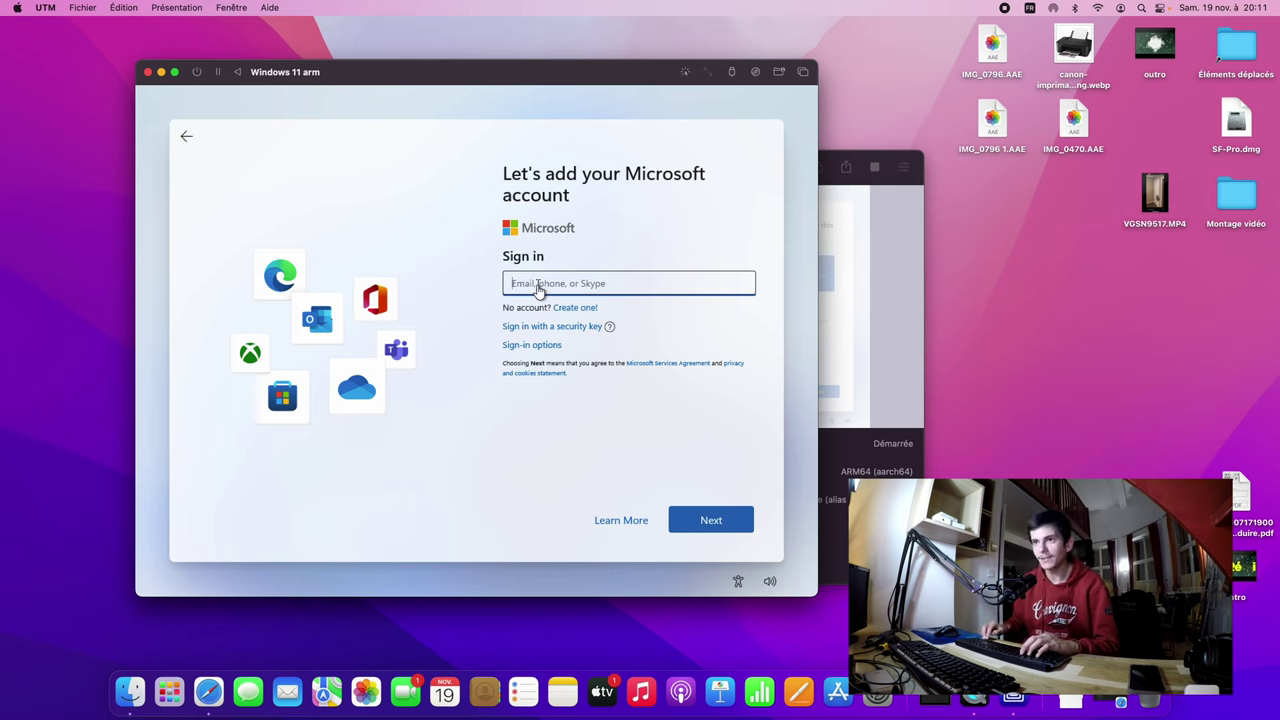
Step: Try to sign in to Microsoft with a placeholder e-mail address and an account password, and continue to the local user setup
type("000@000.com")
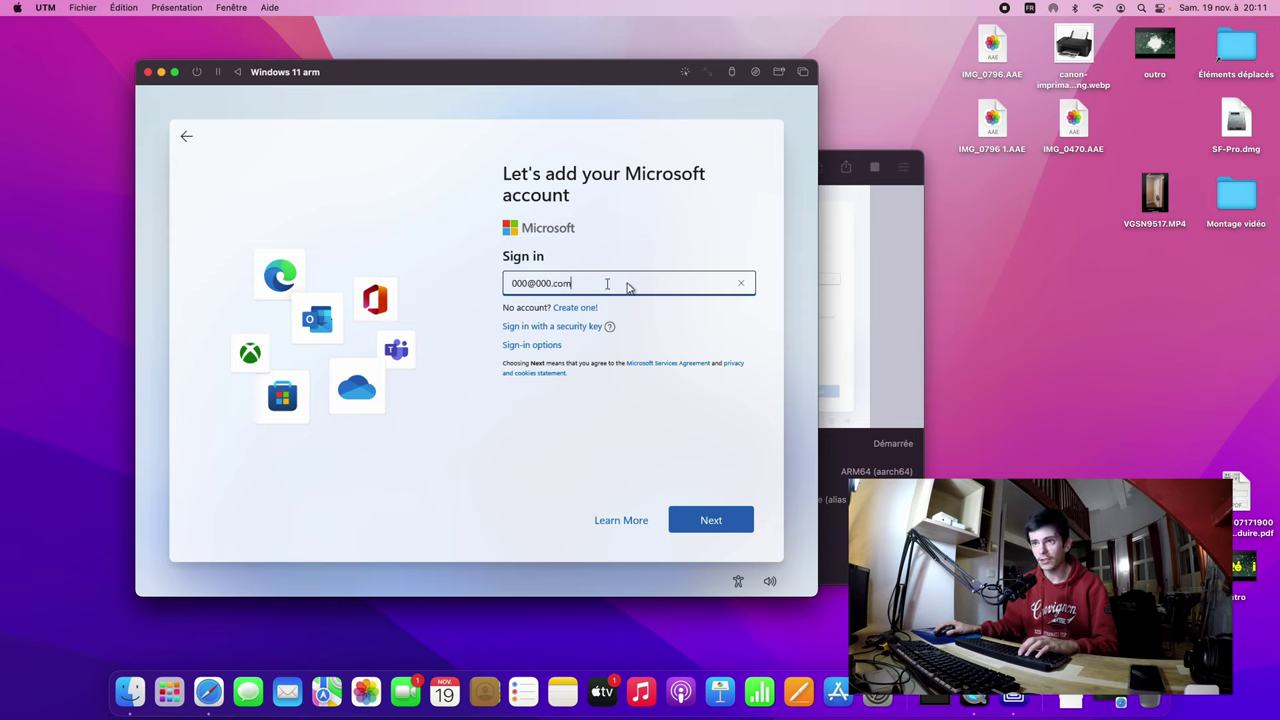
left_click(716, 521)
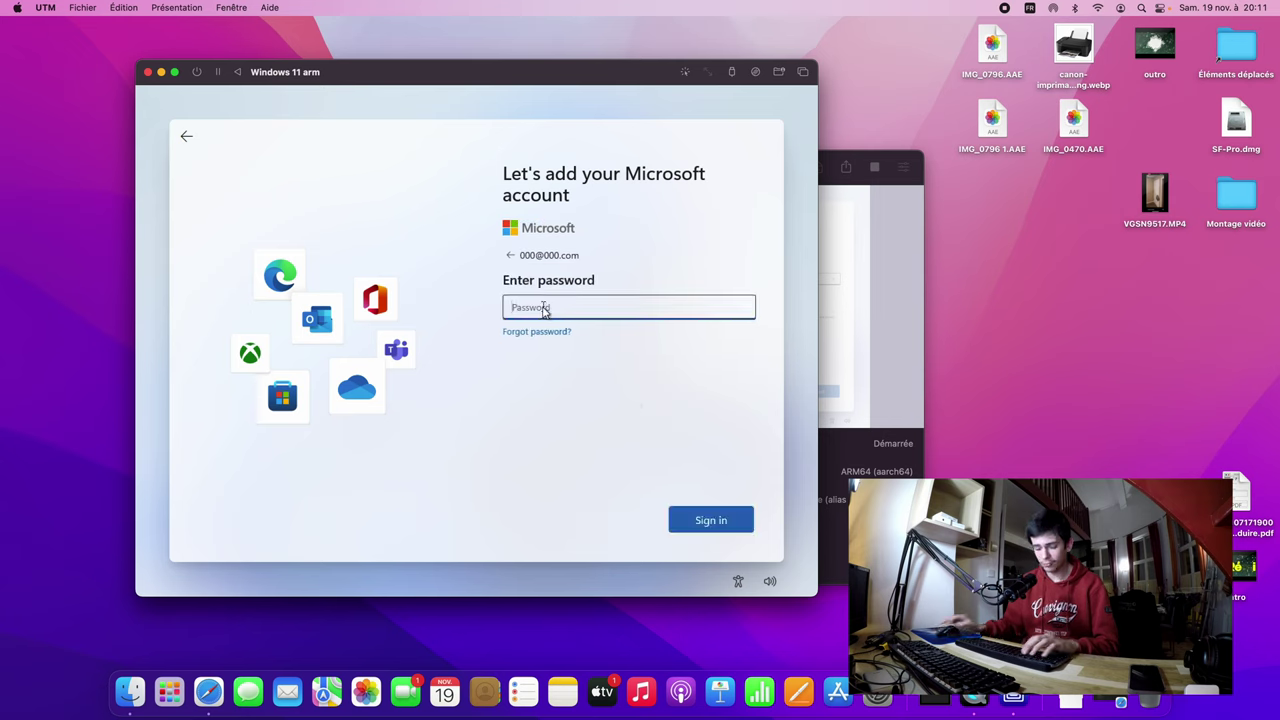
type("????????????????")
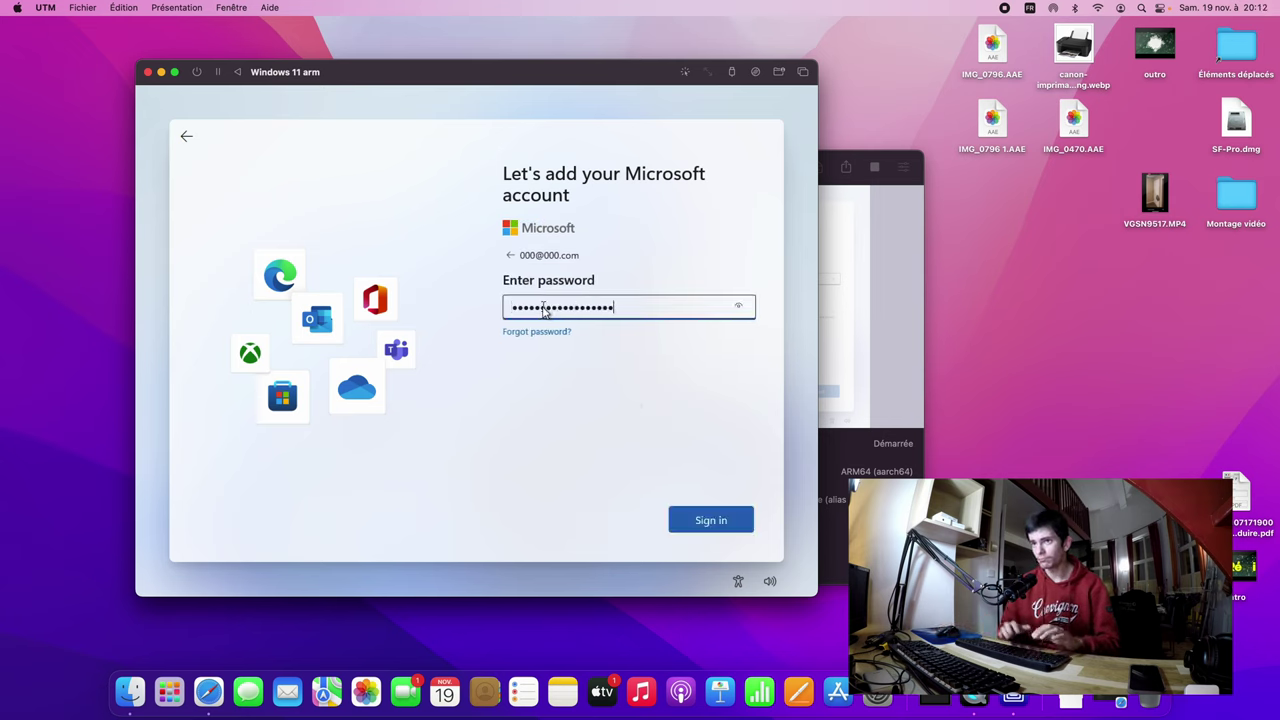
left_click(718, 526)
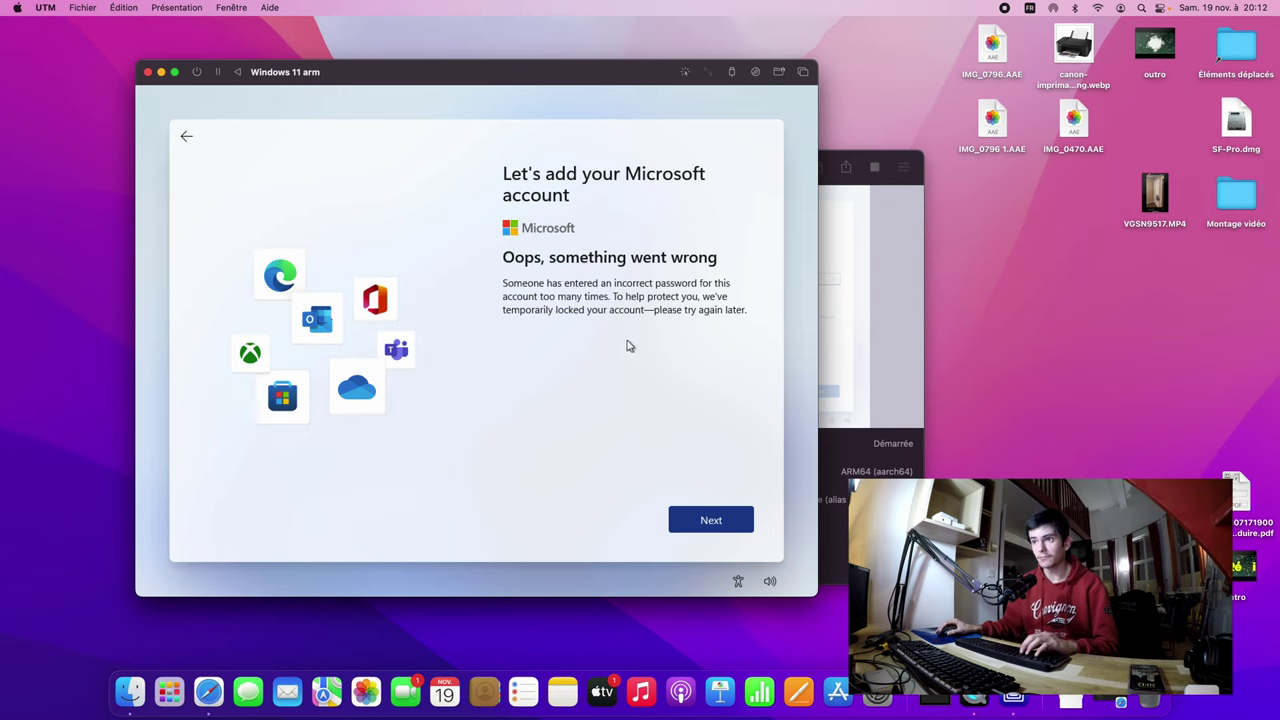
left_click(711, 521)
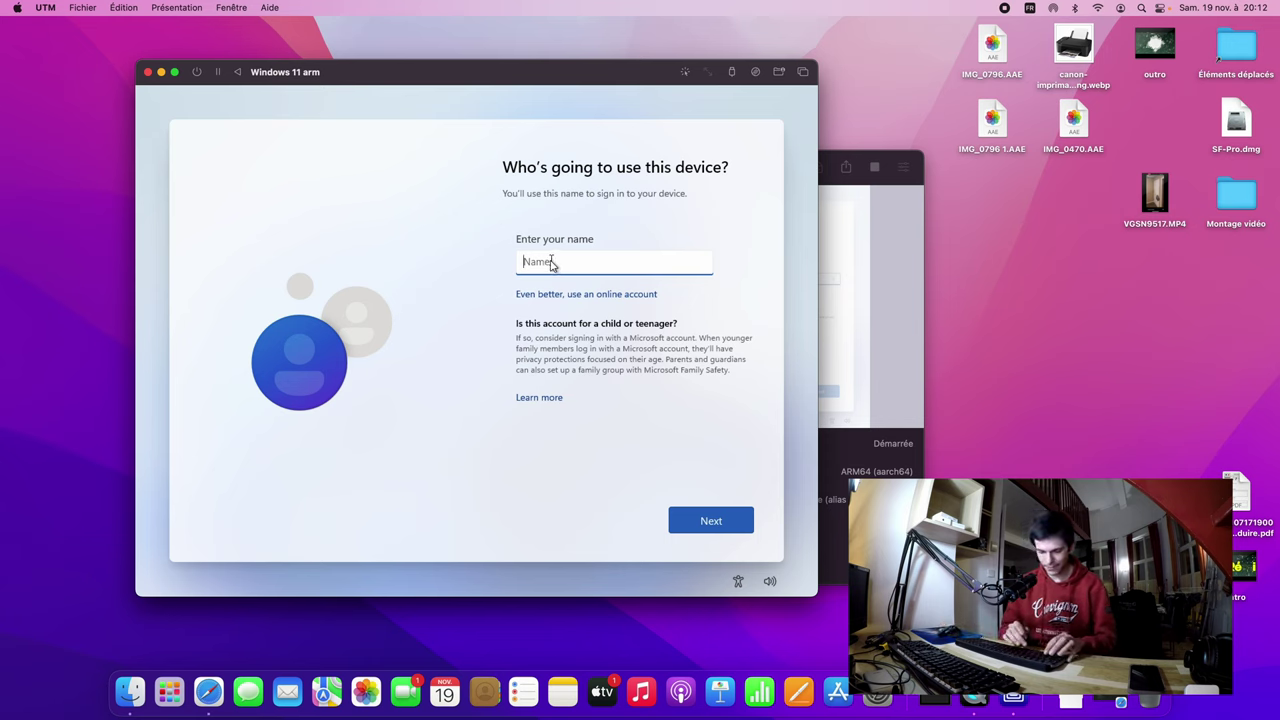
Step: Enter the user's name for the local account and continue to the location privacy setting
type("seb")
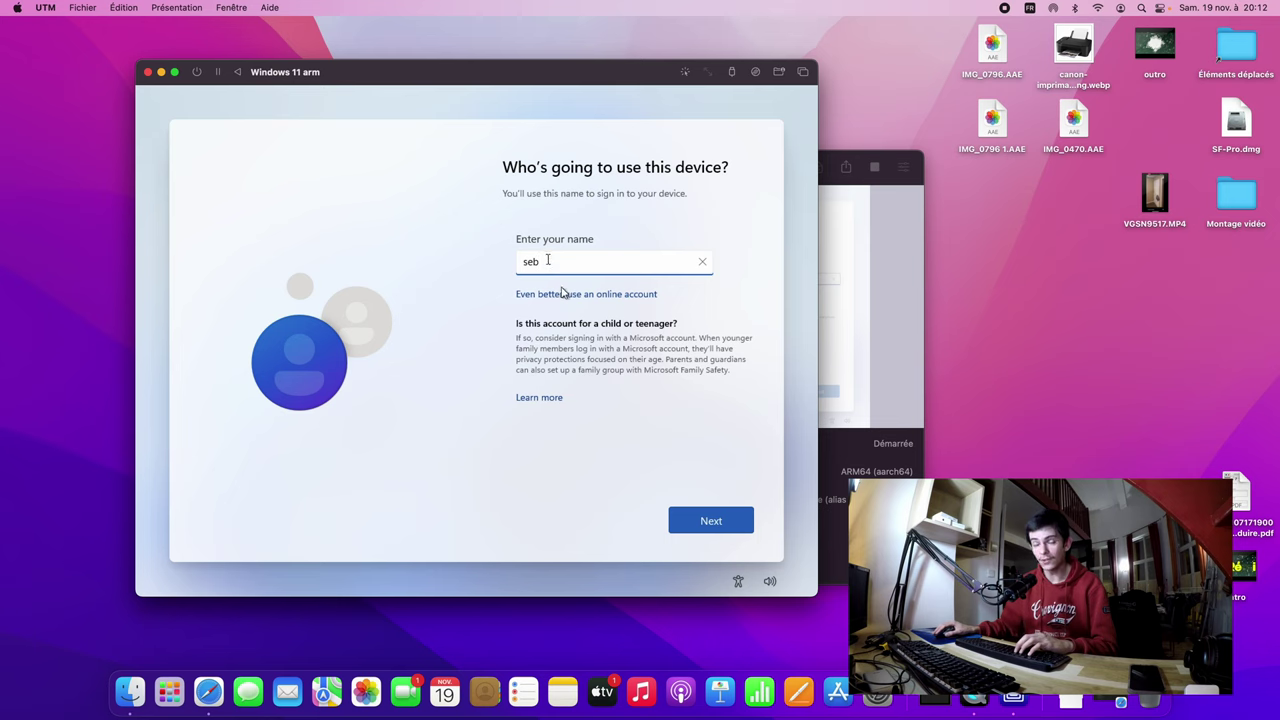
key("Return")
left_click(710, 521)
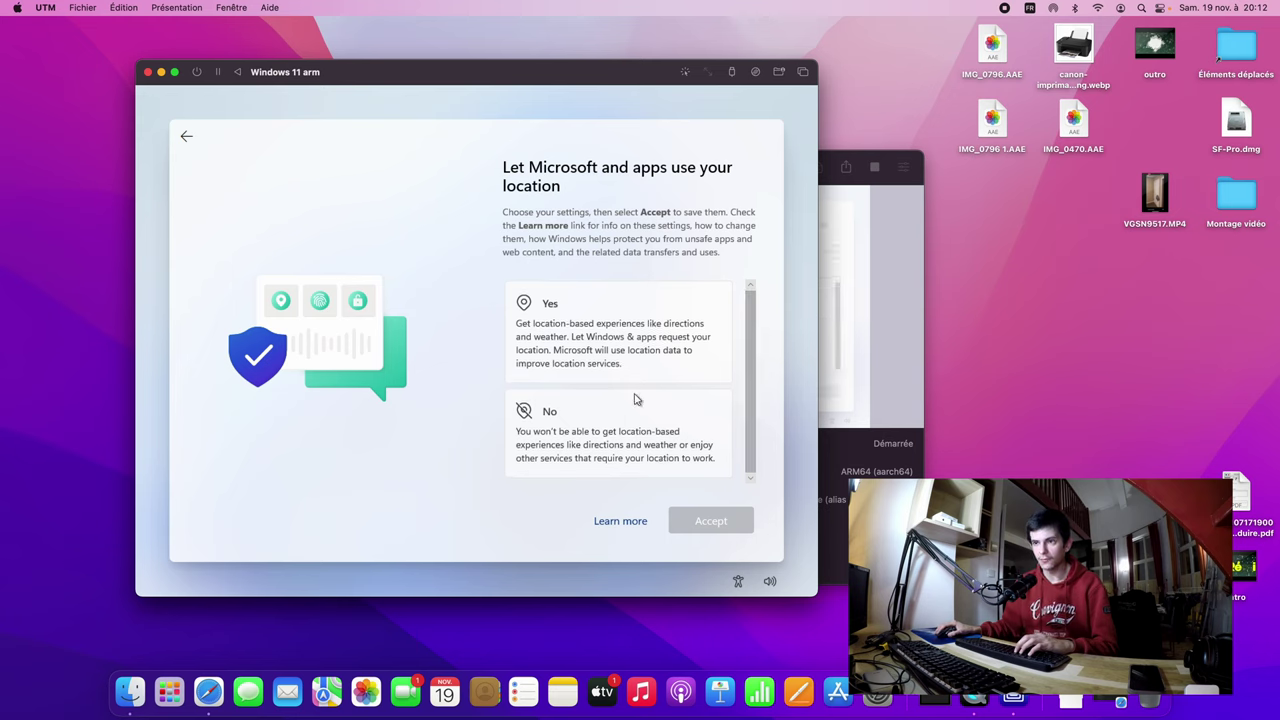
Step: Decline location access for Microsoft and apps, and turn down Find my device
left_click(623, 437)
left_click(710, 520)
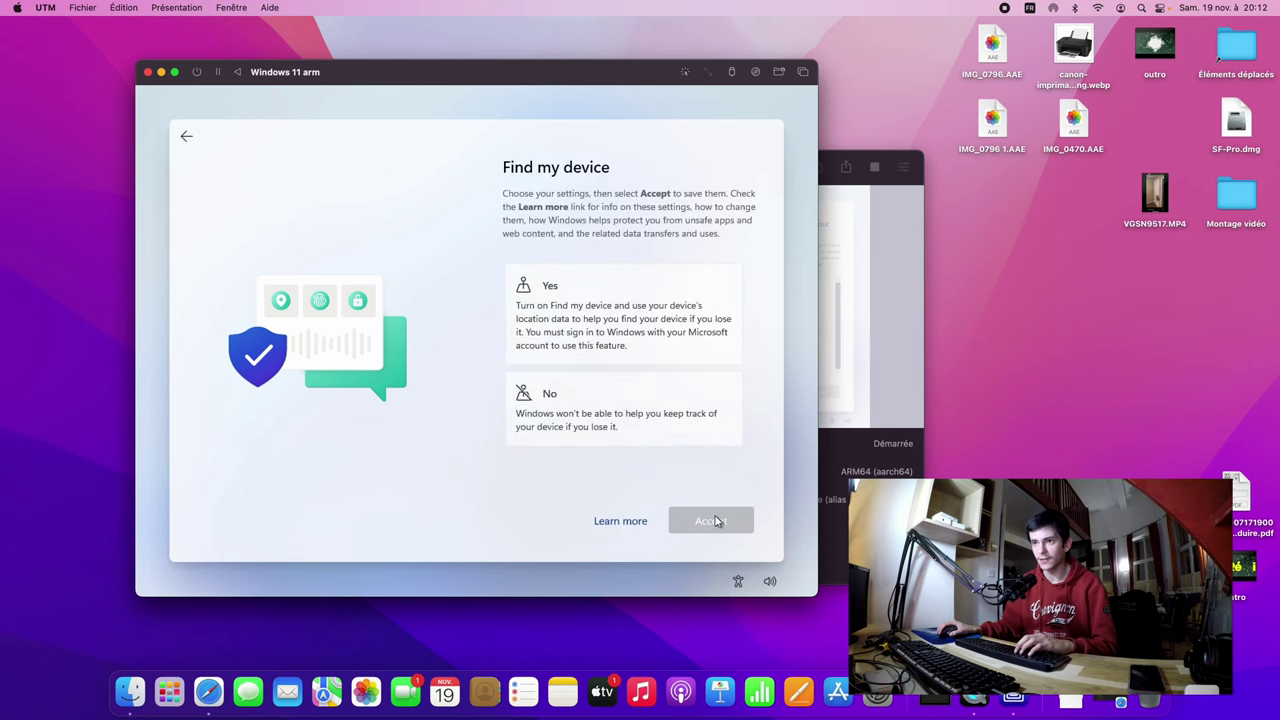
left_click(604, 415)
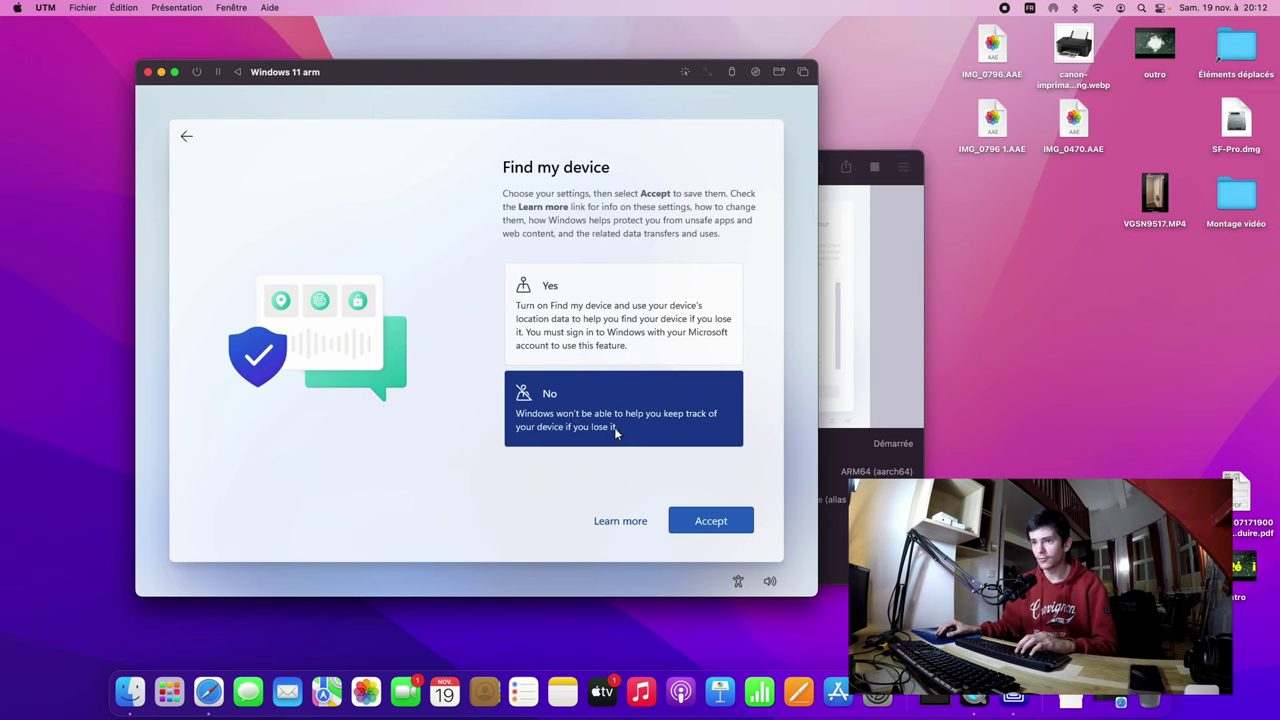
left_click(704, 520)
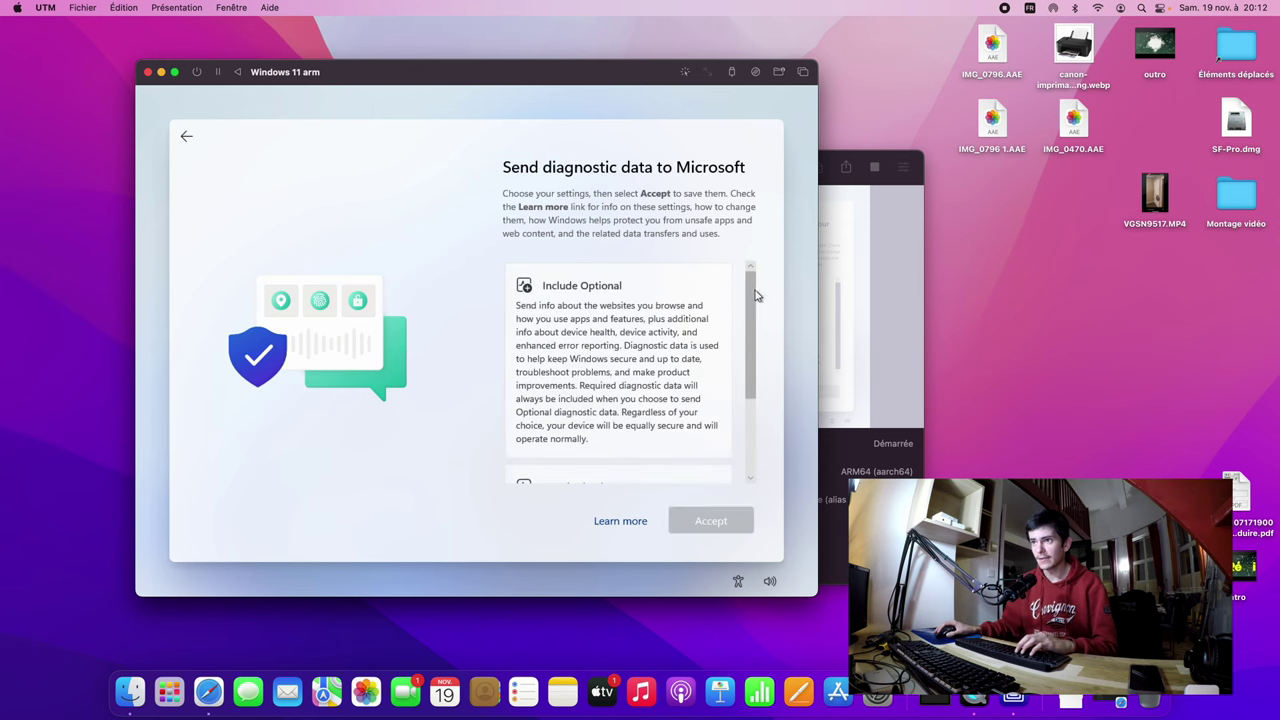
Step: Limit diagnostic data sent to Microsoft to Required only and decline the improvement of inking and typing
scroll(752, 390, "down", 3)
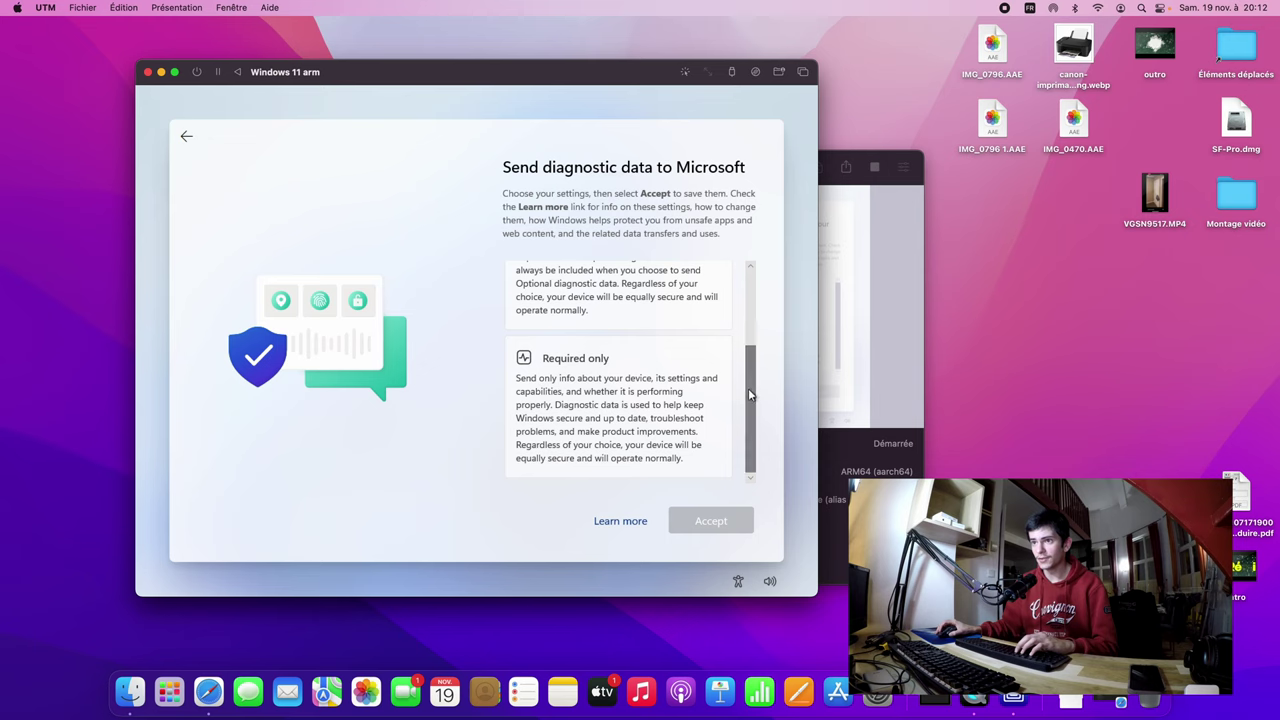
left_click(569, 380)
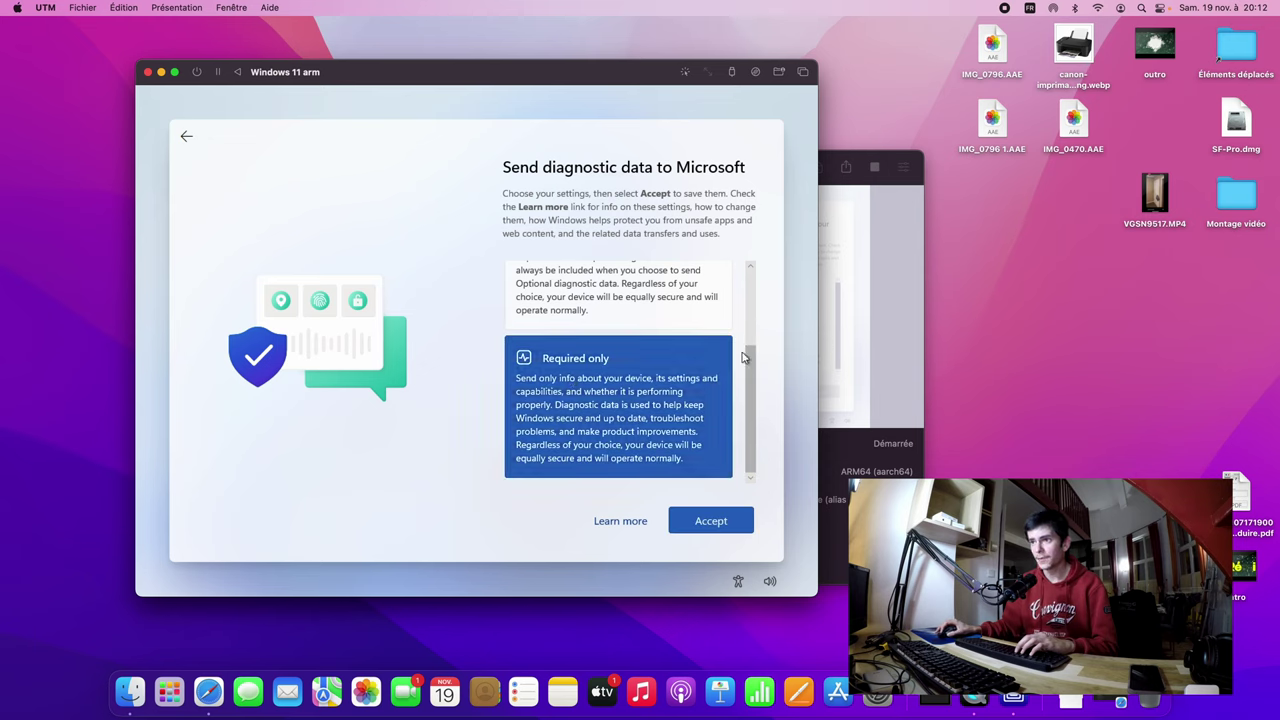
left_click(711, 520)
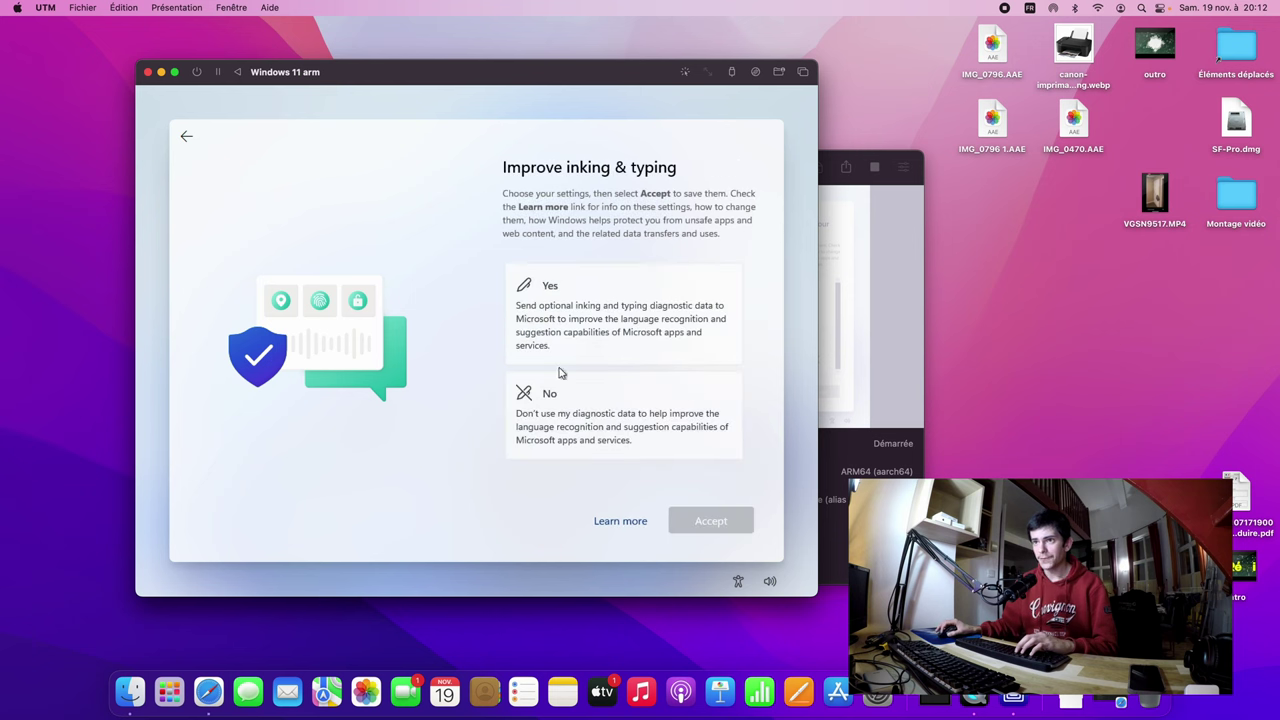
left_click(556, 420)
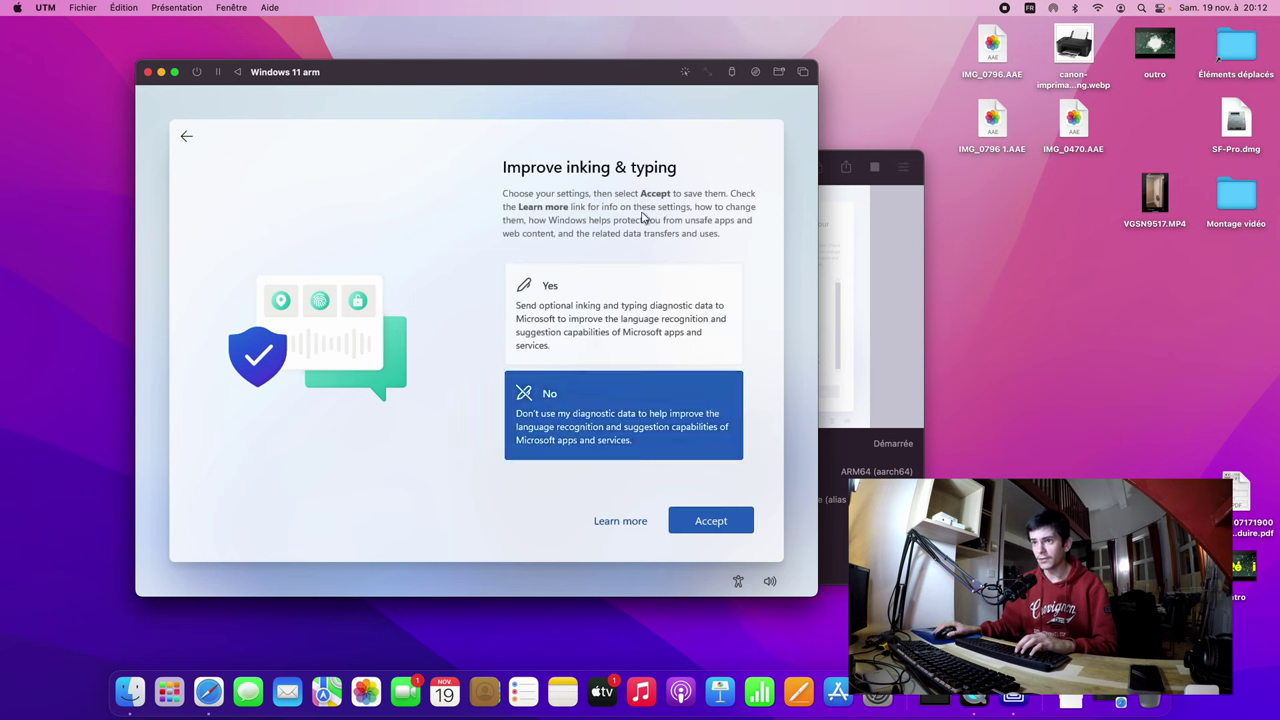
left_click(710, 521)
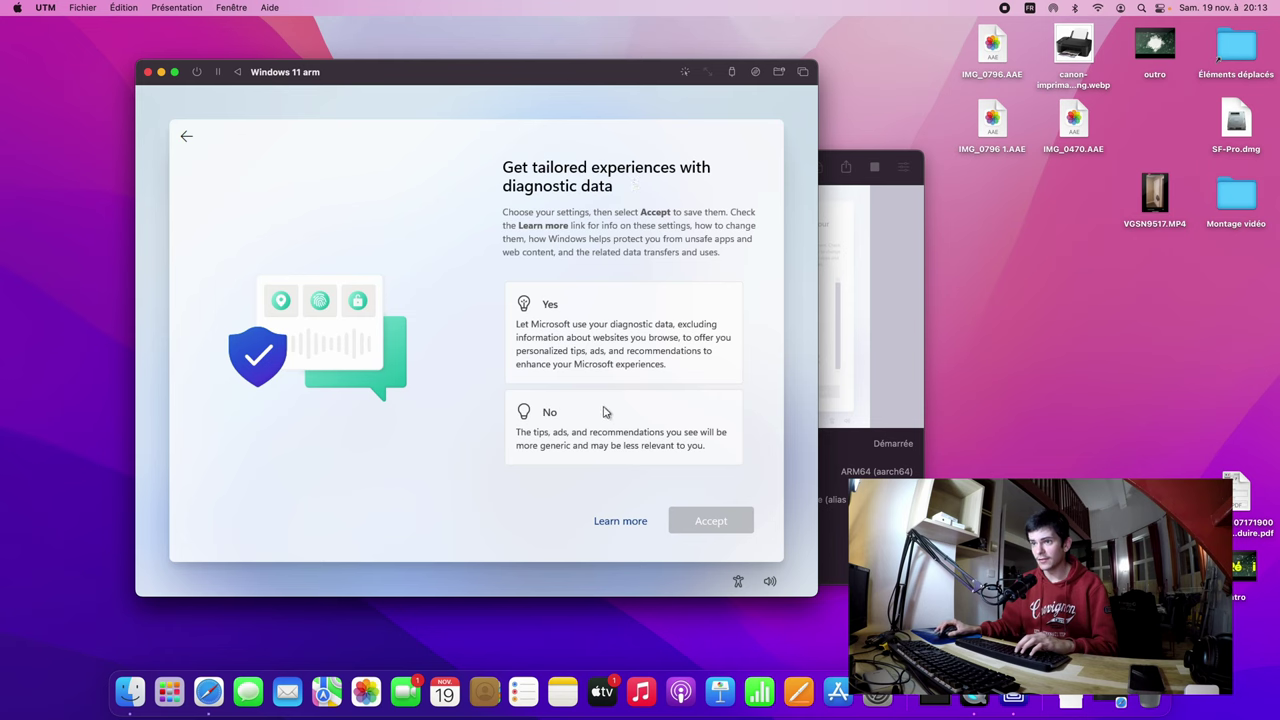
Step: Decline tailored experiences with diagnostic data and the use of the advertising ID by apps
left_click(604, 412)
left_click(713, 523)
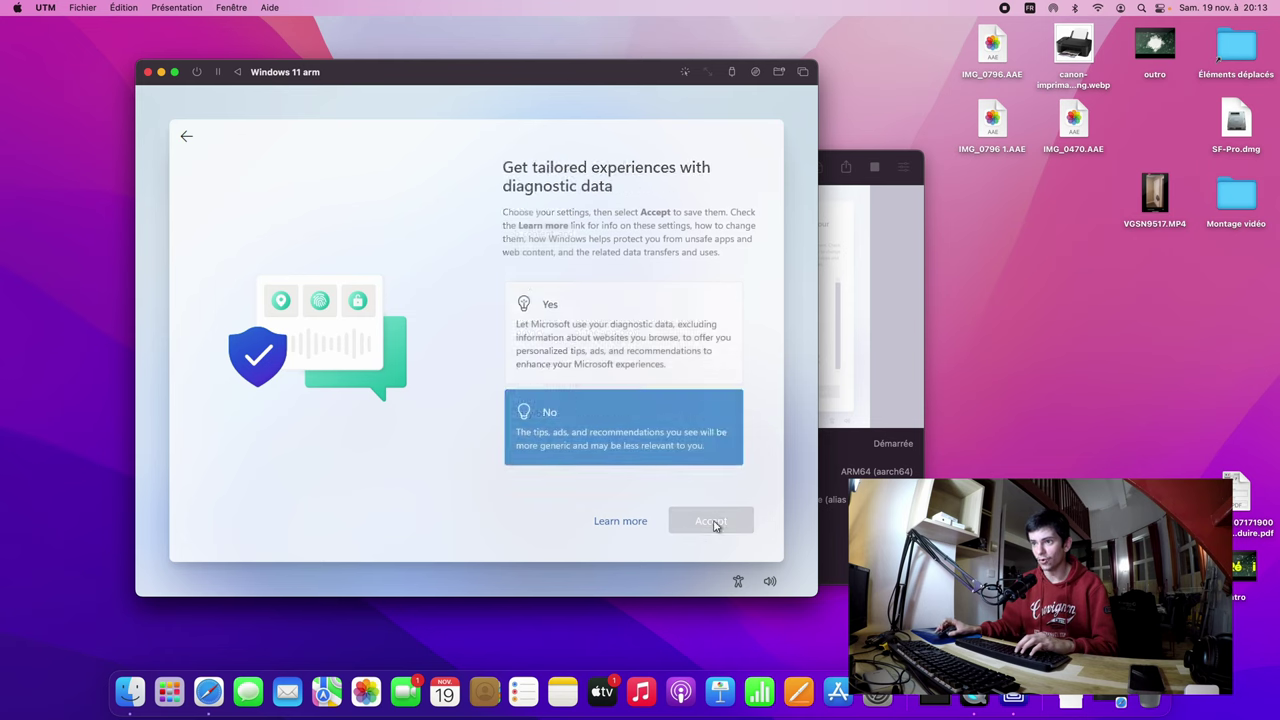
left_click(566, 403)
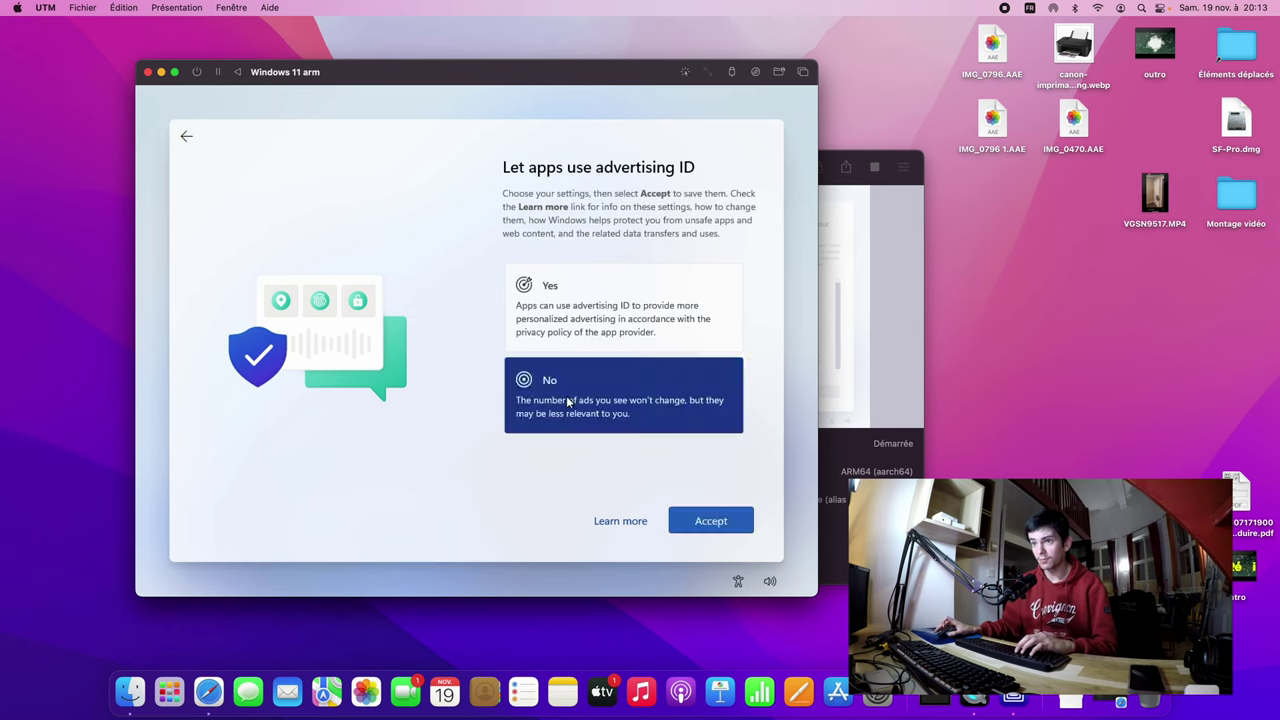
left_click(711, 520)
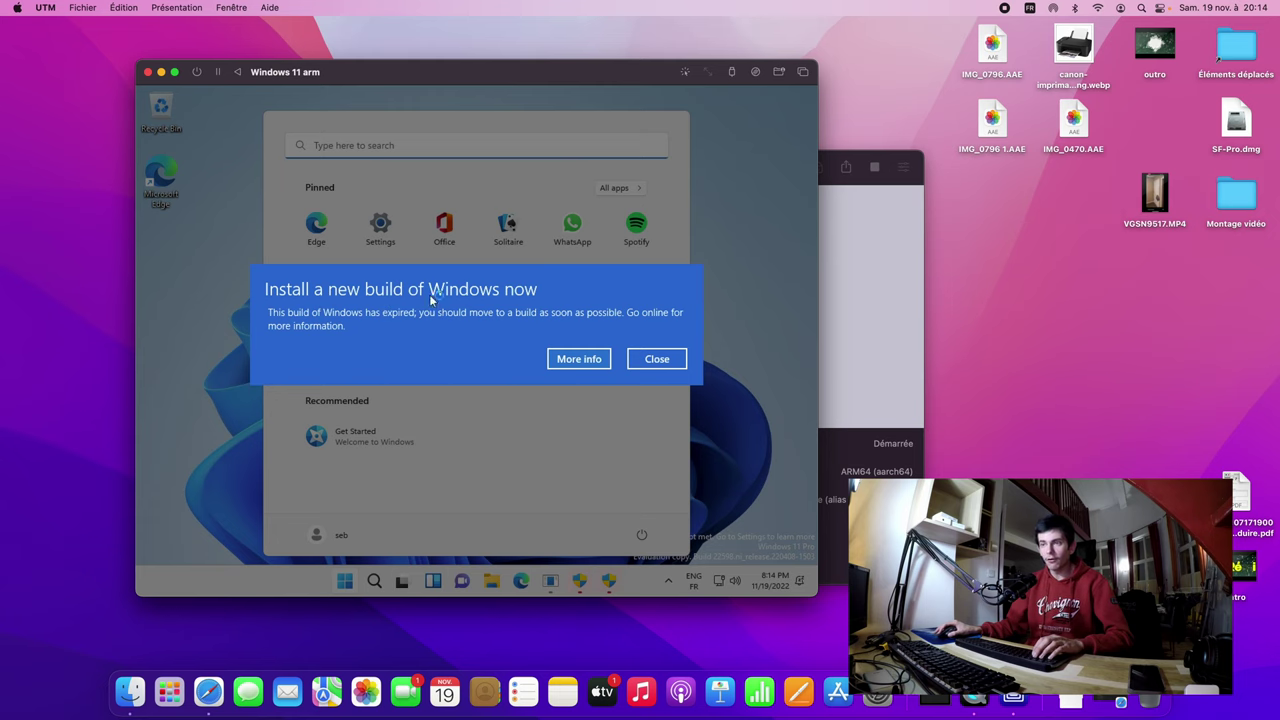
Step: Dismiss the expired-build notice and open the language settings in Windows Settings by searching for "lang"
left_click(657, 359)
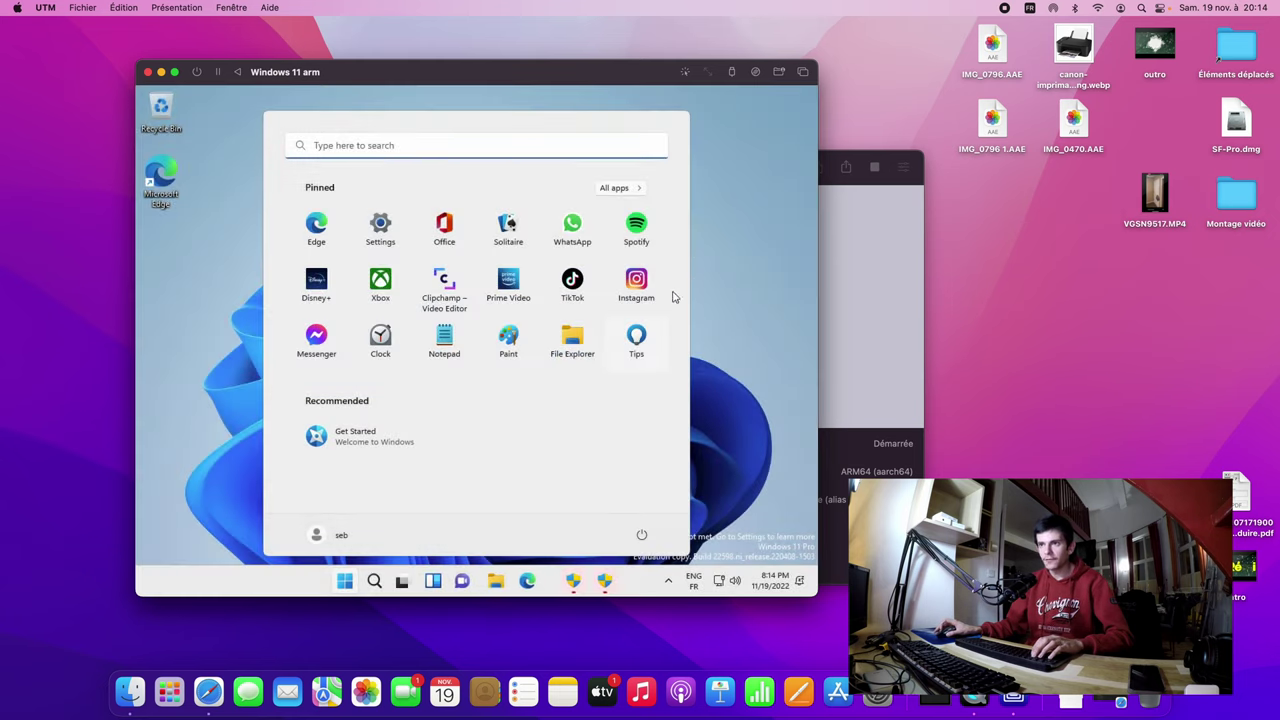
left_click(730, 365)
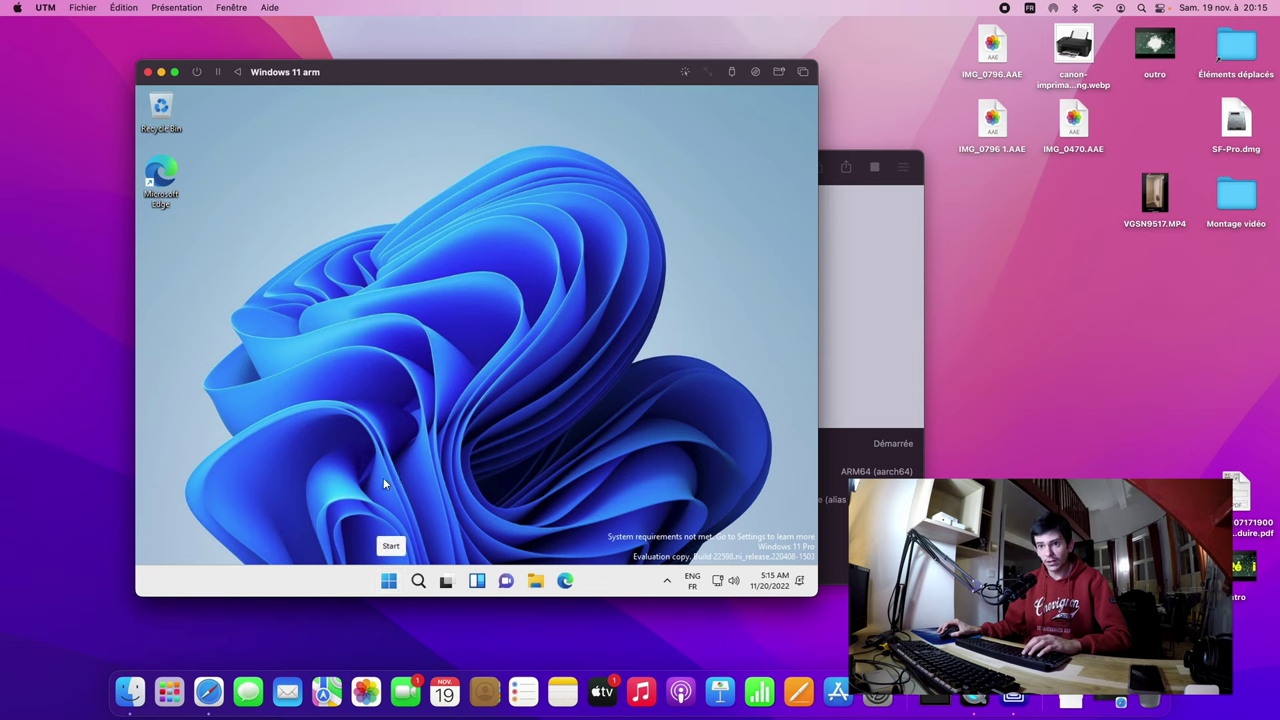
left_click(389, 581)
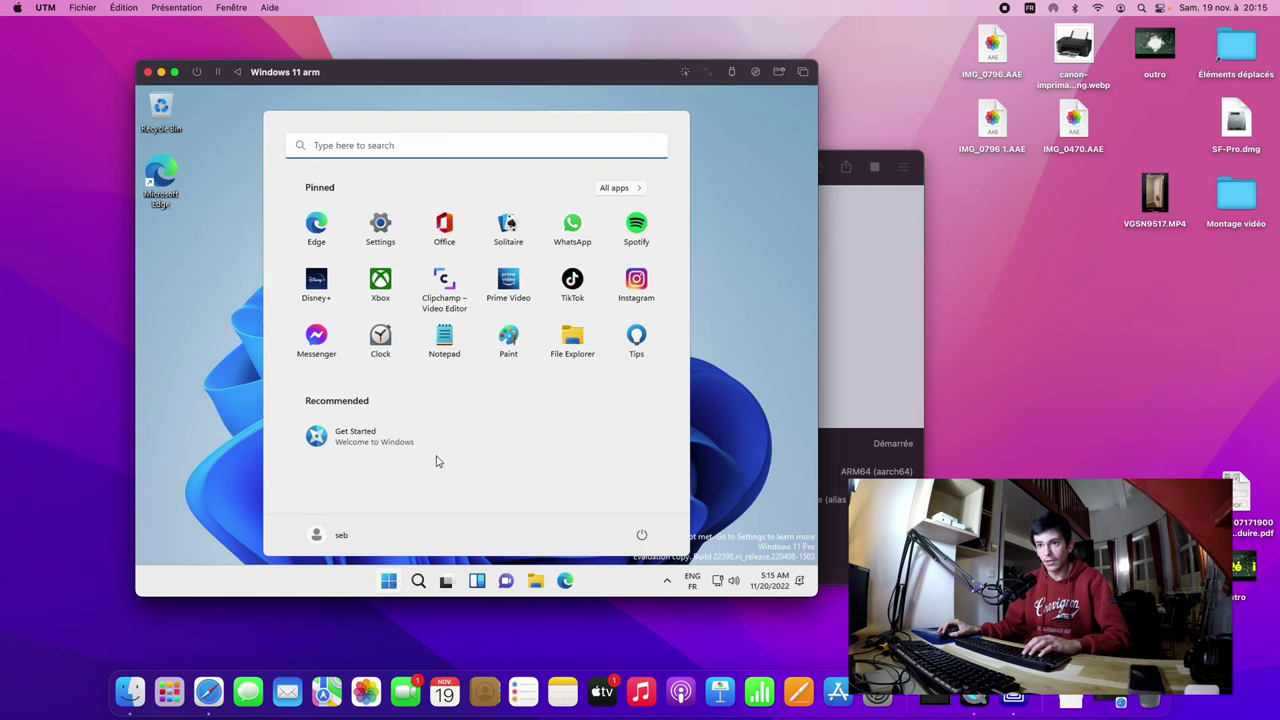
left_click(381, 230)
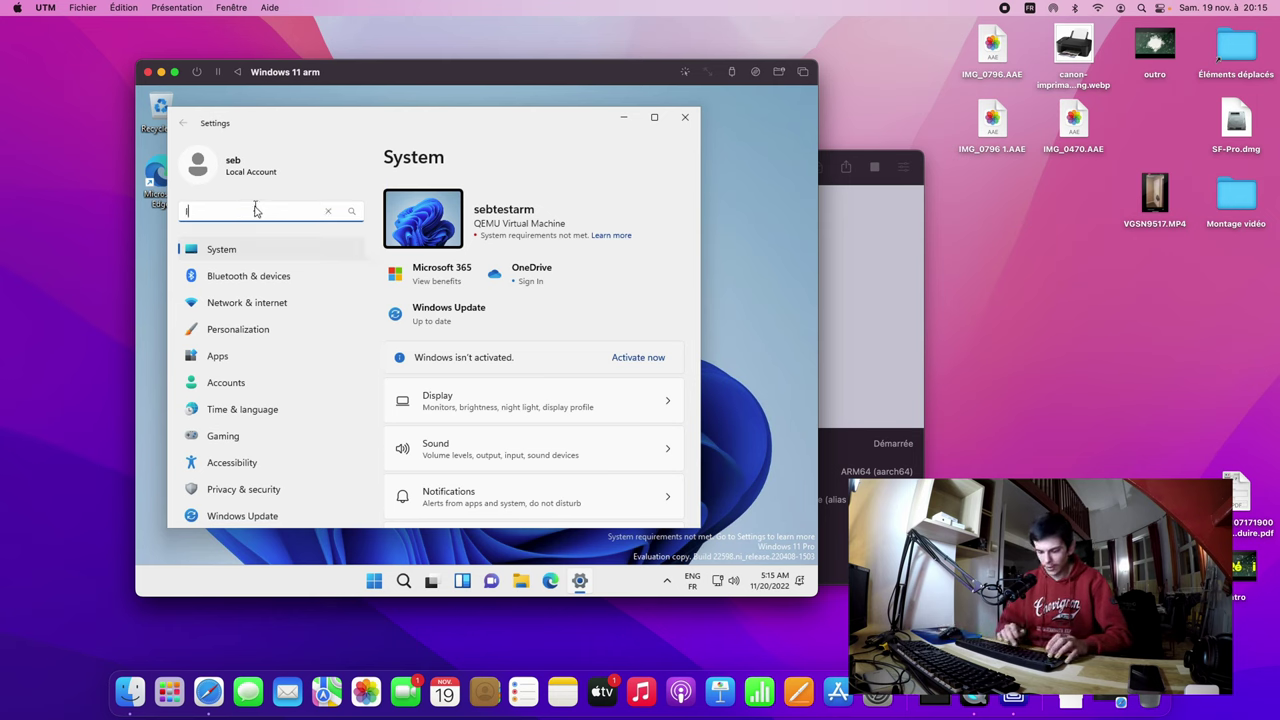
type("lang")
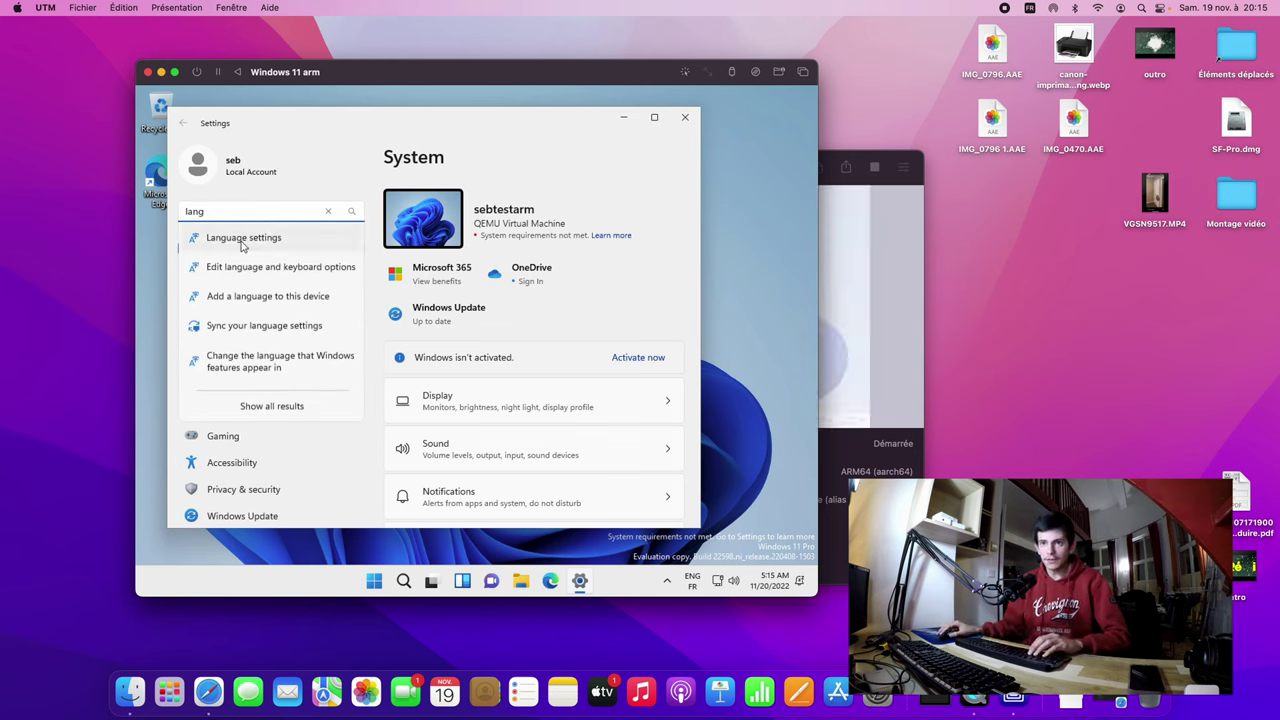
left_click(272, 240)
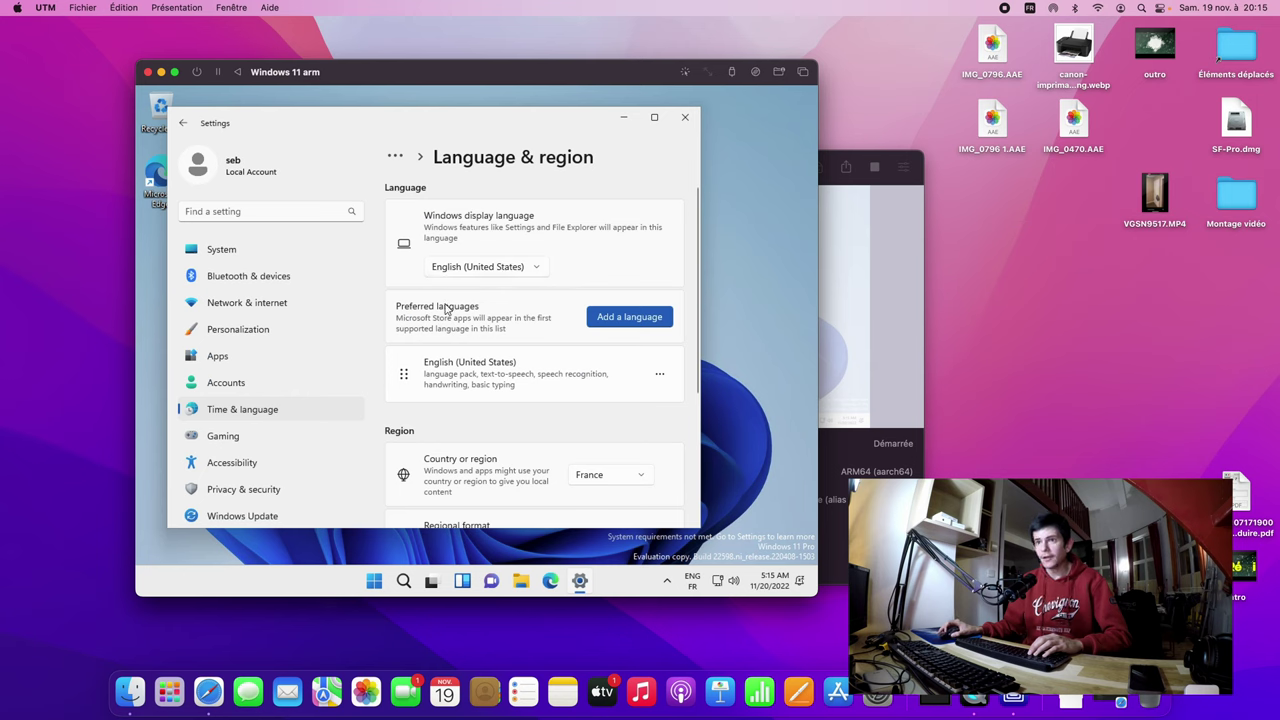
Step: Add a preferred language, search for "fran" and choose Français (France) as the language to install
left_click(620, 316)
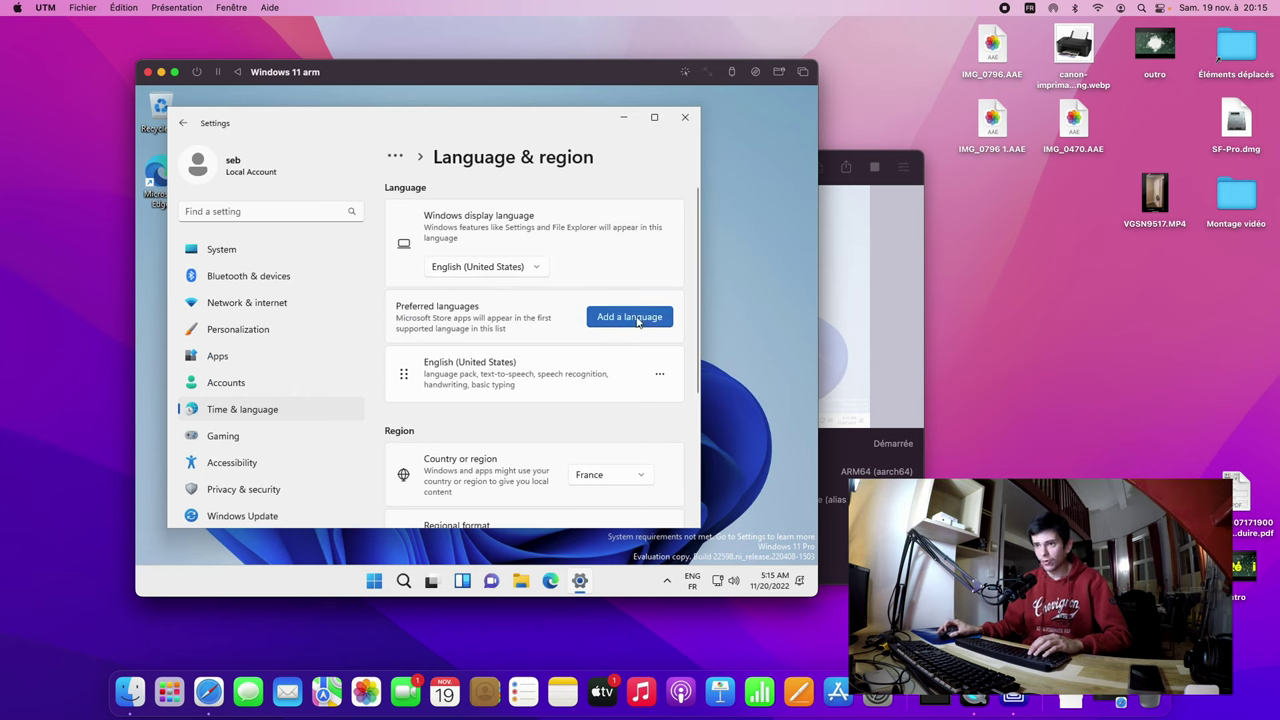
left_click(651, 320)
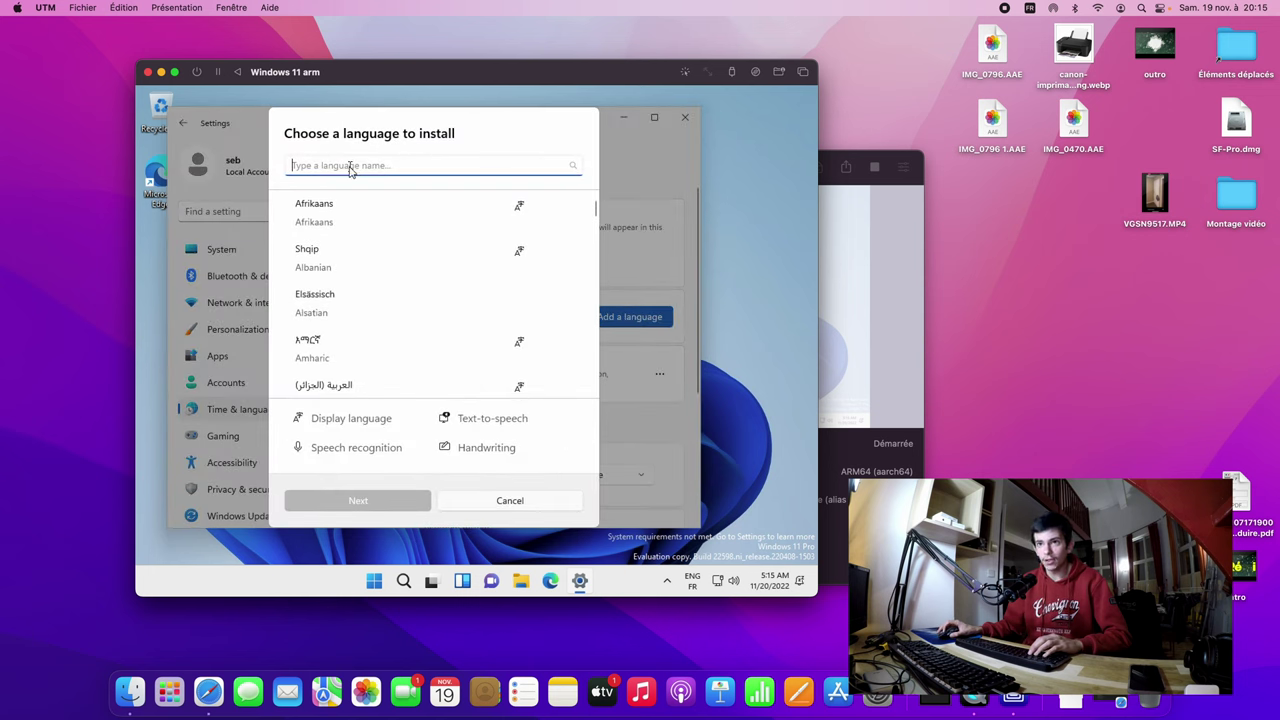
type("f")
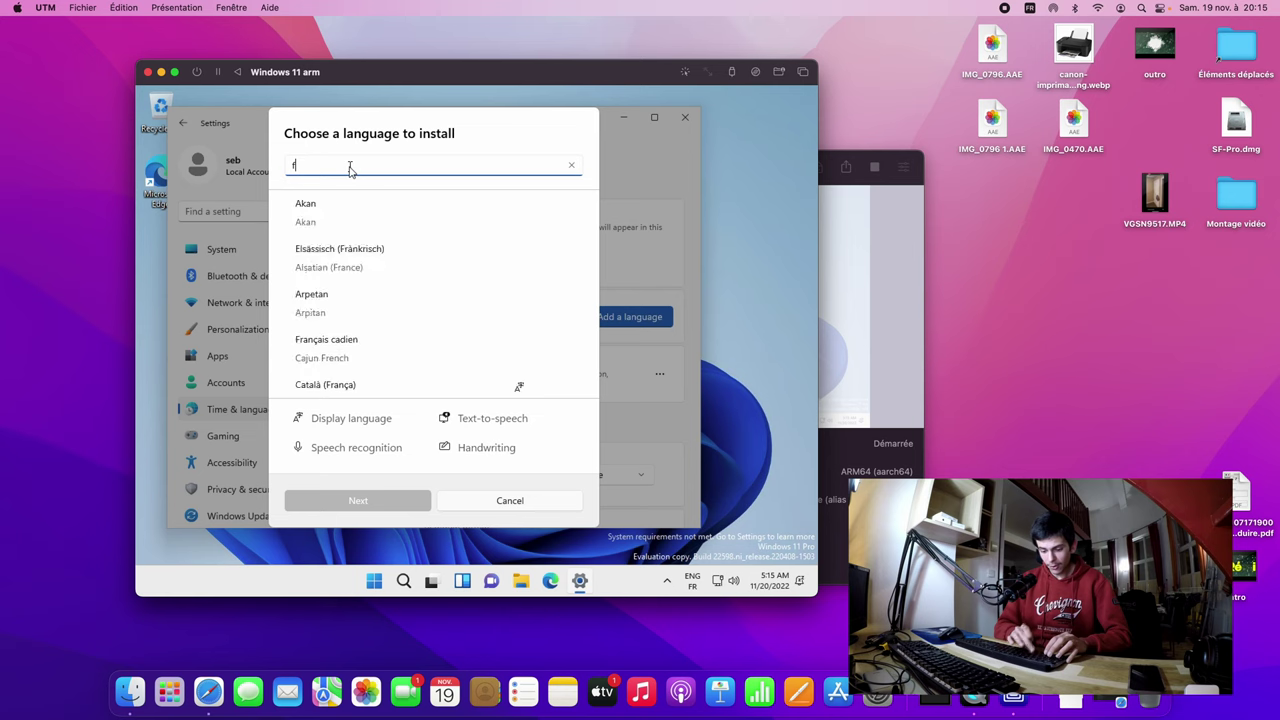
type("ran")
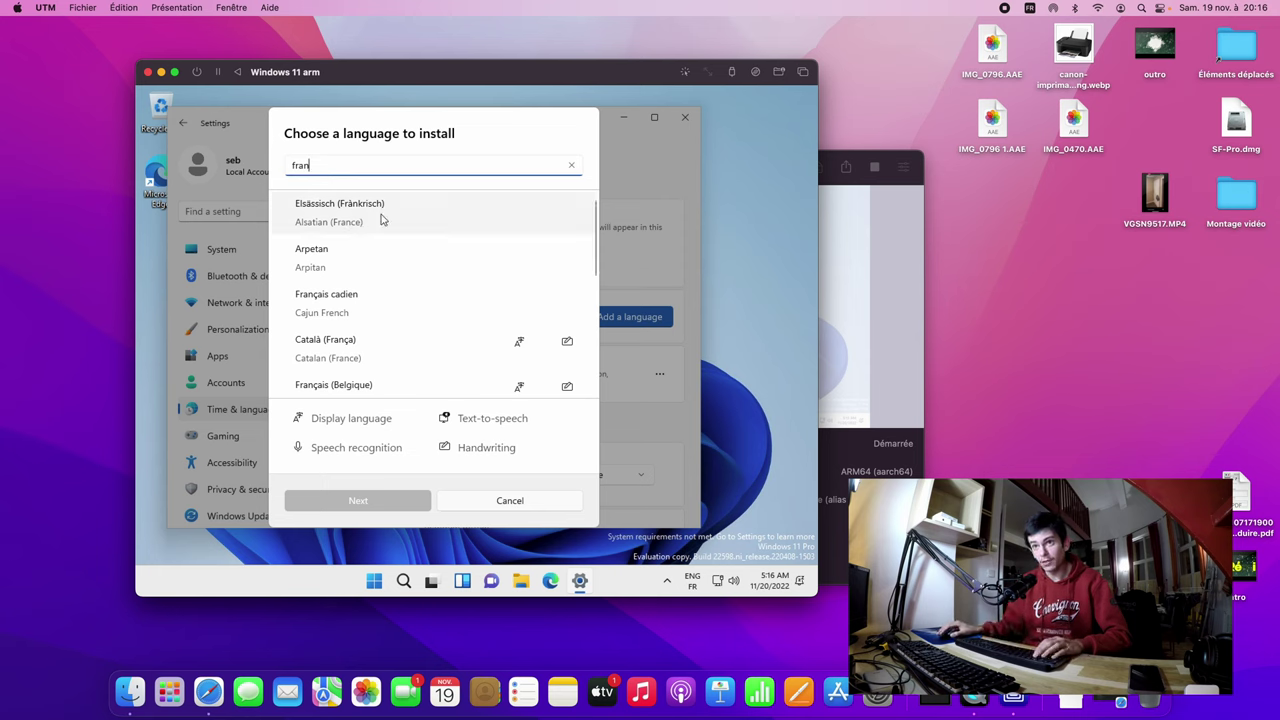
scroll(372, 220, "down", 2)
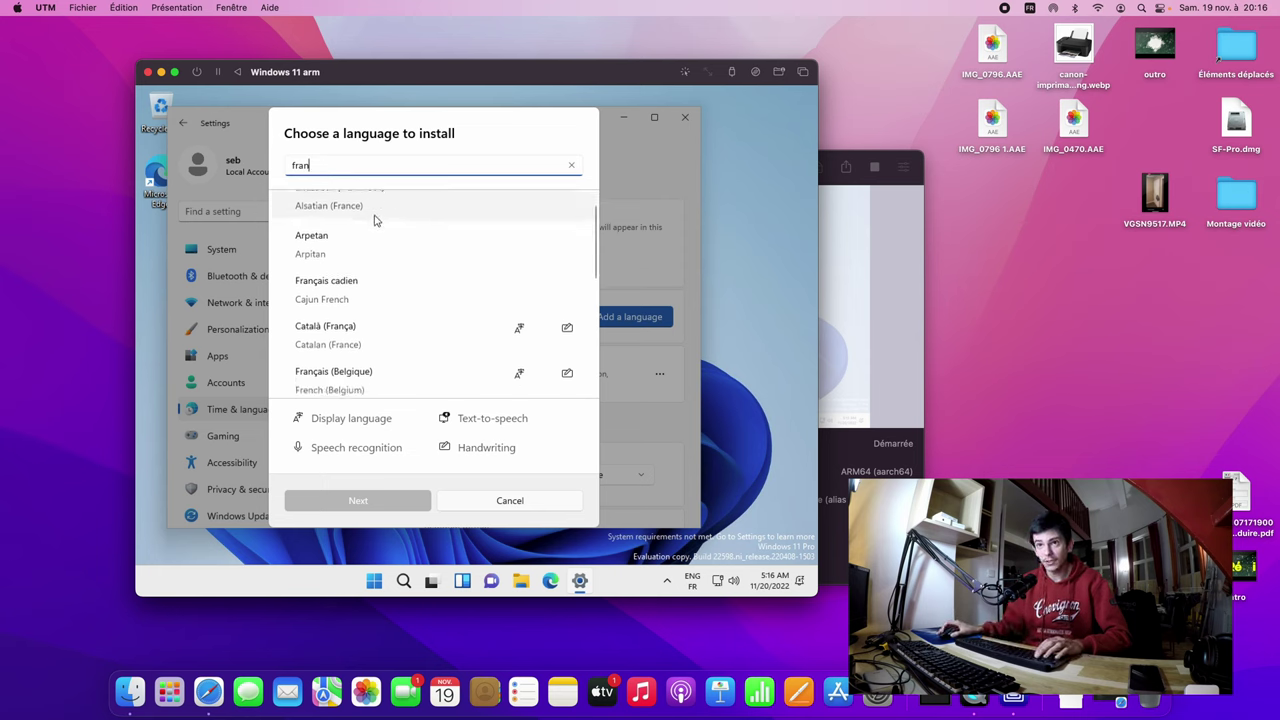
scroll(345, 224, "up", 2)
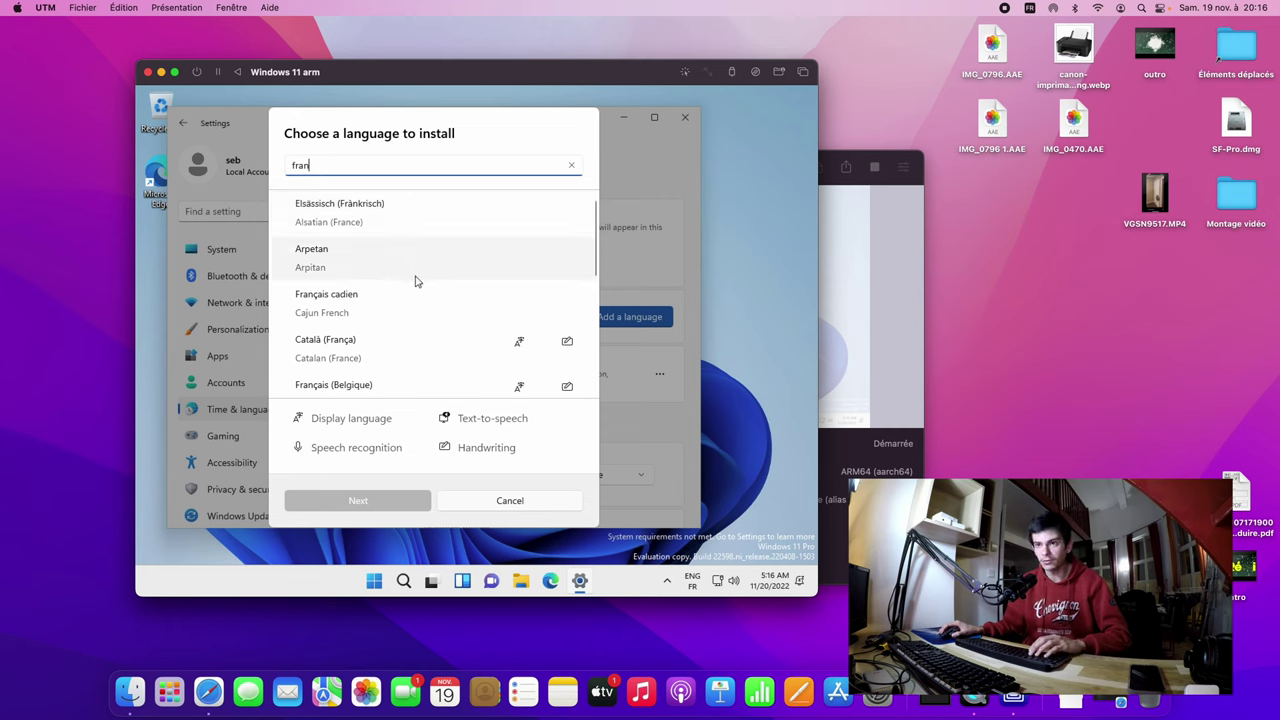
scroll(418, 277, "down", 4)
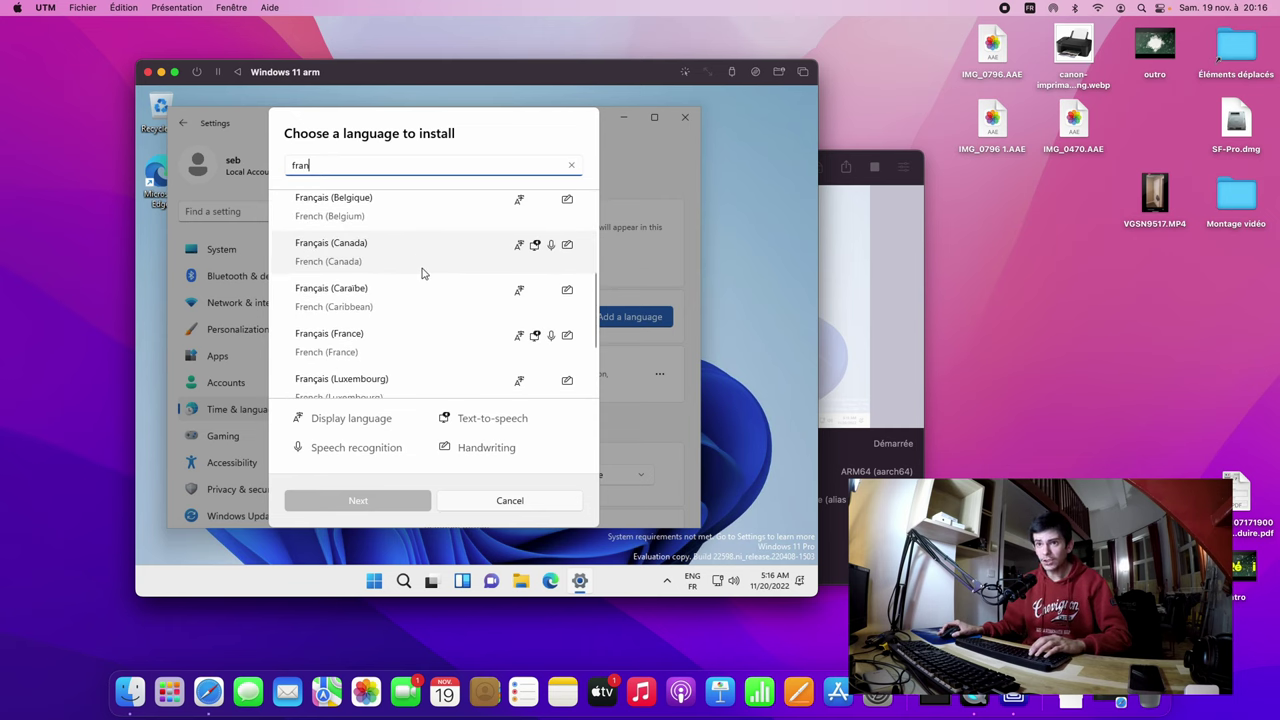
scroll(420, 274, "down", 1)
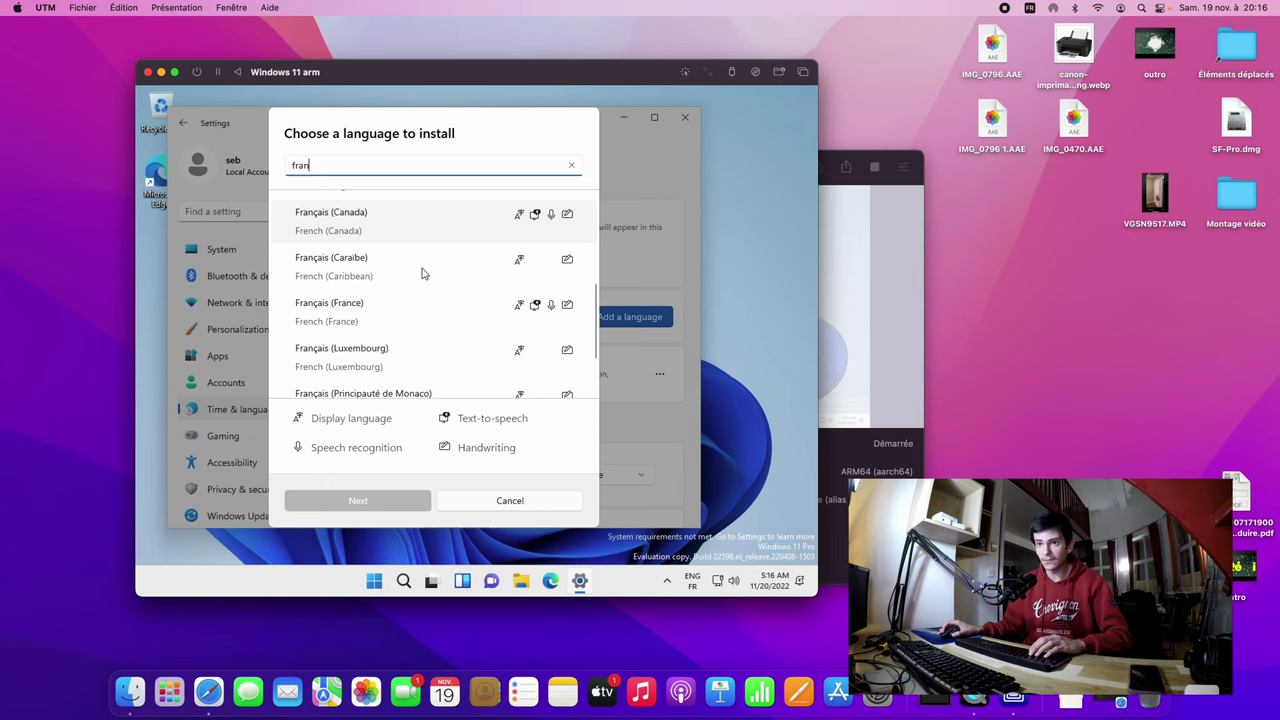
left_click(345, 317)
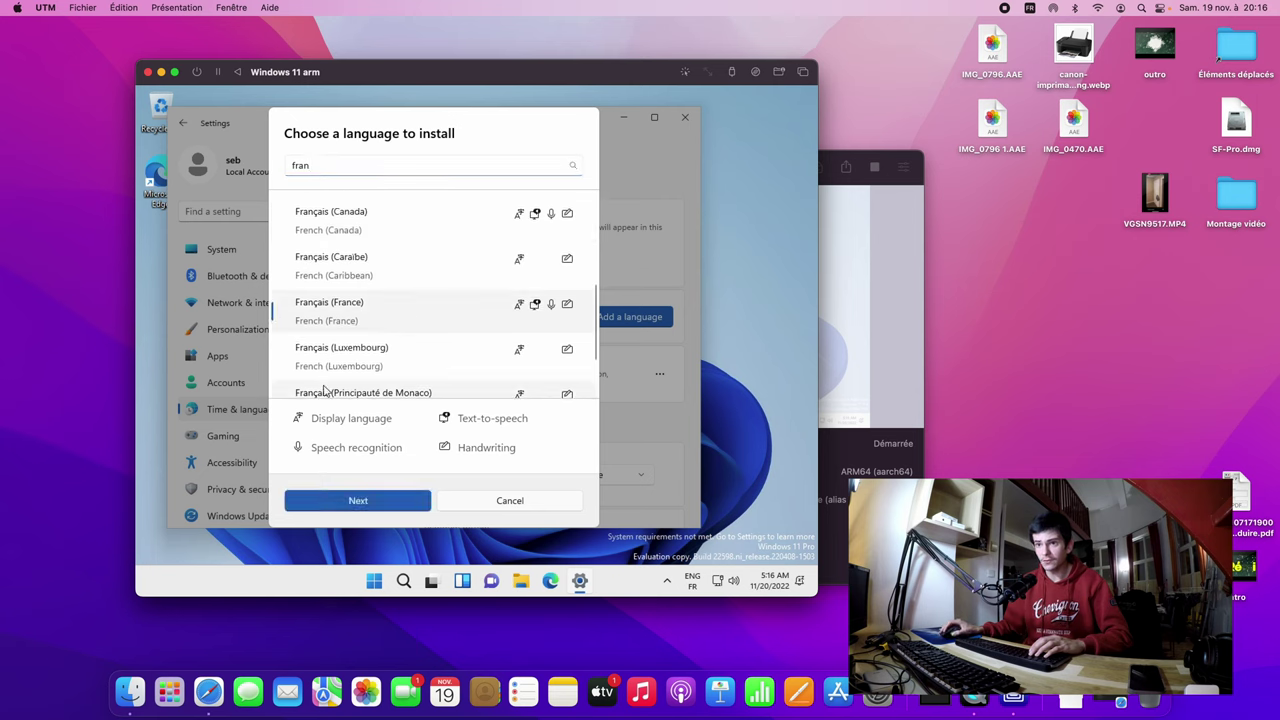
left_click(390, 508)
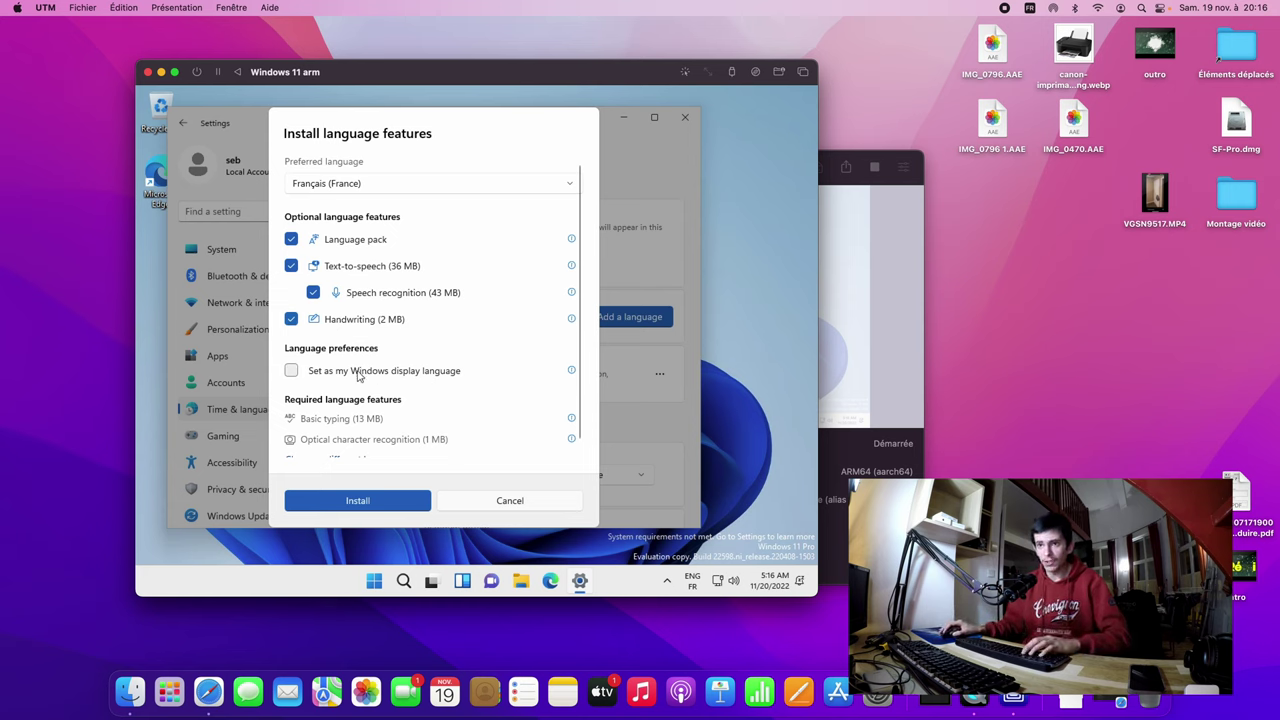
Step: Set Français (France) as the Windows display language, install its language features and allow the system change
left_click(292, 372)
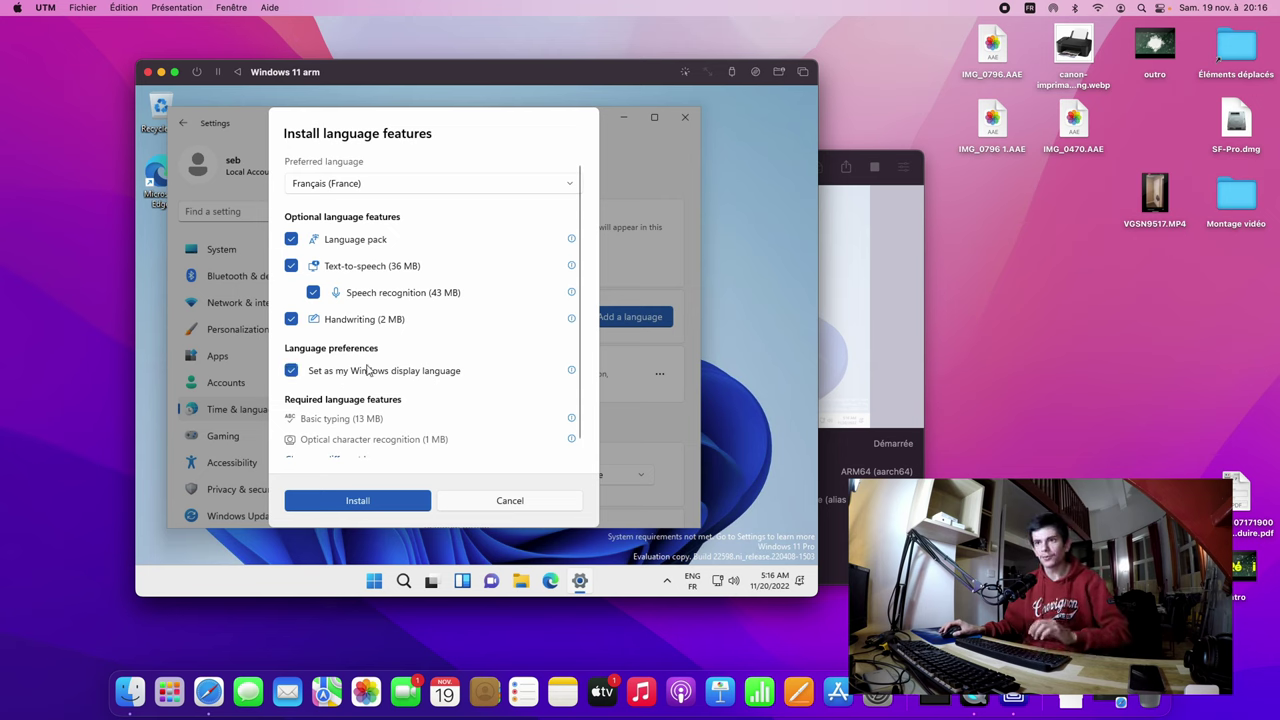
scroll(546, 411, "down", 1)
left_click(420, 498)
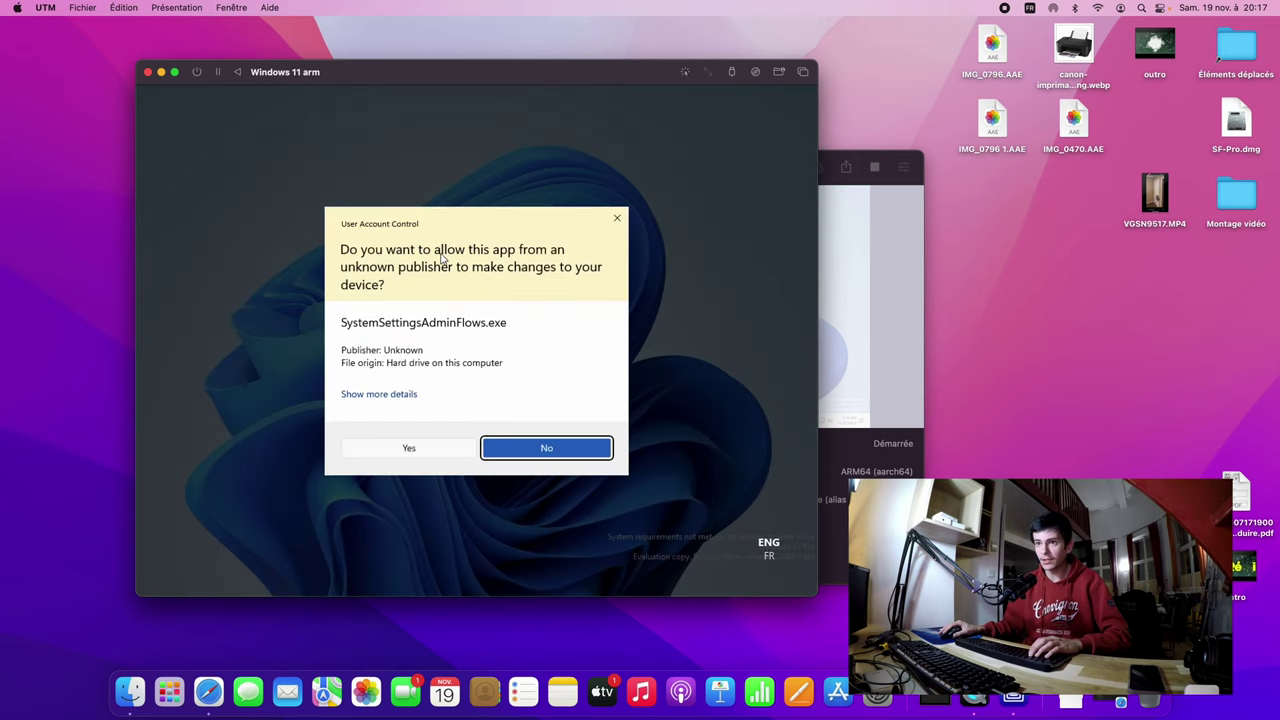
left_click(427, 457)
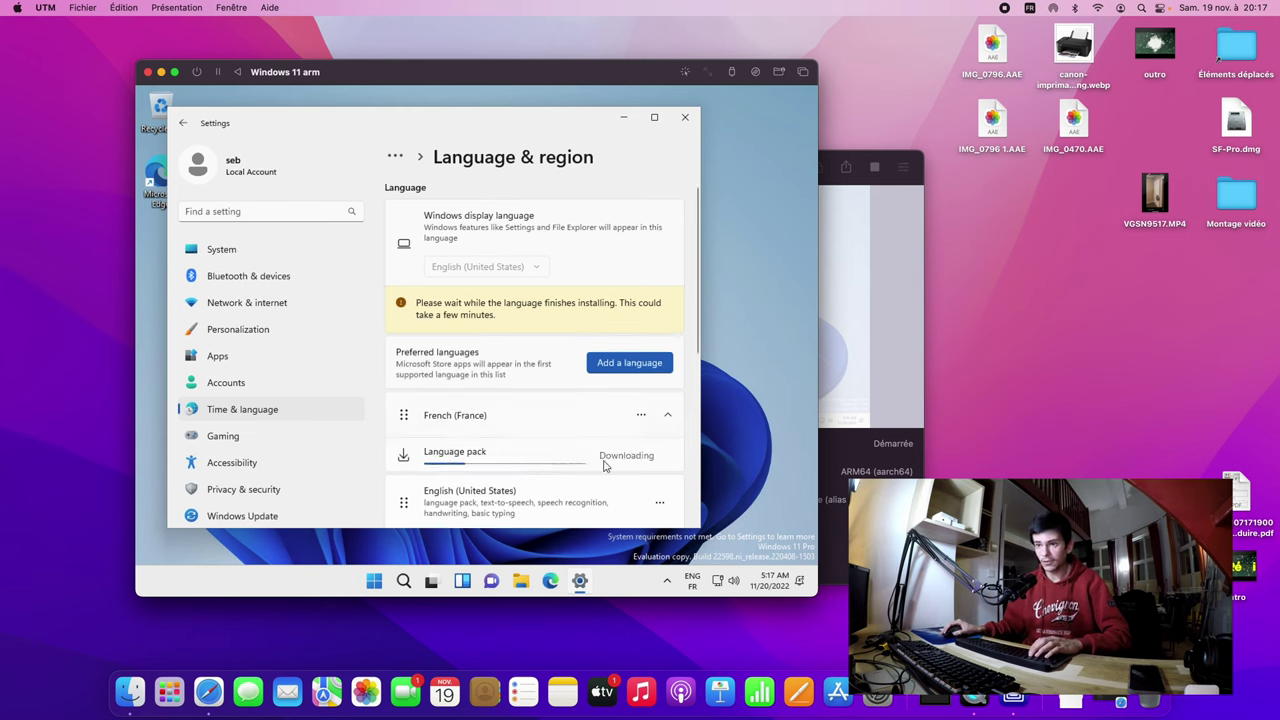
Step: Sign out of Windows and back in to apply the French display language, and dismiss the expired-build notice
scroll(378, 306, "down", 3)
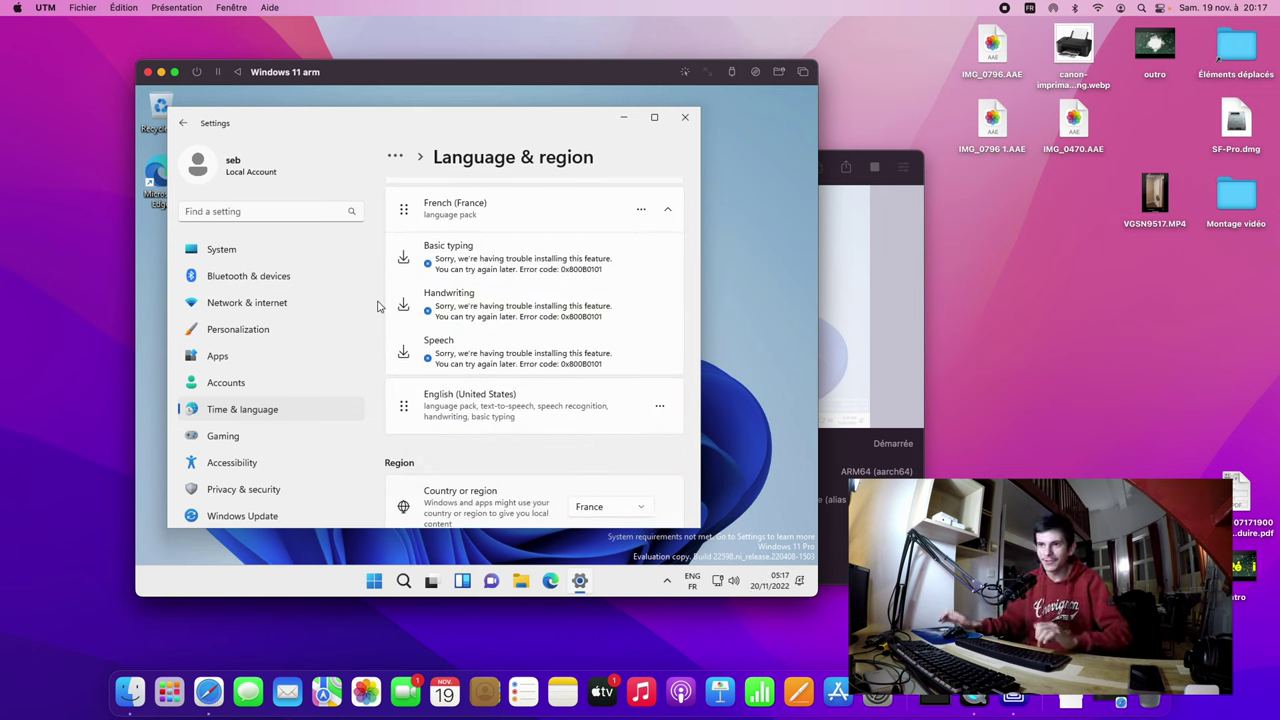
scroll(532, 330, "up", 3)
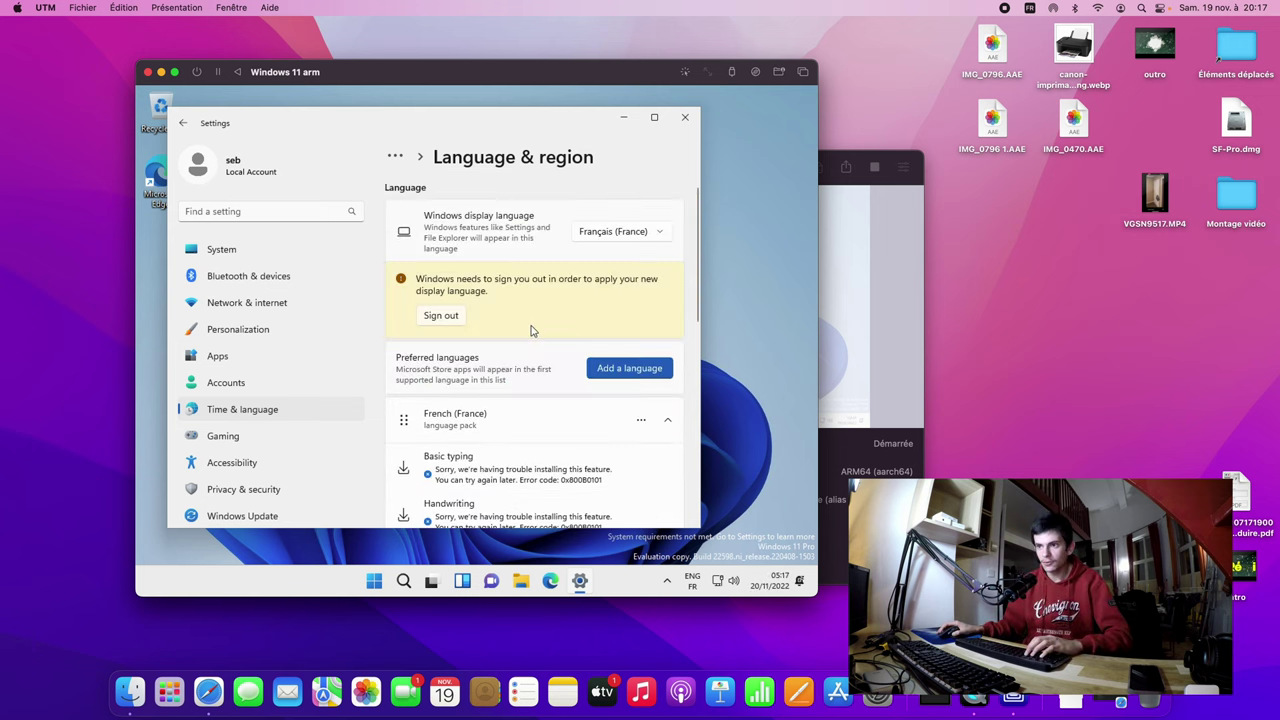
left_click(441, 316)
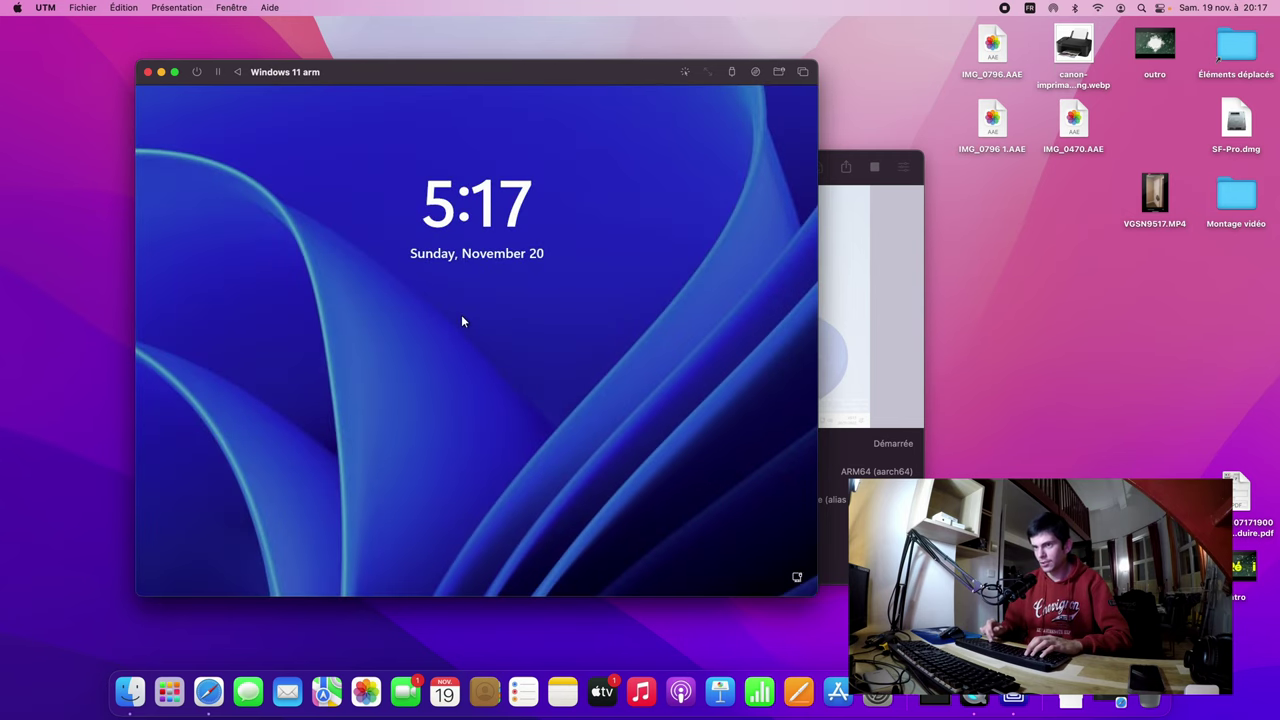
key("space")
key("Return")
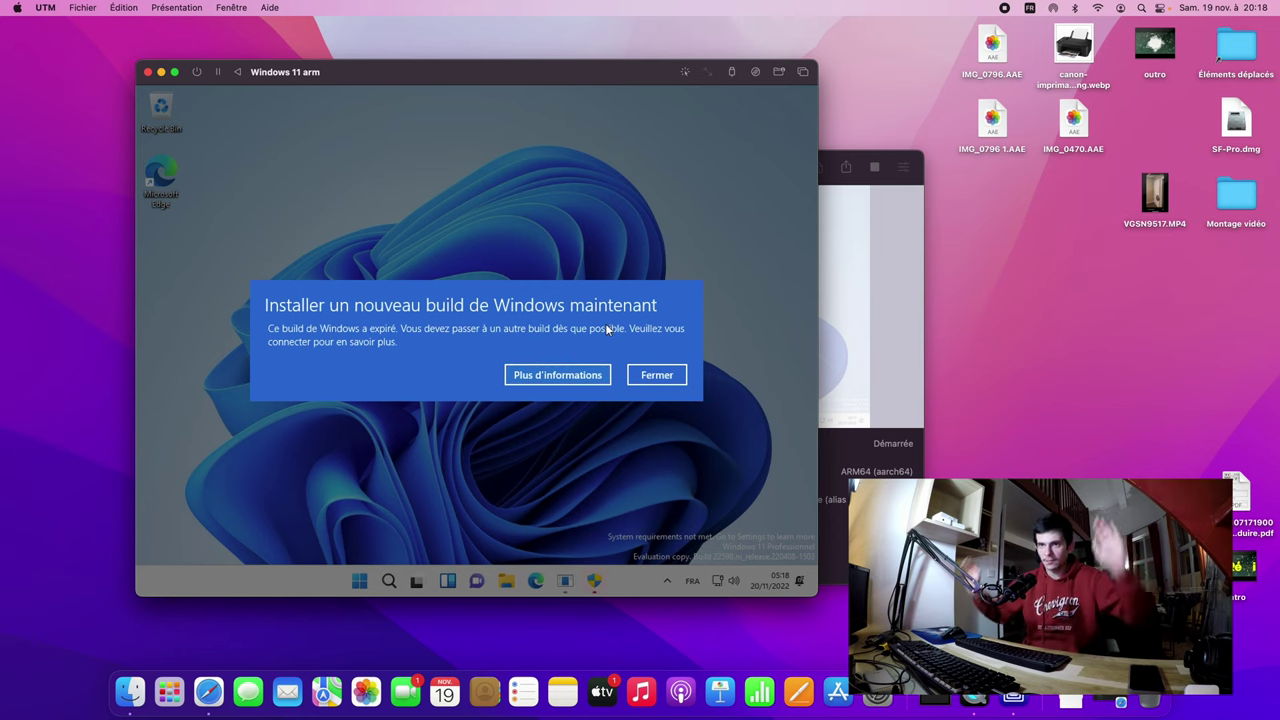
left_click(657, 377)
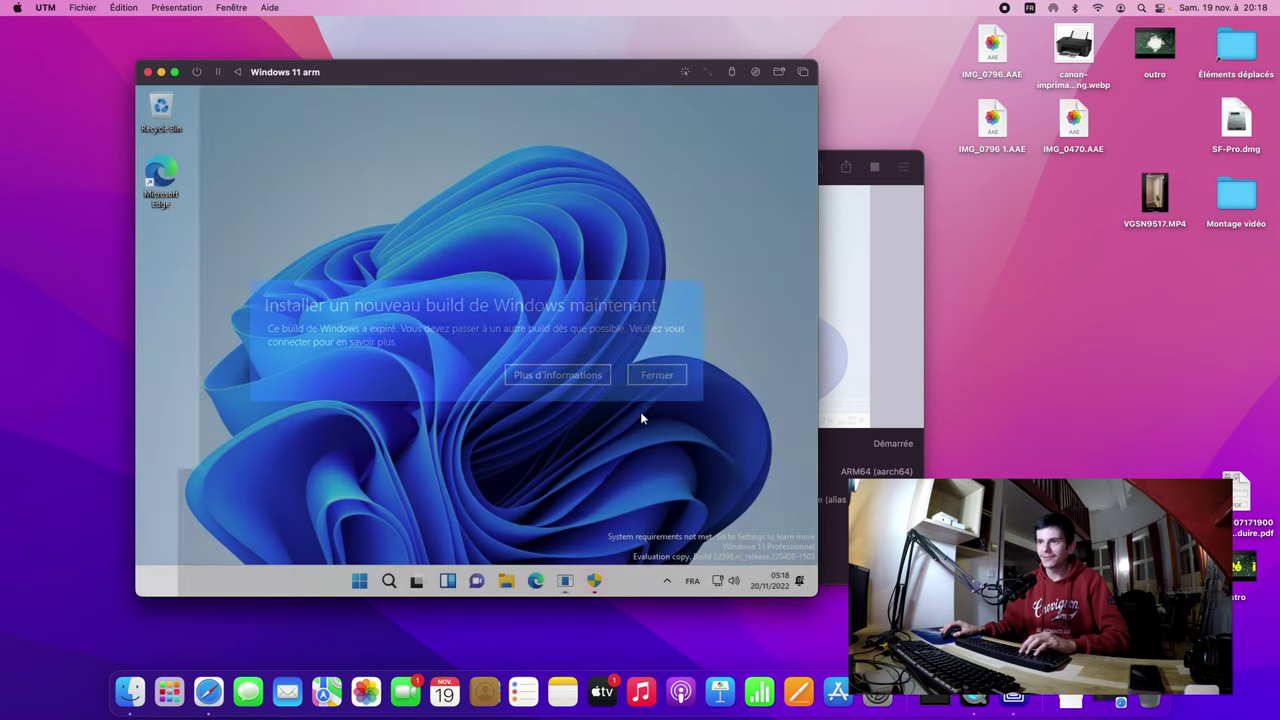